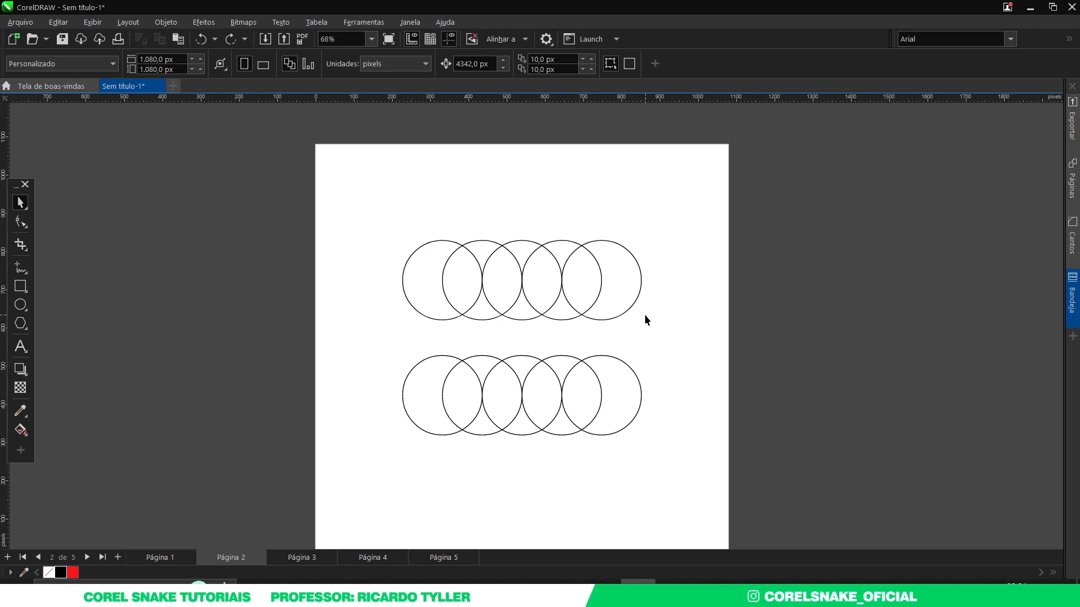
Step: Select the upper and lower rows of circles in turn to compare how each is built and selected
click(550, 292)
click(545, 399)
click(523, 282)
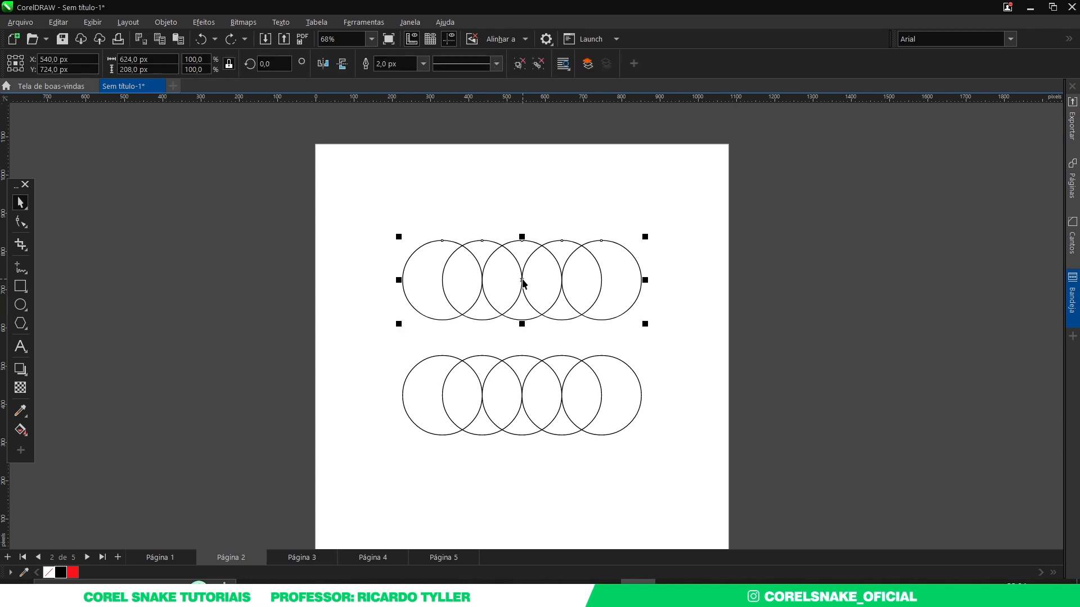
click(523, 397)
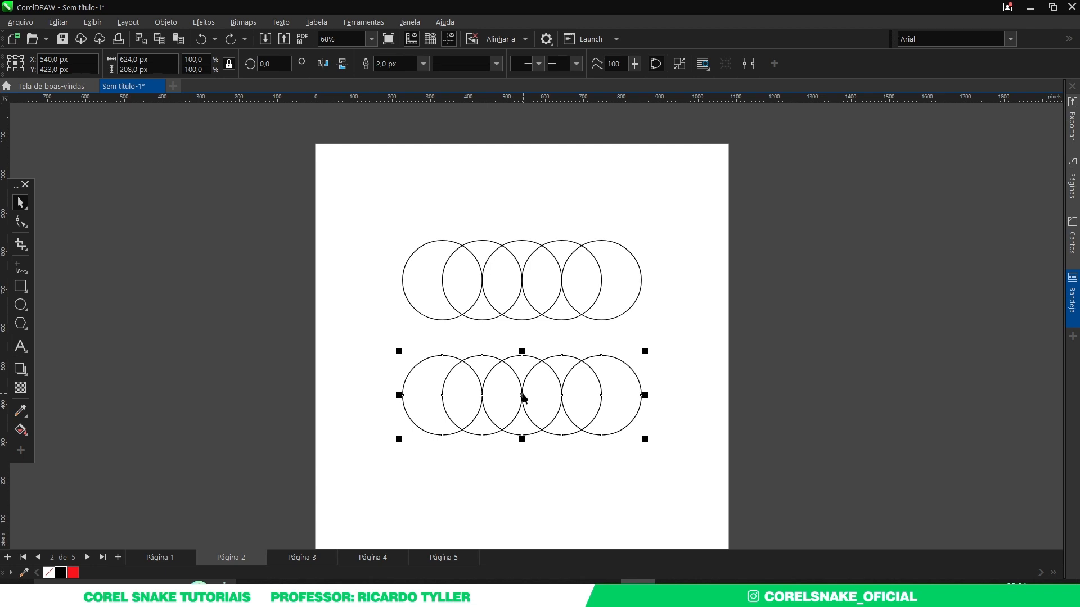
click(610, 336)
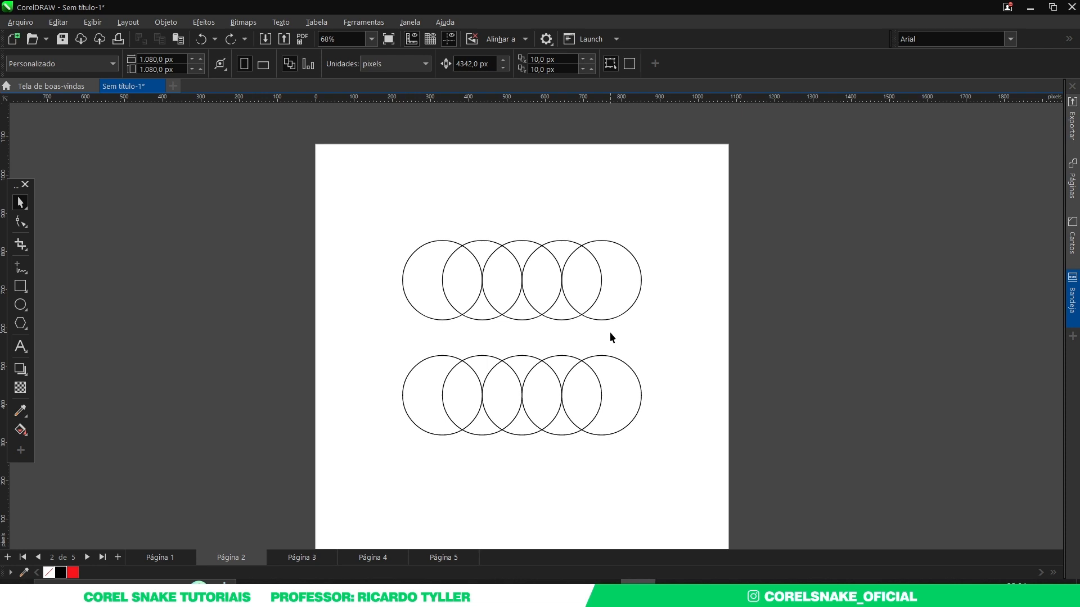
click(538, 275)
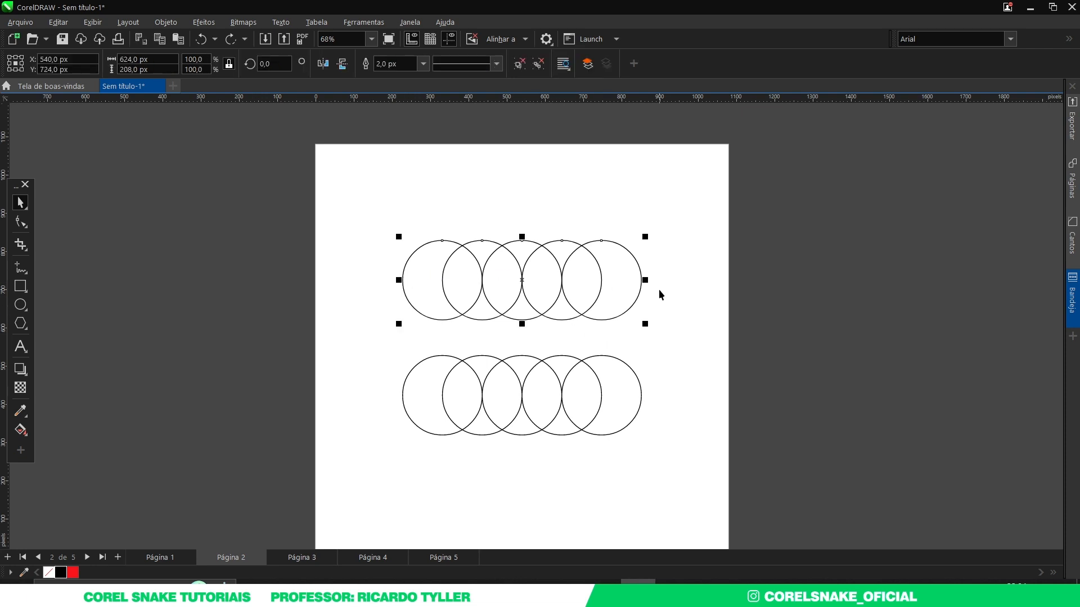
click(694, 350)
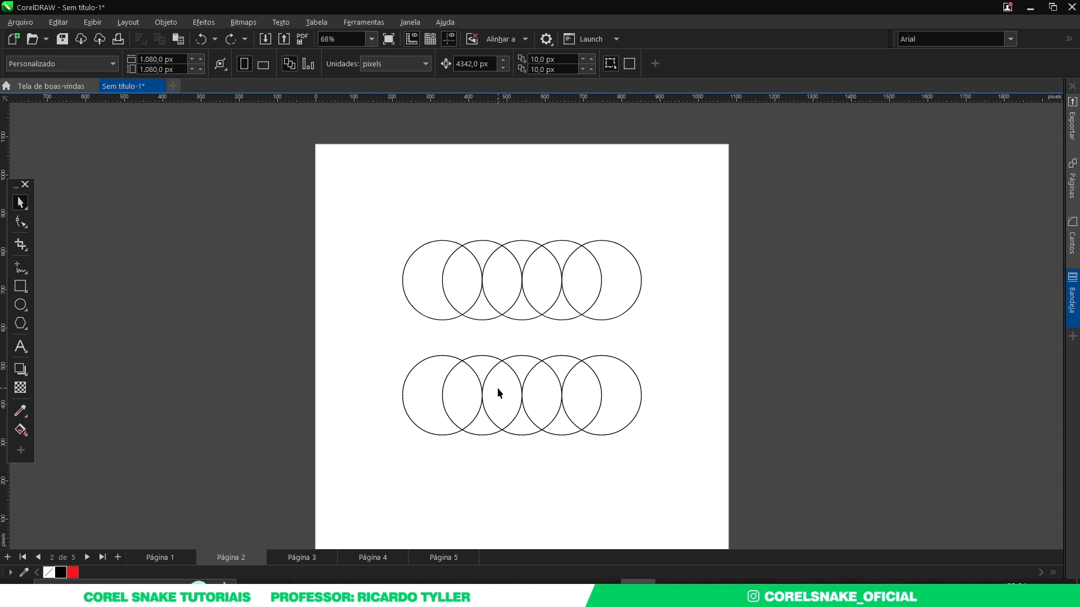
click(522, 300)
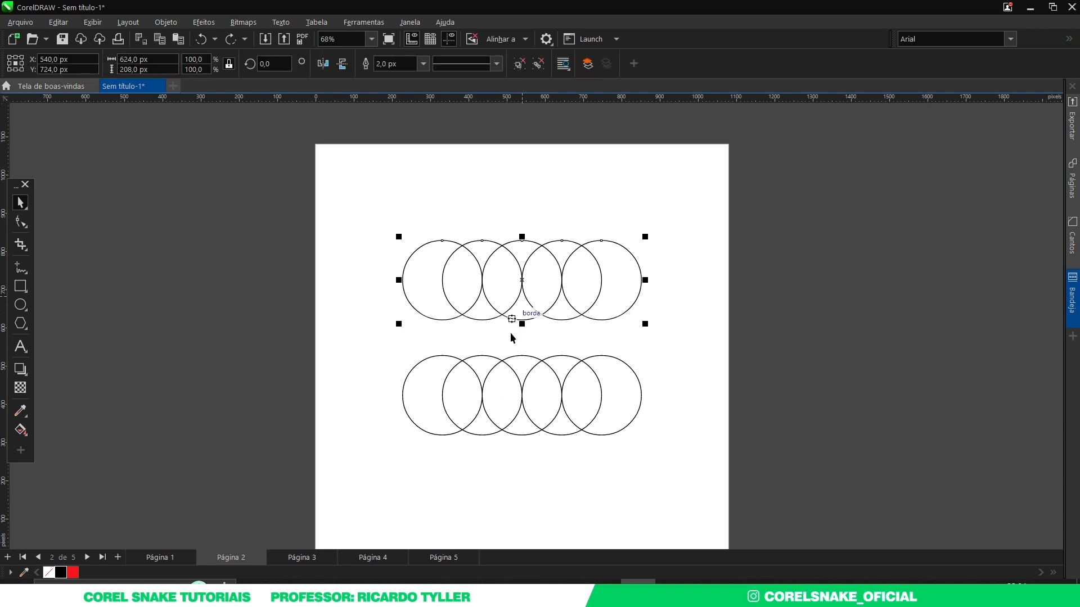
click(520, 367)
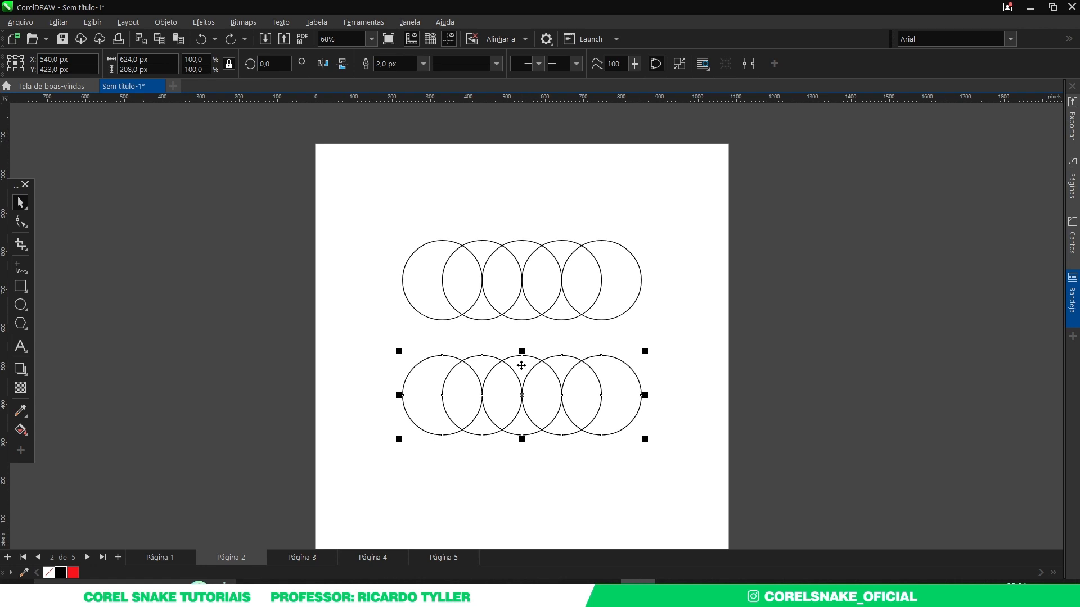
click(674, 336)
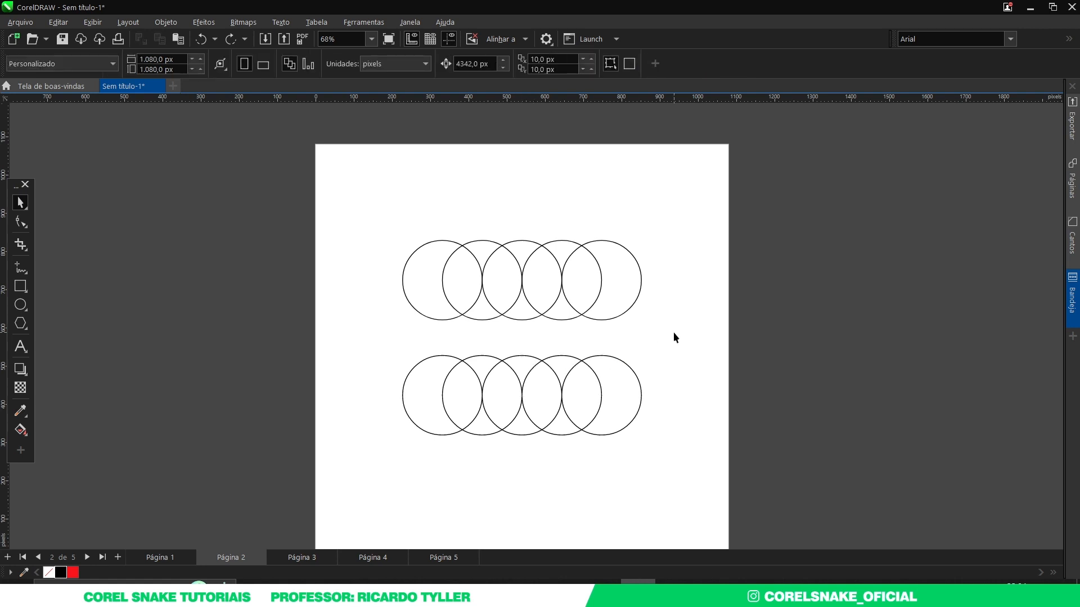
Step: Check whether the Ungroup or Break Curve Apart command is offered for the upper and lower rows of circles
click(521, 279)
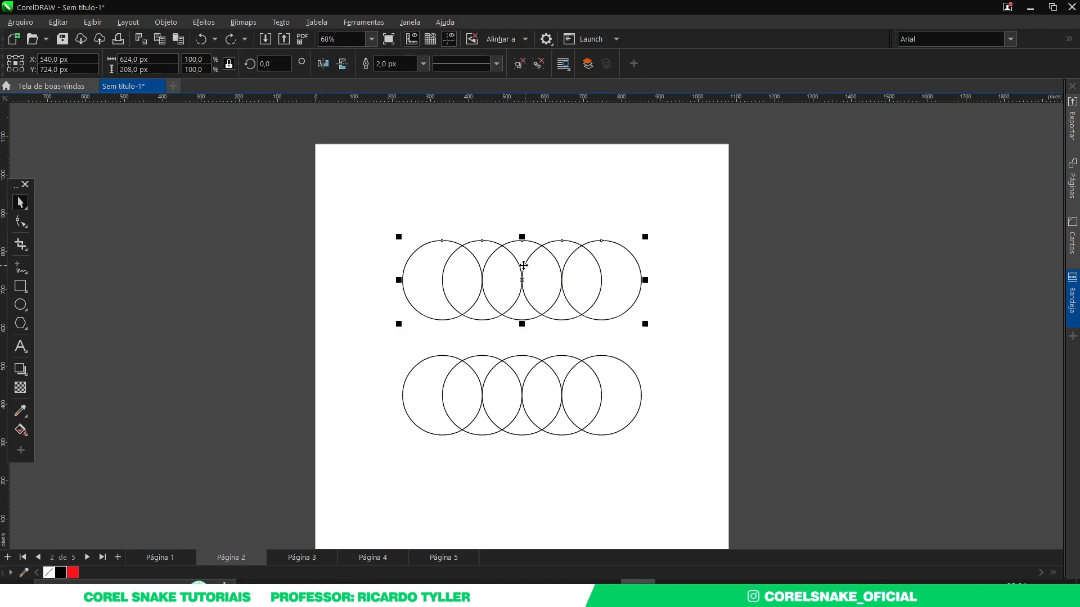
right_click(523, 265)
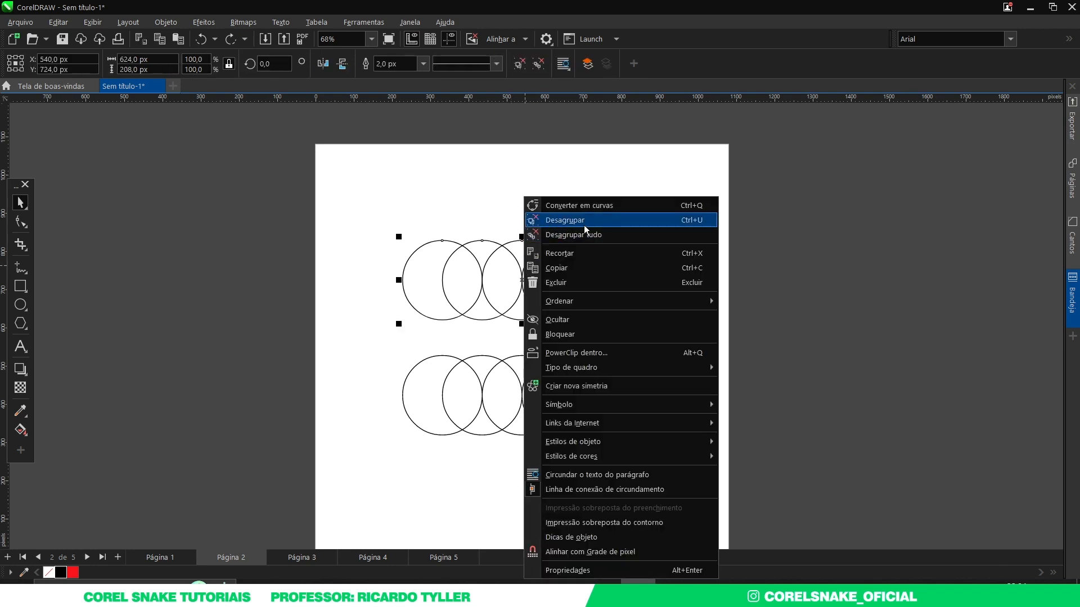
click(475, 409)
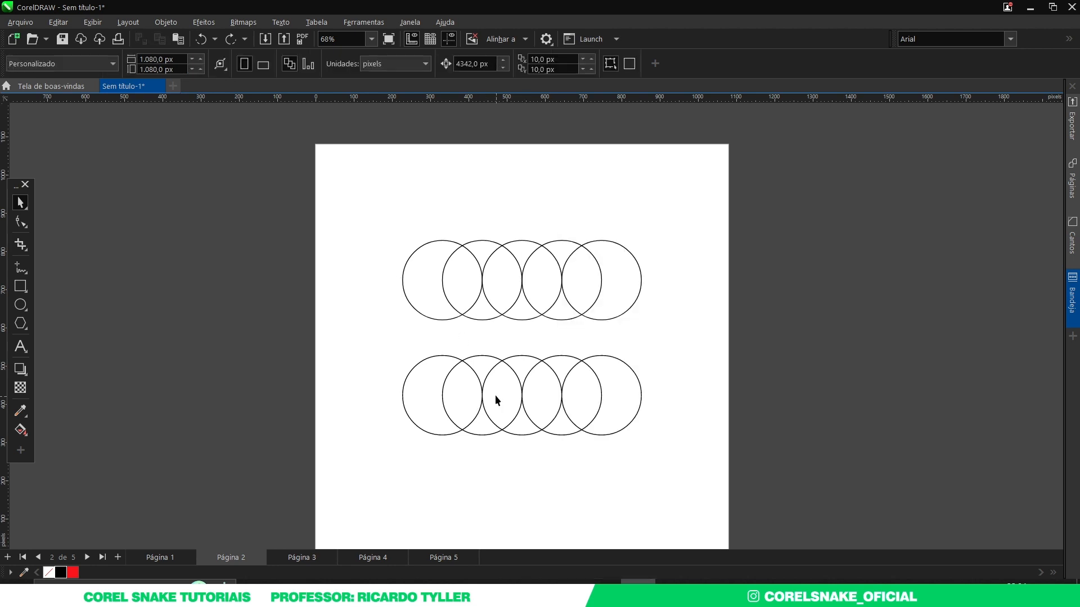
click(483, 398)
right_click(523, 387)
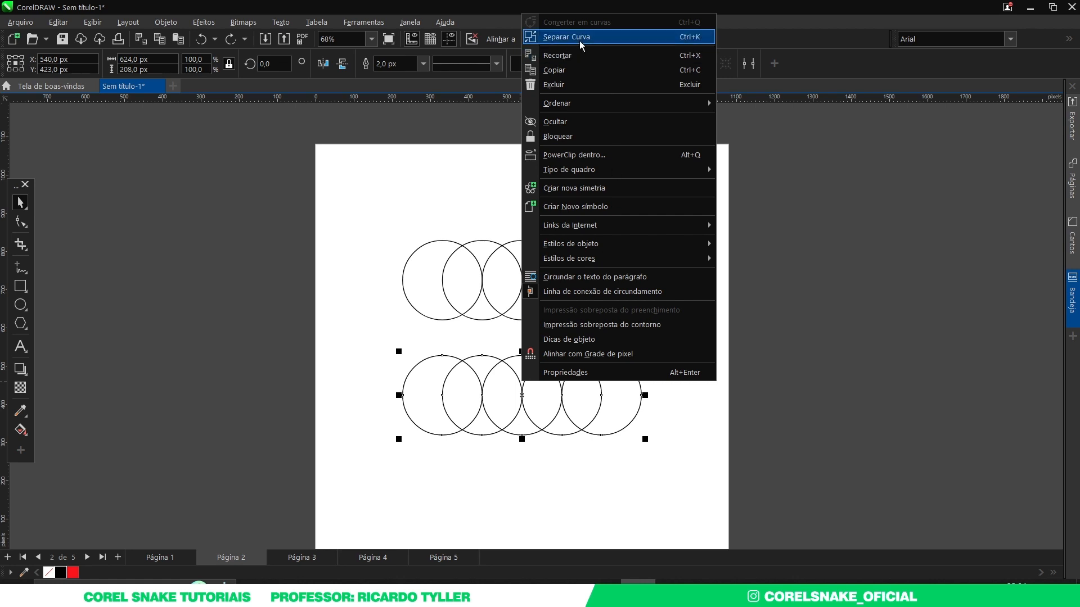
click(374, 334)
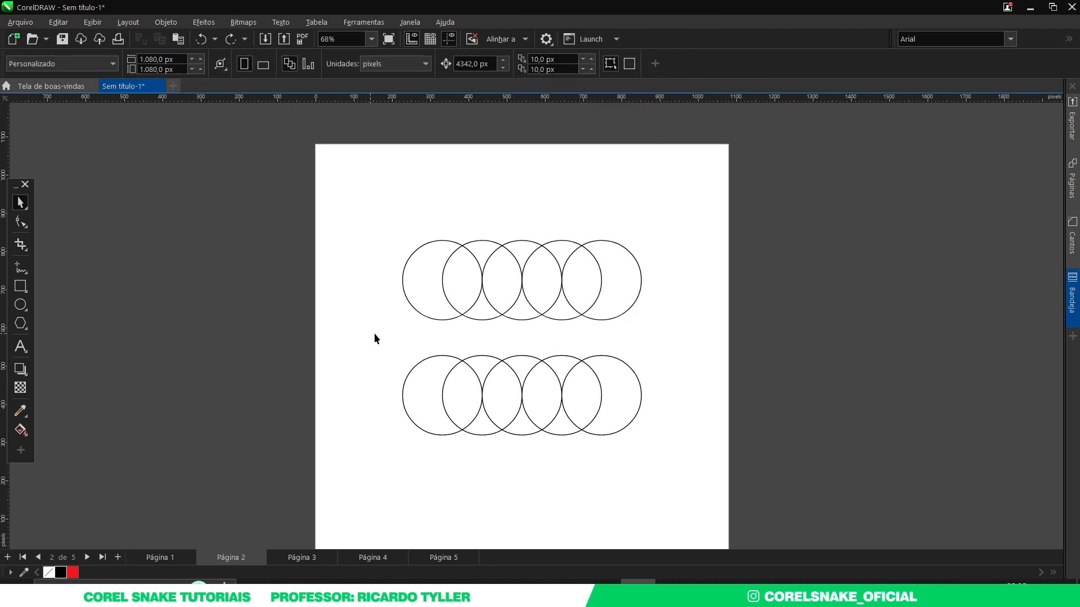
Step: Ungroup all objects in the upper row of circles
click(484, 275)
right_click(484, 277)
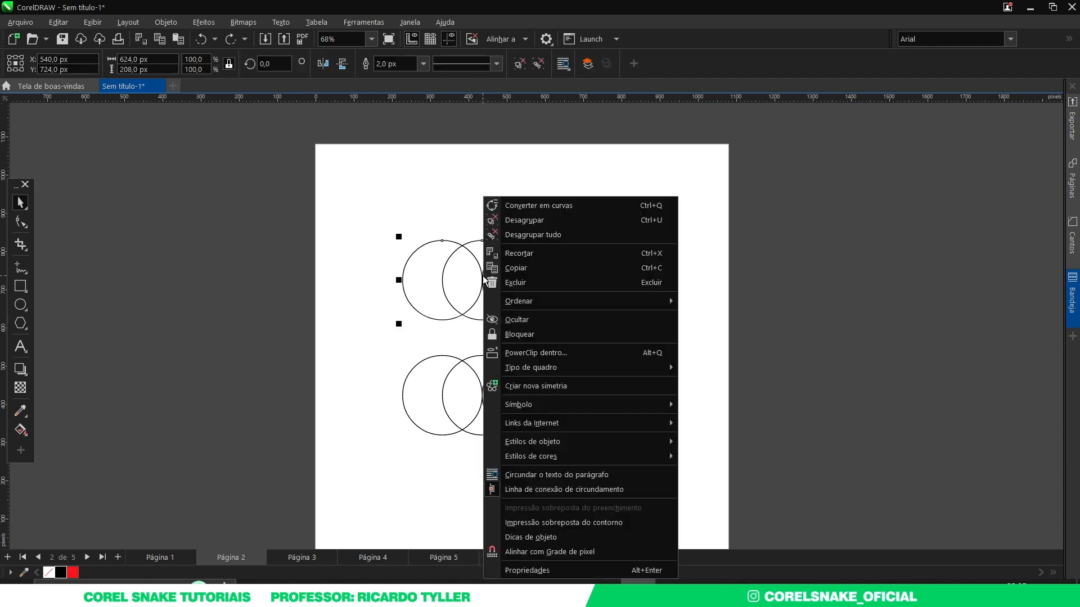
click(544, 234)
Step: Break apart the combined curve that forms the lower row of circles
click(474, 372)
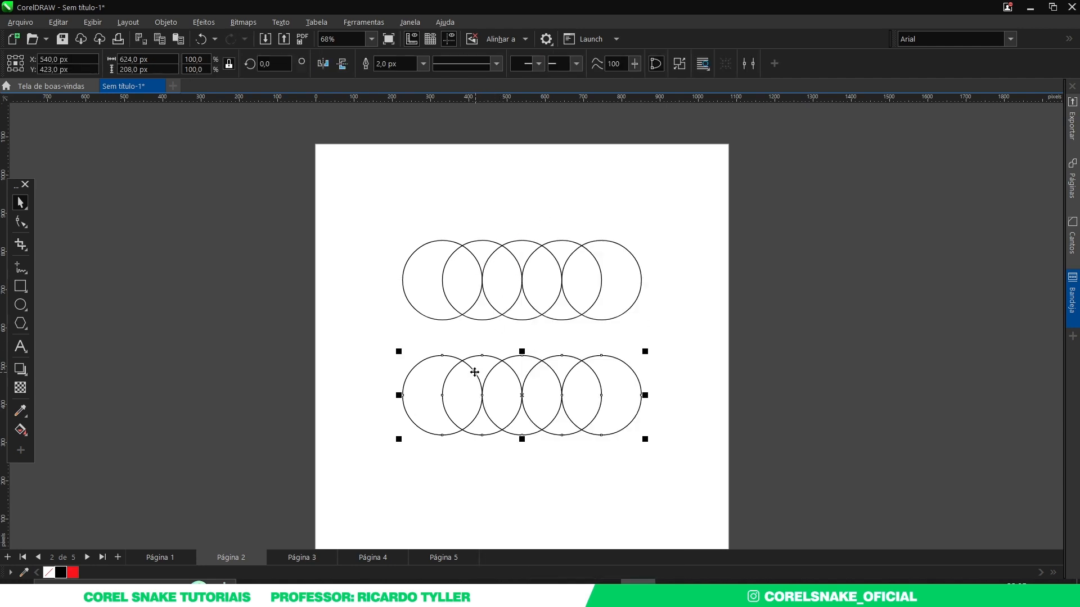
right_click(474, 372)
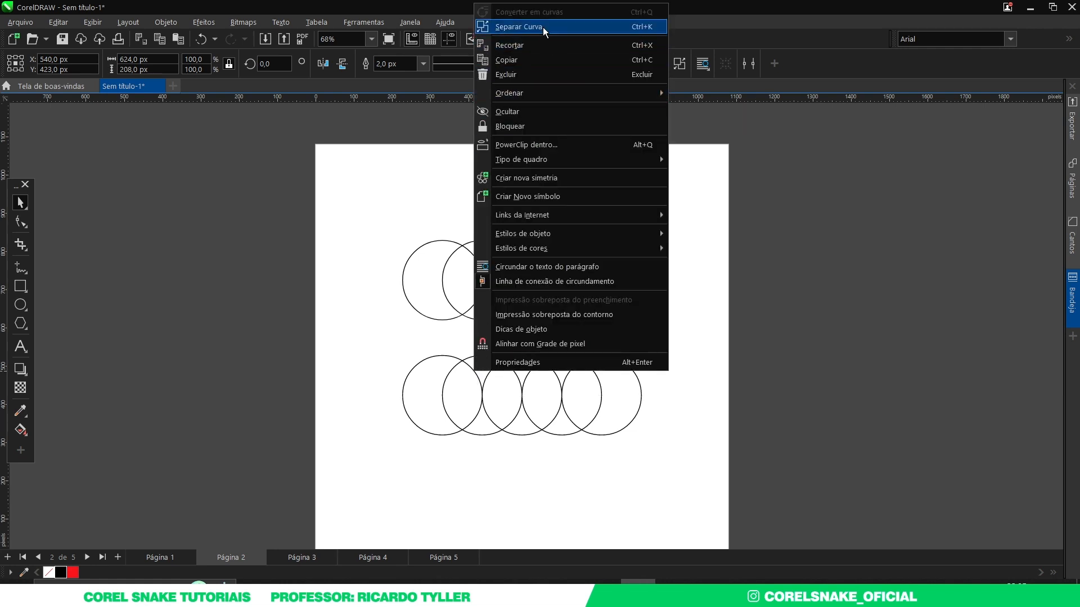
click(542, 27)
click(670, 256)
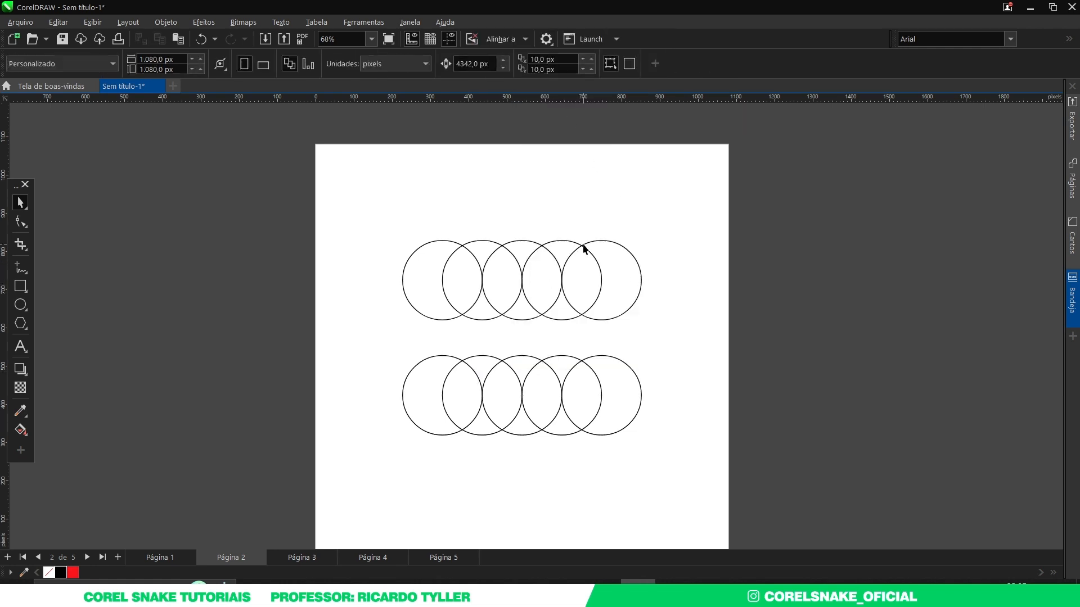
Step: Move the rightmost circle out of each row, placing the lower one beyond the page edge at about X 1204, Y 473 px
drag(584, 248, 716, 194)
drag(615, 362, 787, 338)
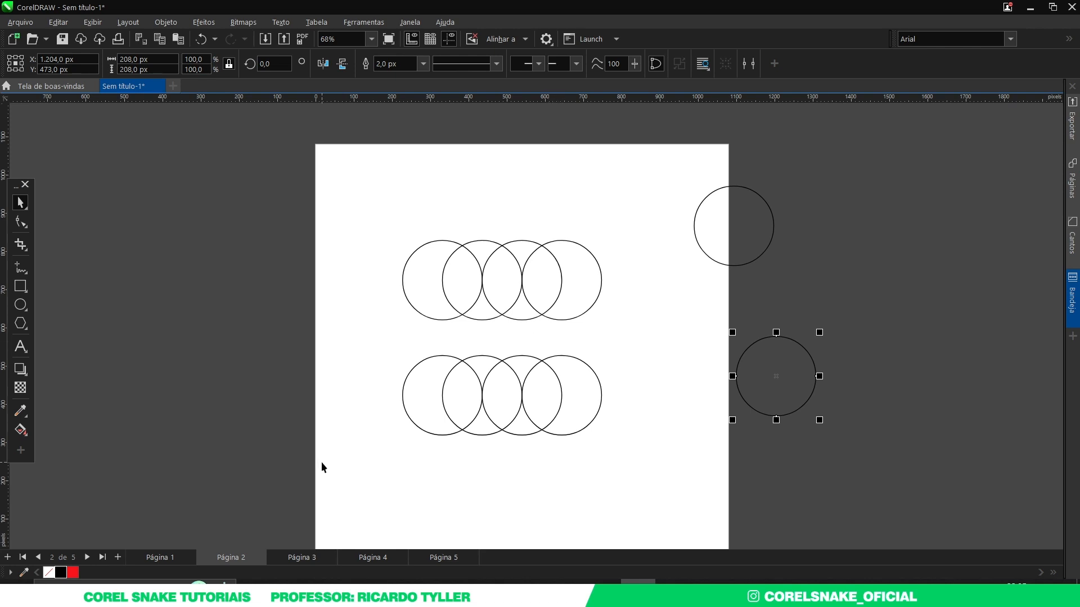
Step: On page 1, add a third line reading NOVO to the COREL SNAKE text
click(157, 557)
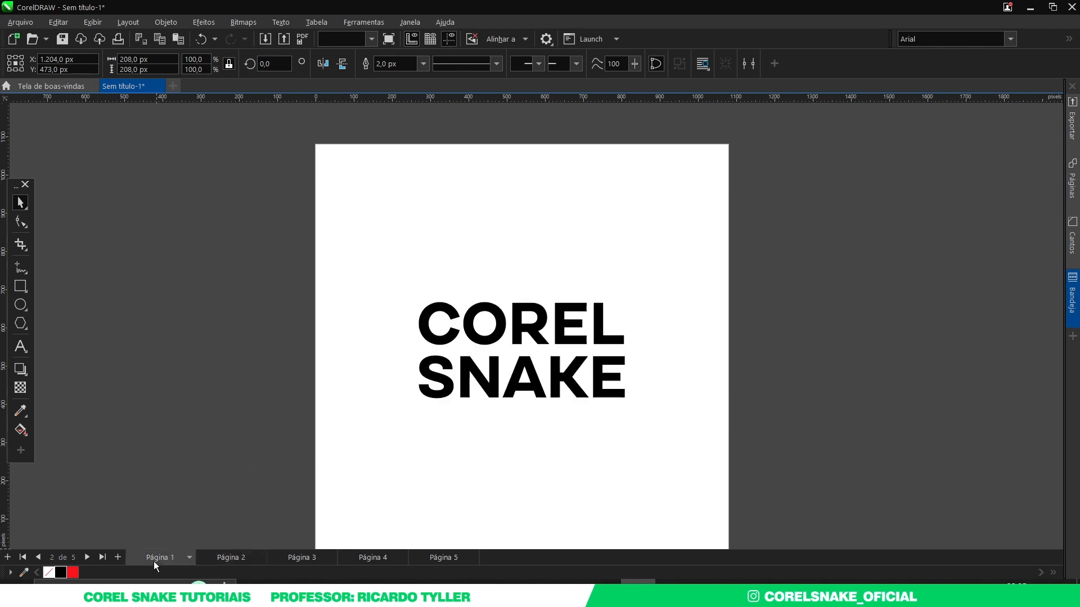
click(535, 386)
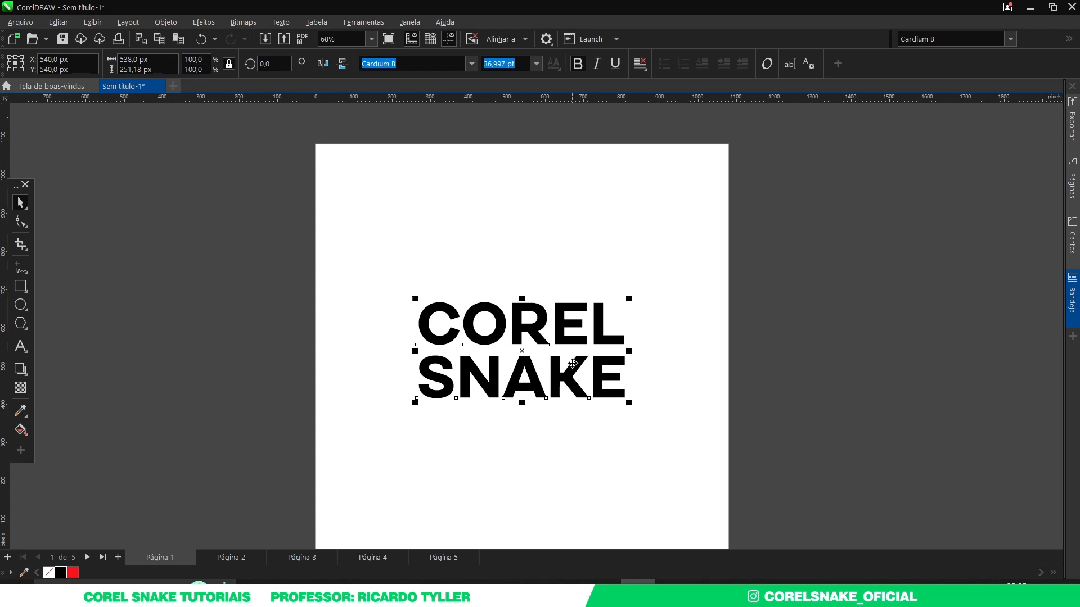
double_click(615, 380)
key(Return)
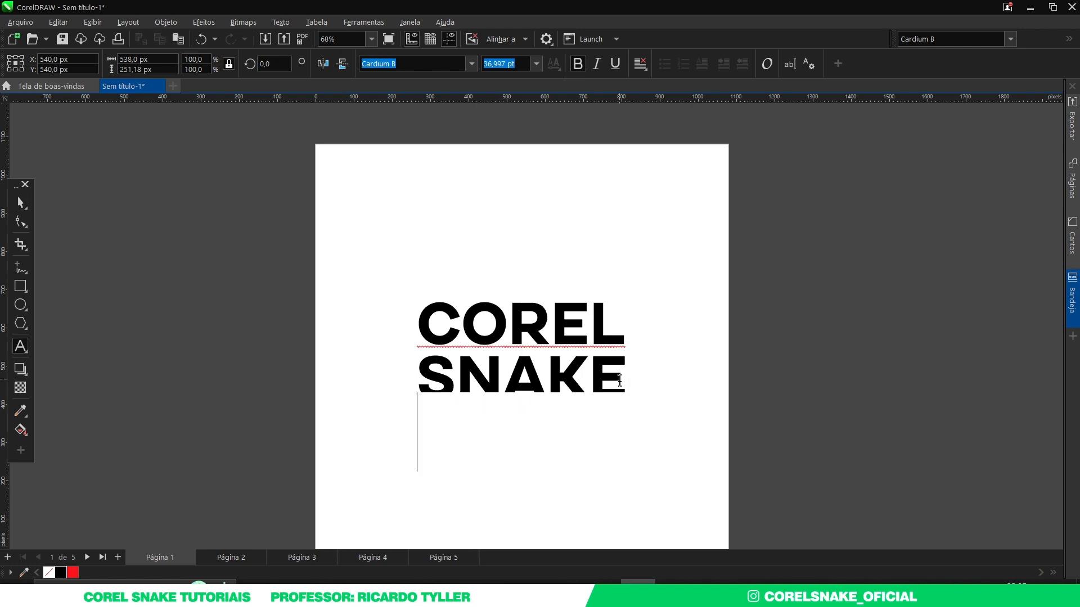
text(DSD)
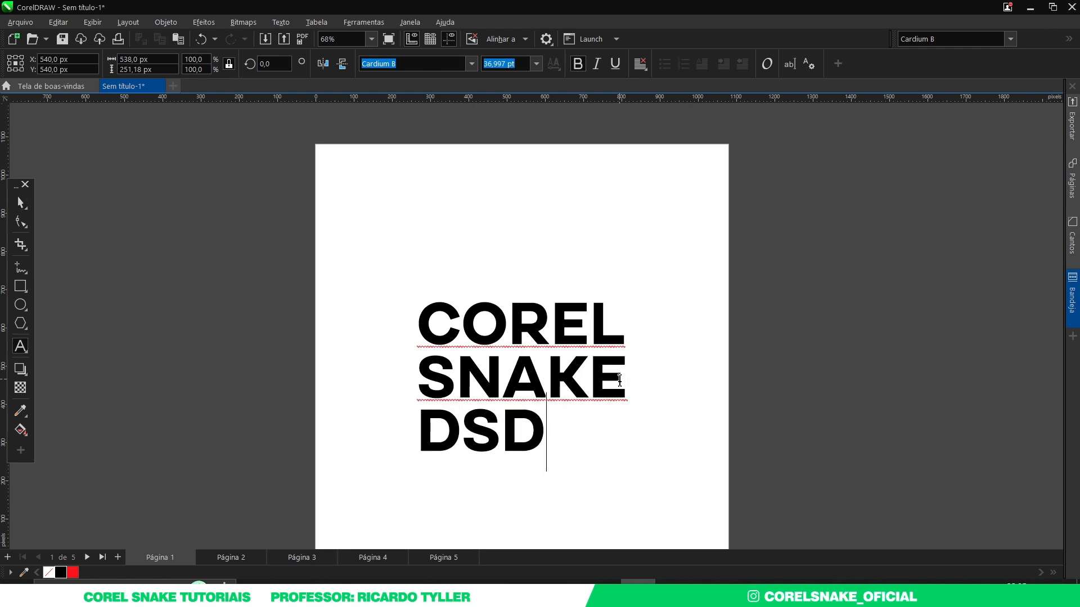
key(BackSpace)
key(BackSpace)
key(BackSpace)
text(NOVO)
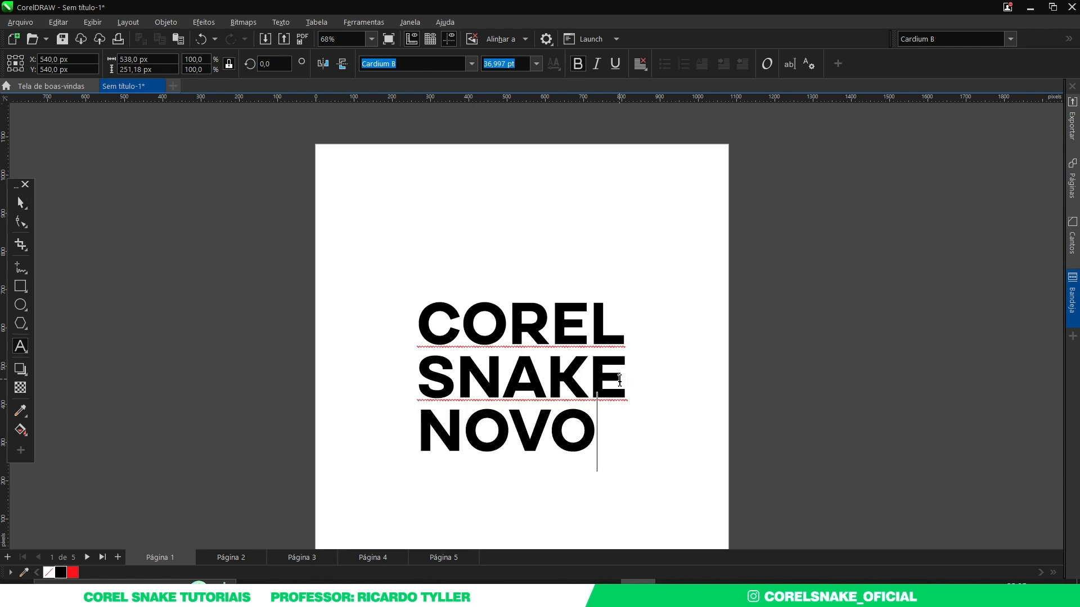
click(21, 203)
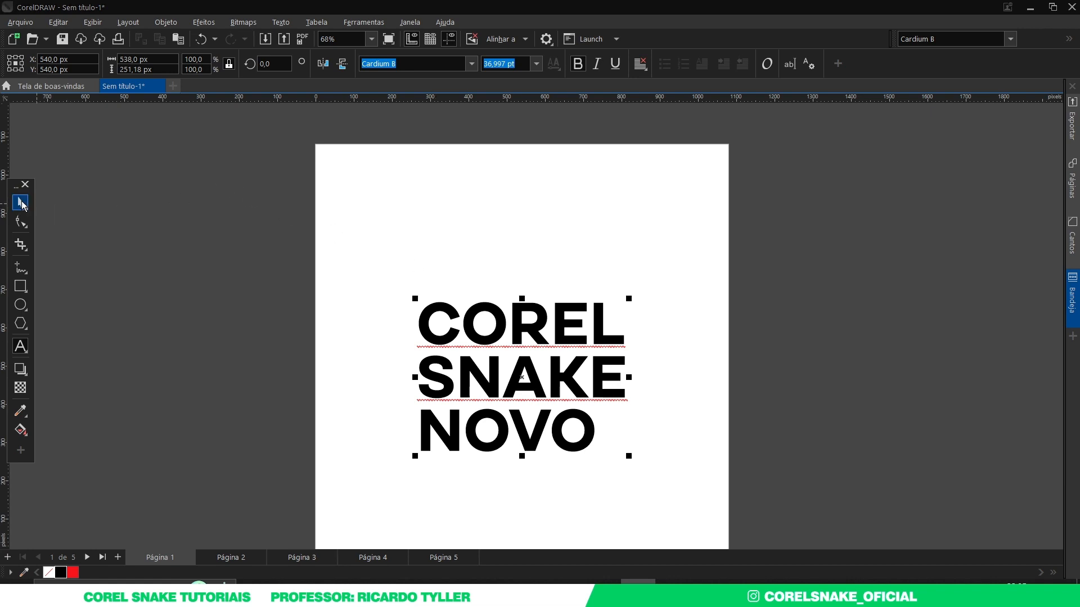
Step: Check where the command for separating the three-line COREL SNAKE NOVO text is offered
right_click(534, 331)
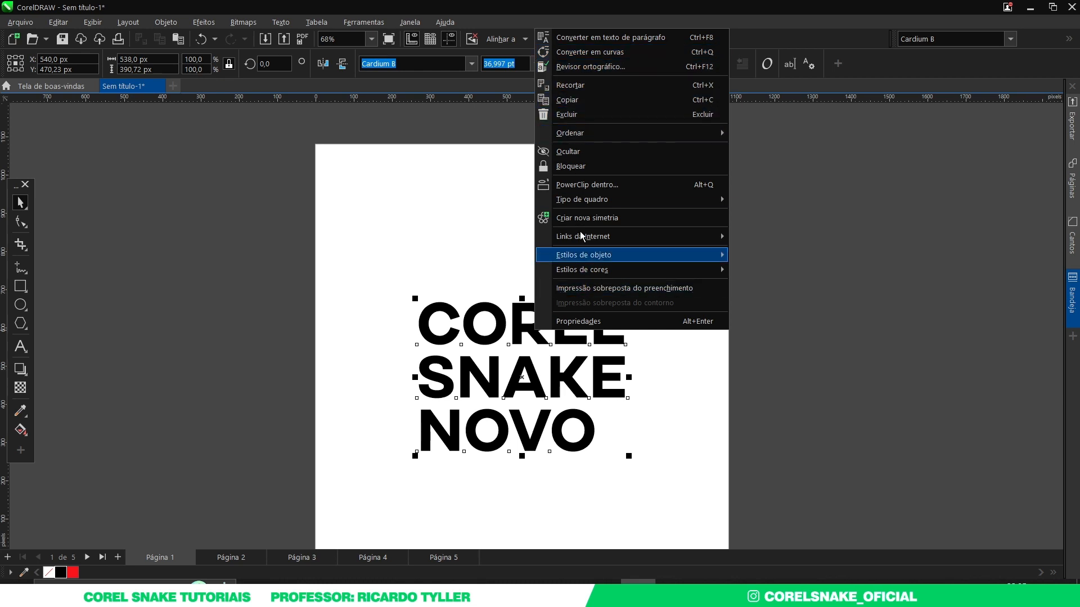
click(508, 381)
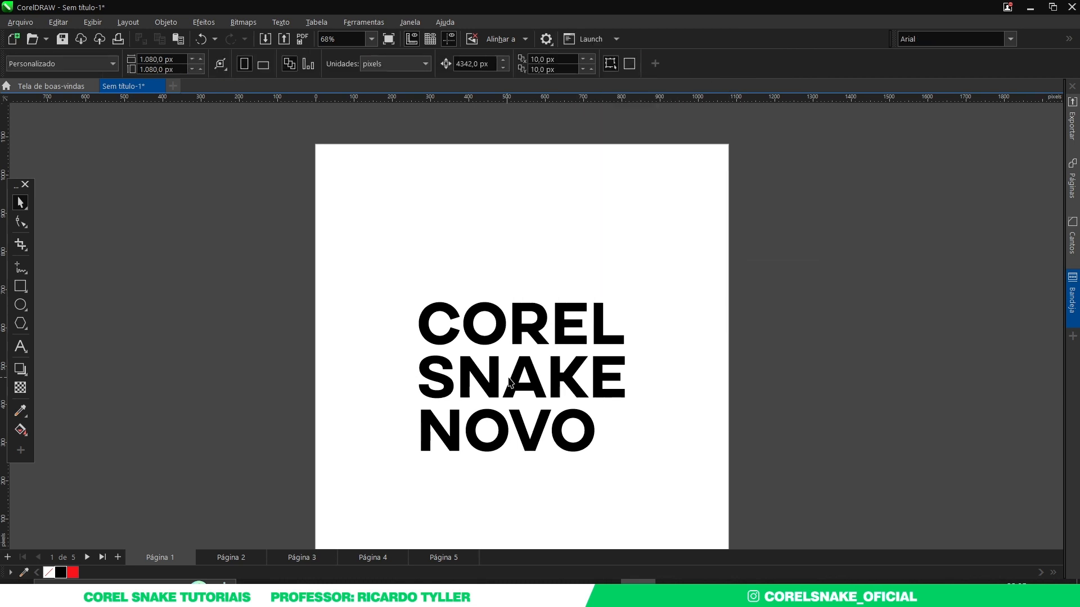
click(509, 383)
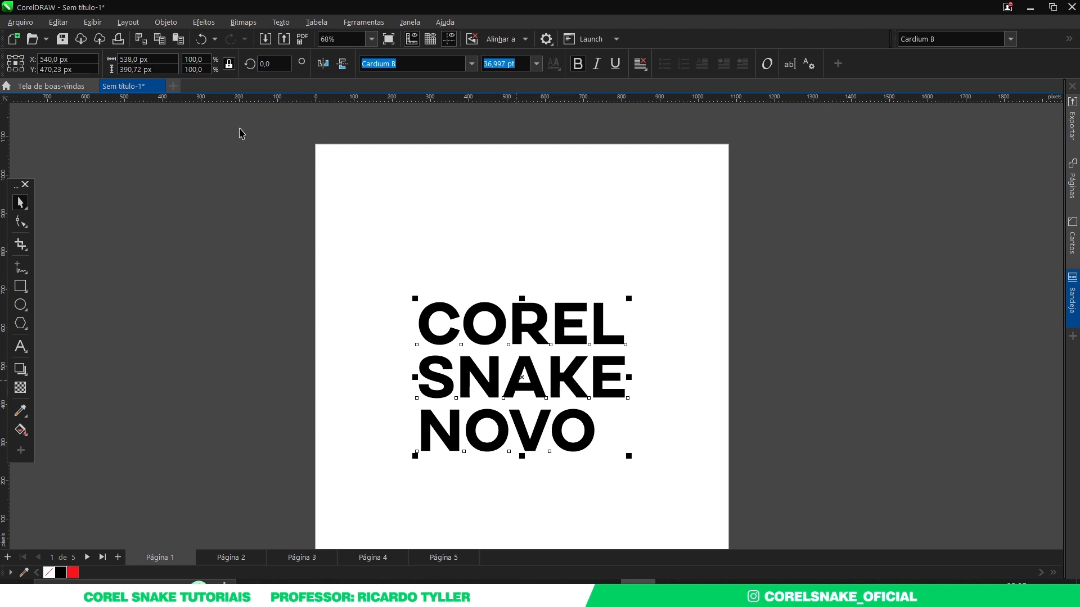
click(167, 24)
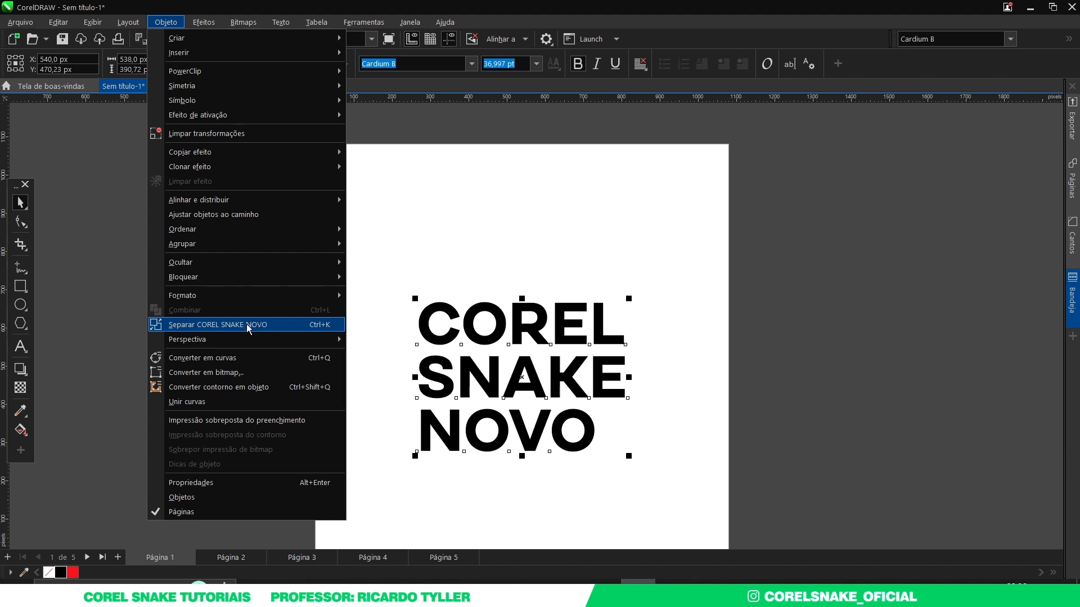
click(386, 343)
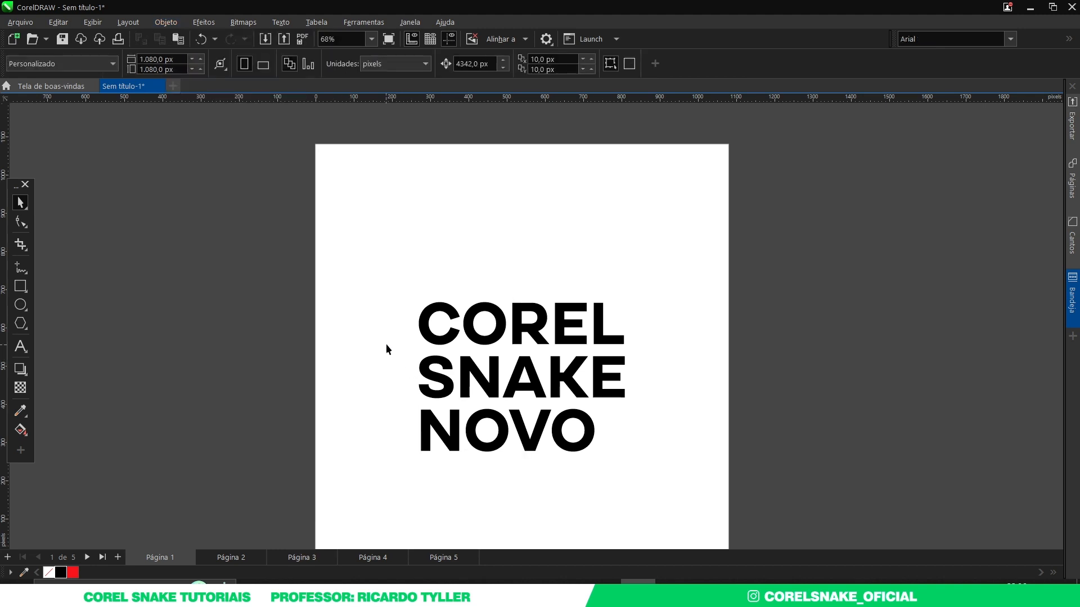
click(462, 377)
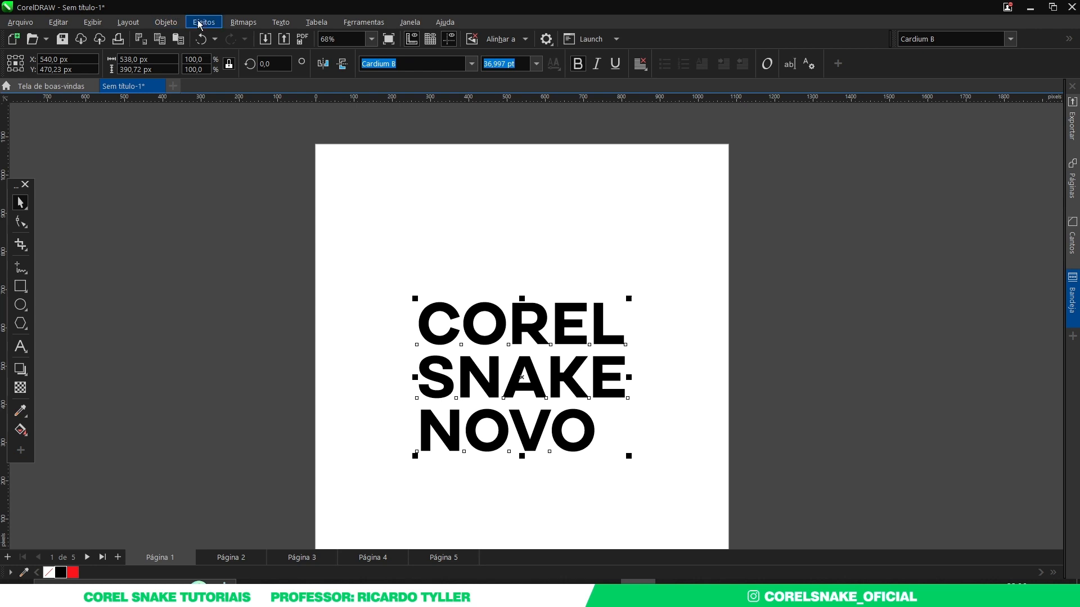
click(169, 22)
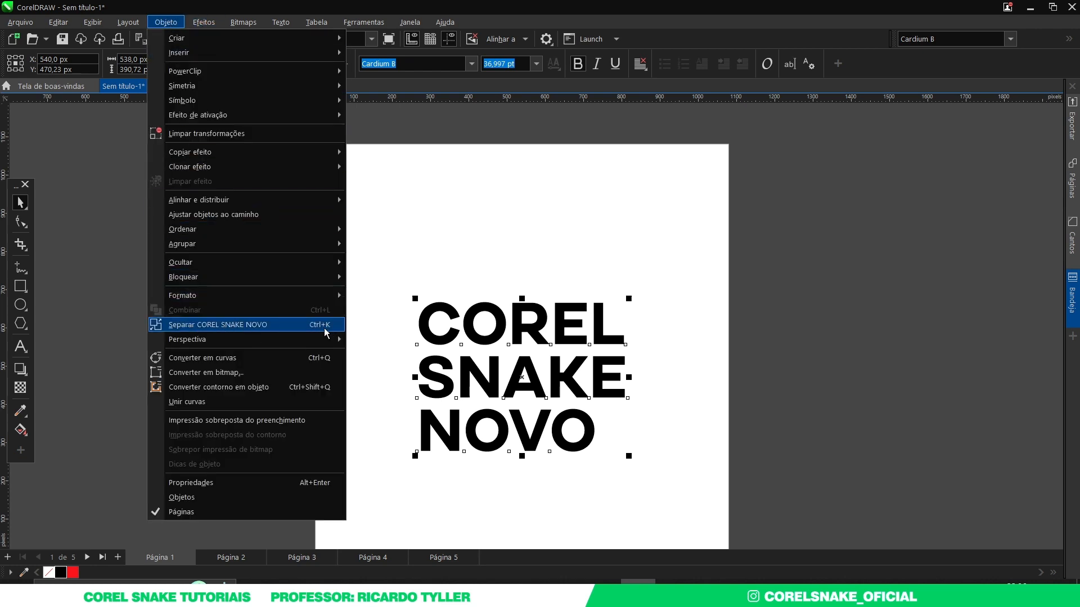
Step: Break the COREL SNAKE NOVO text apart into lines, and break the word COREL into single letters
click(431, 340)
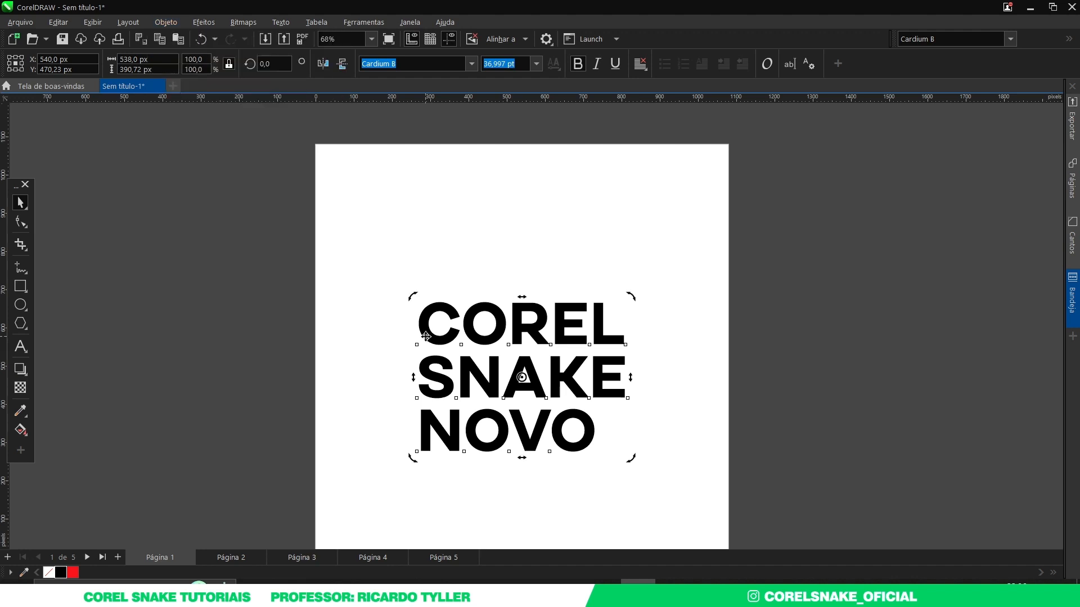
click(425, 336)
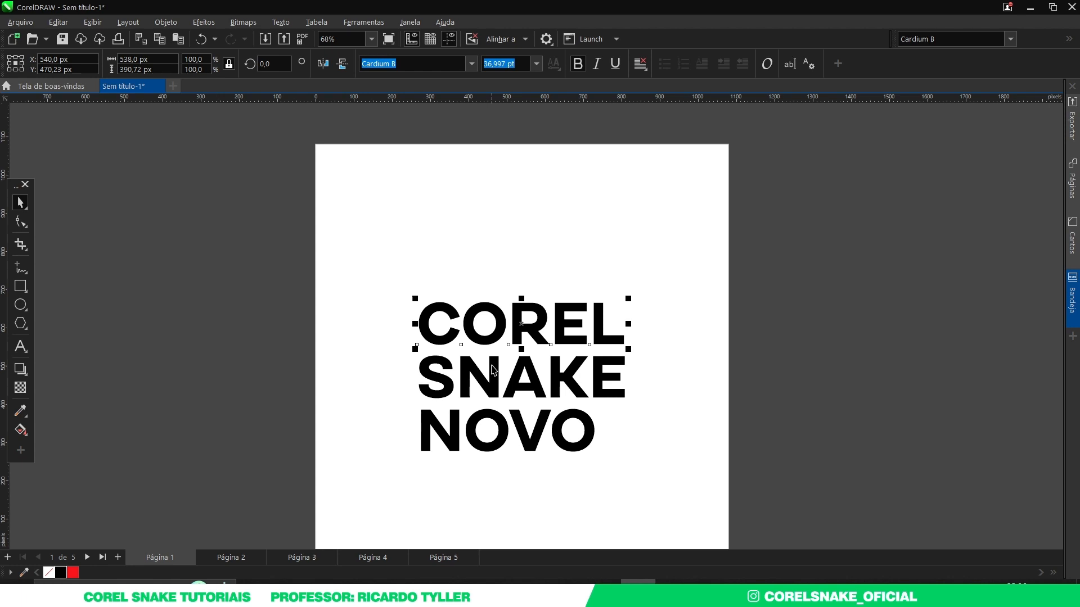
key(ctrl+k)
Step: Try moving the letters O and R up out of the word COREL, and undo both moves
drag(499, 319, 502, 263)
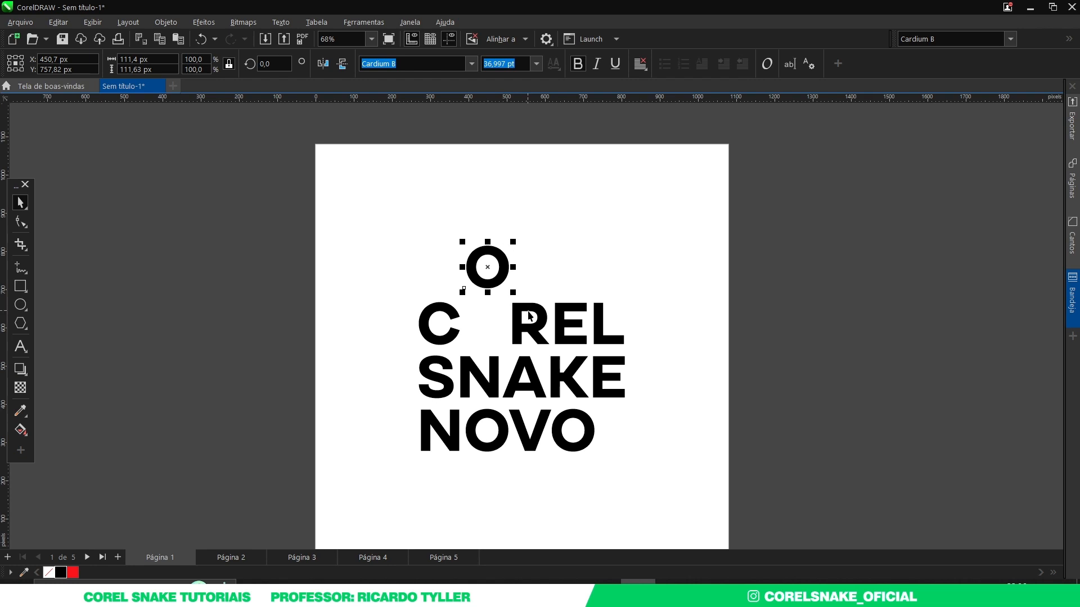
drag(529, 315, 544, 252)
key(ctrl+z)
key(ctrl+z)
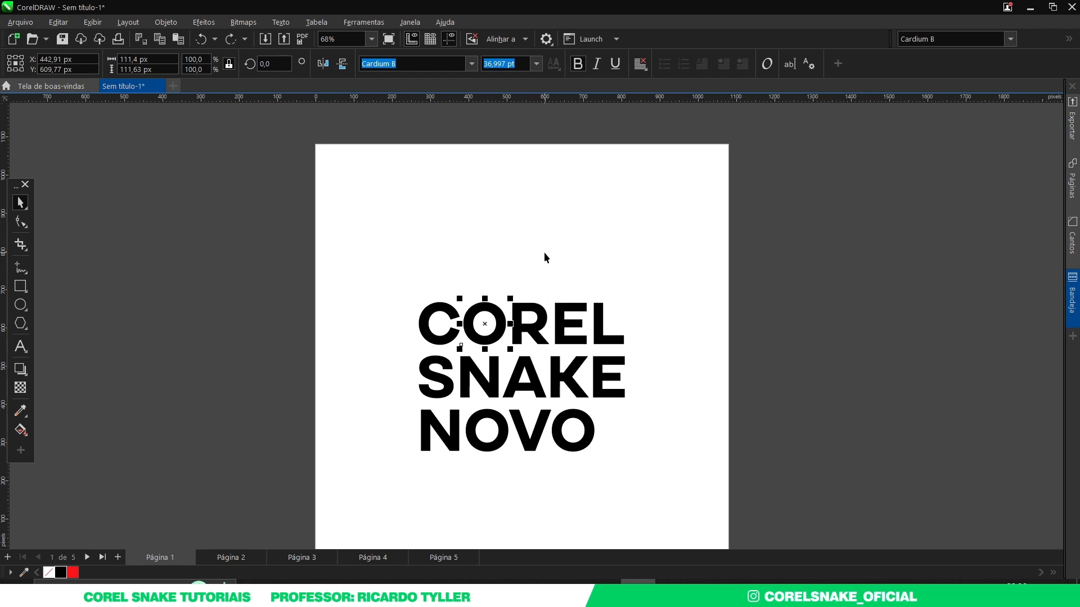
Step: Try moving the letter O up out of the word COREL once more, and undo the move
drag(505, 326, 505, 293)
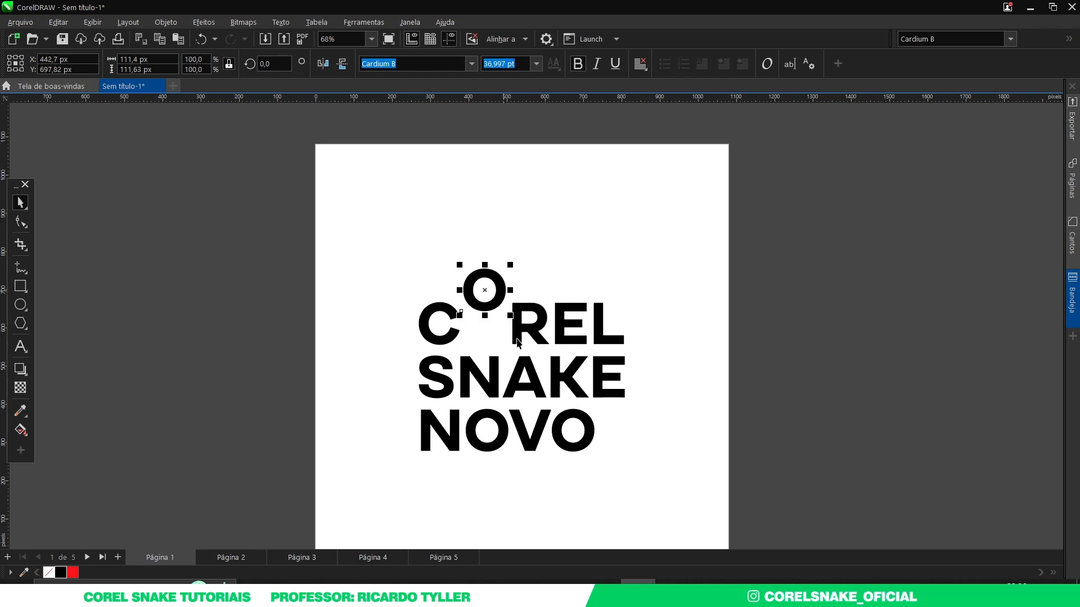
key(ctrl+z)
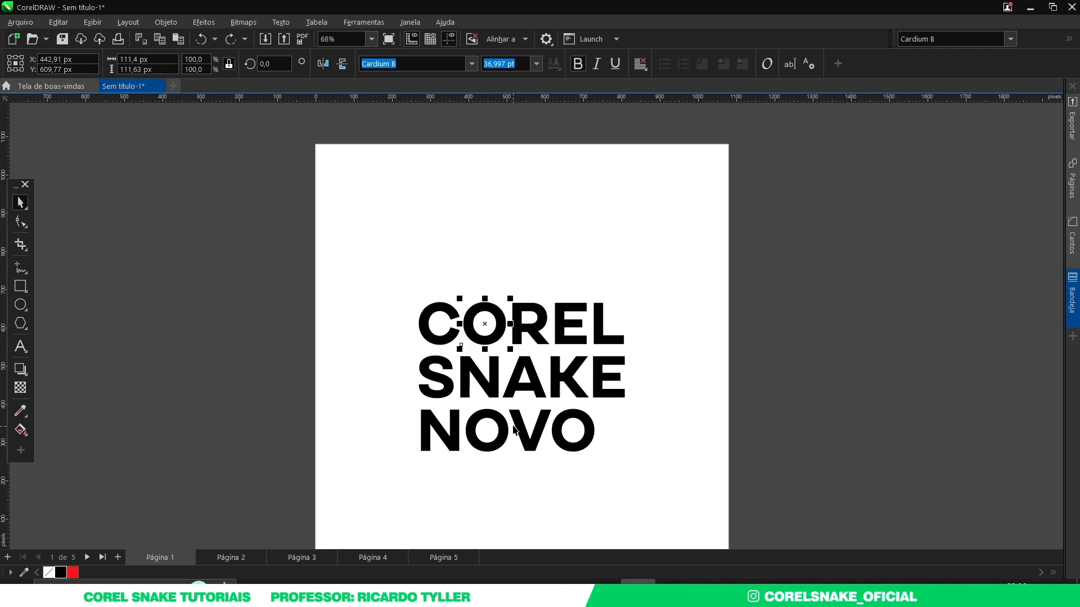
Step: Add the word VIDEO after SNAKE in the second text line
double_click(500, 378)
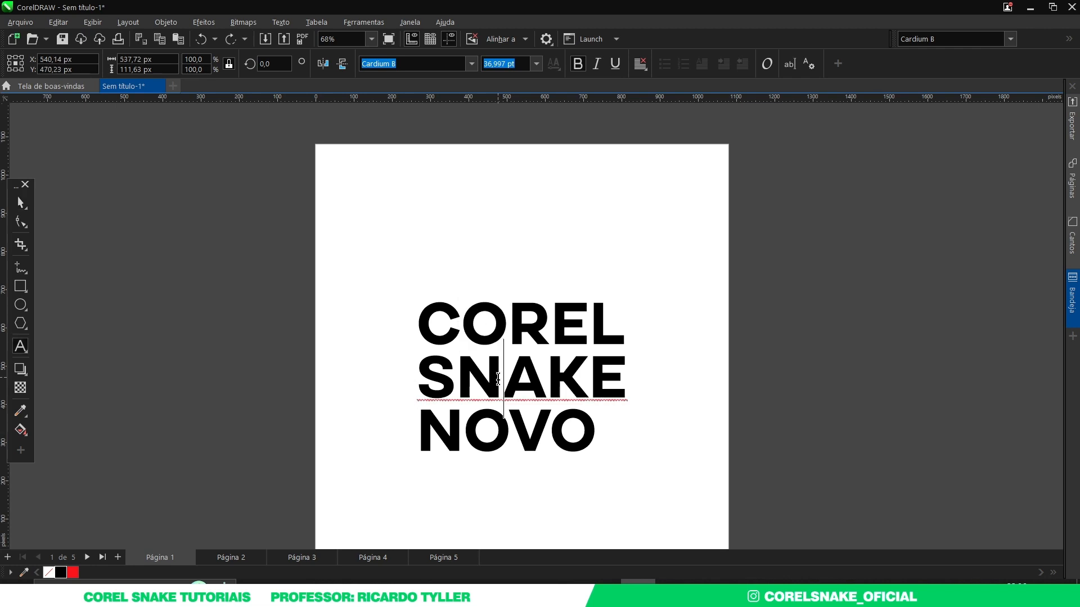
click(621, 377)
text(VIDEO)
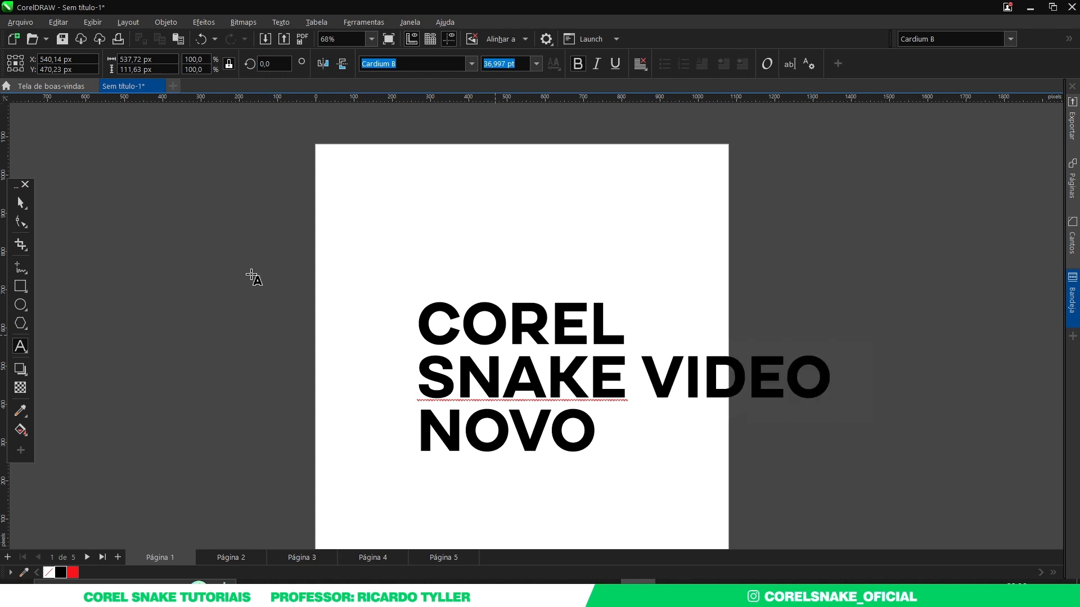
key(ctrl+space)
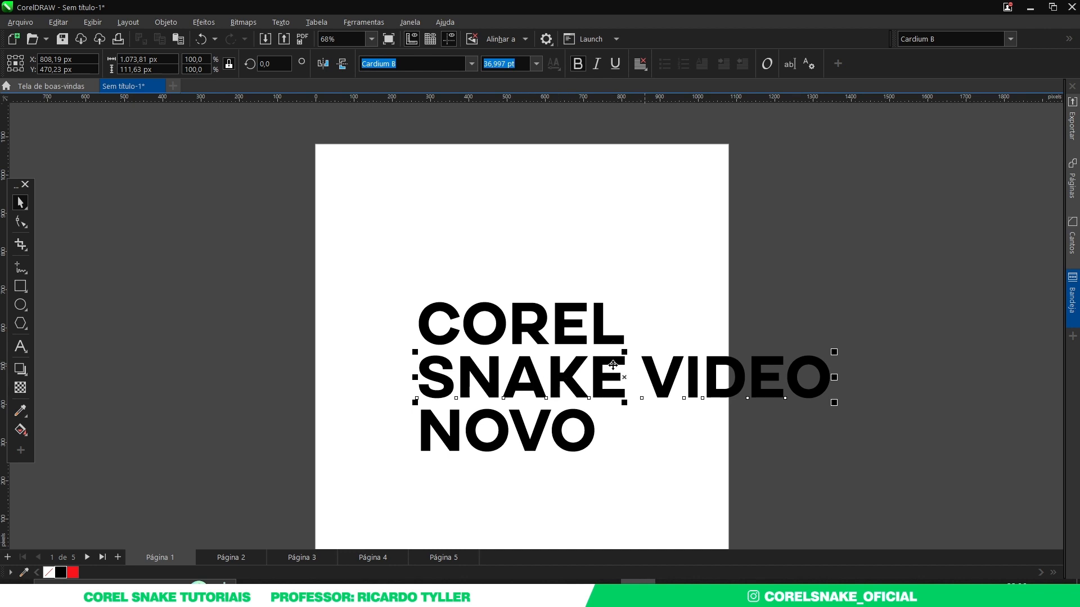
Step: Break the SNAKE VIDEO line apart into words, and test-move VIDEO off the page before undoing the move
click(631, 374)
drag(693, 366, 857, 364)
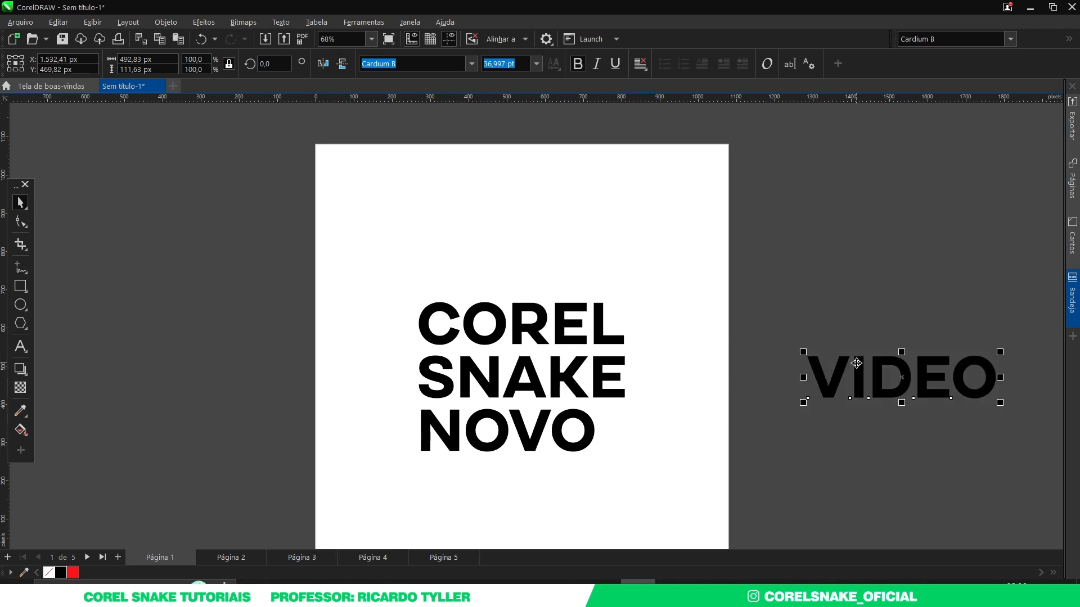
key(ctrl+z)
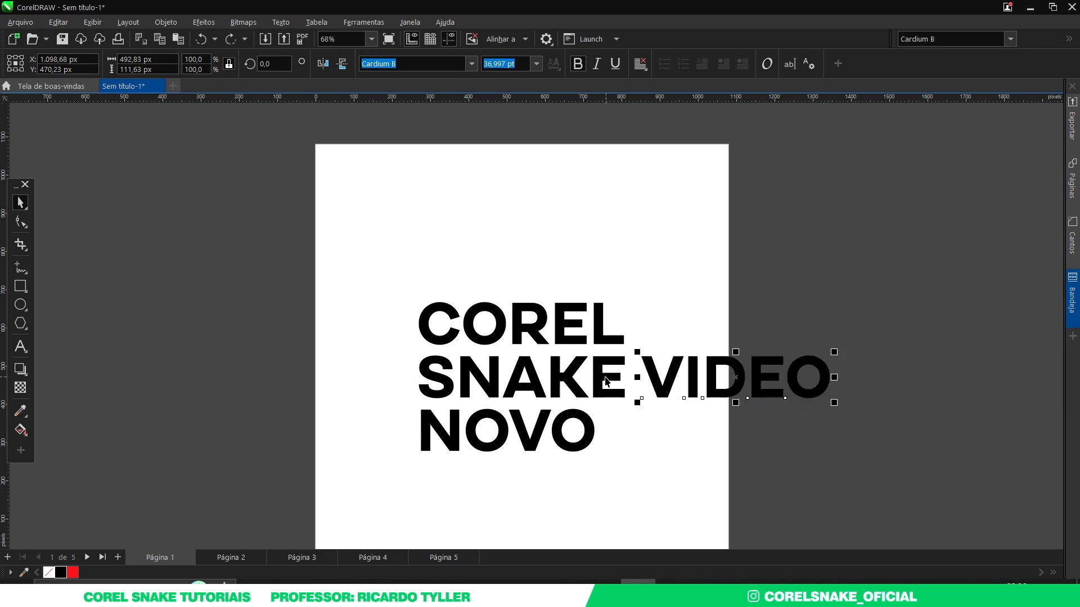
Step: Break the word SNAKE apart into single letters, and test-move its letters before undoing the moves
click(582, 386)
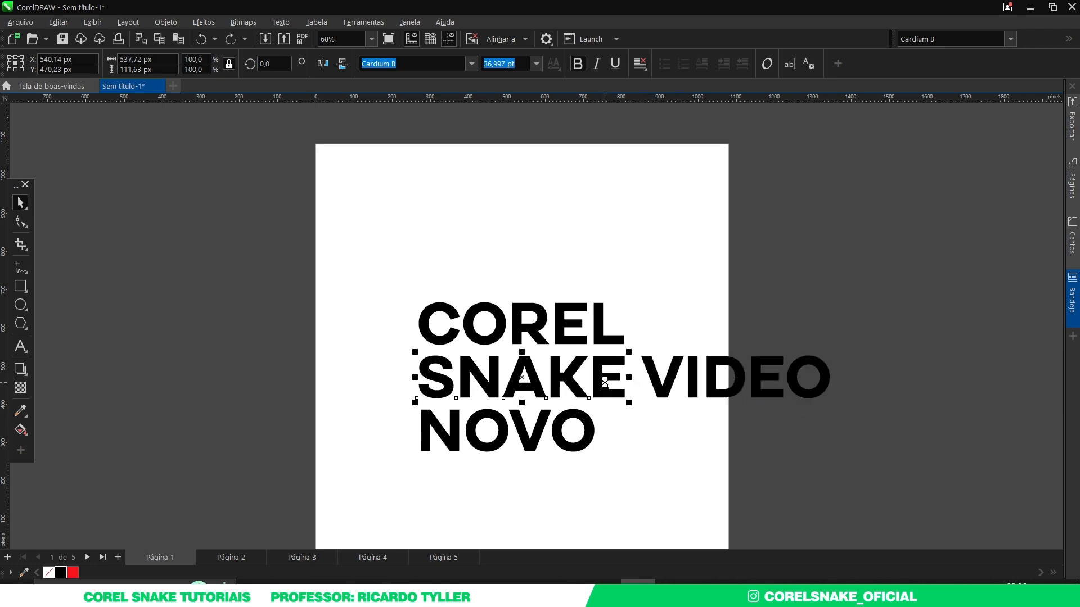
key(ctrl+k)
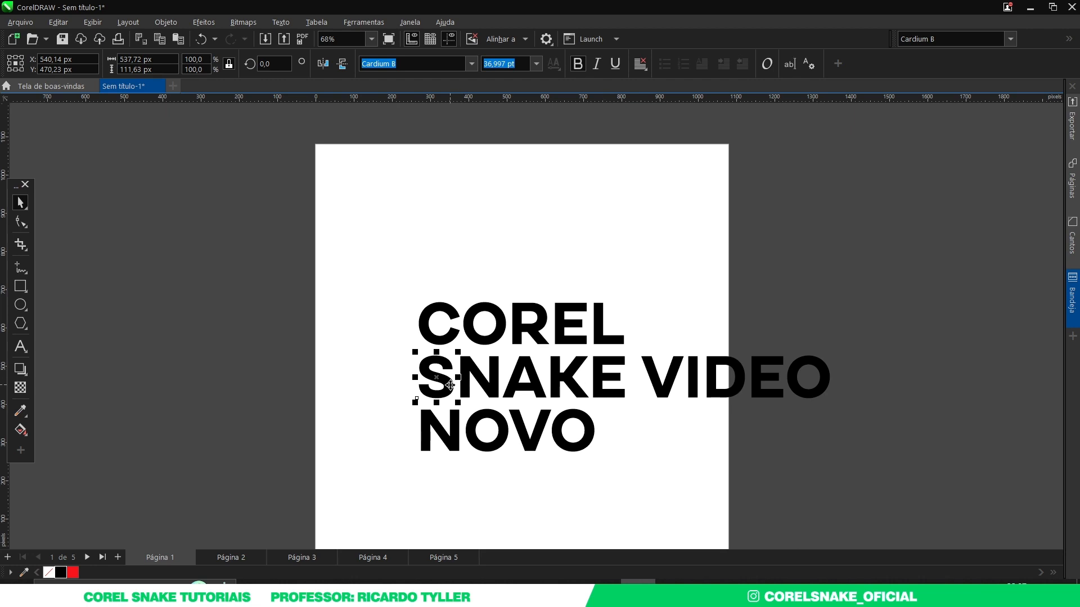
drag(462, 378, 398, 378)
key(ctrl+z)
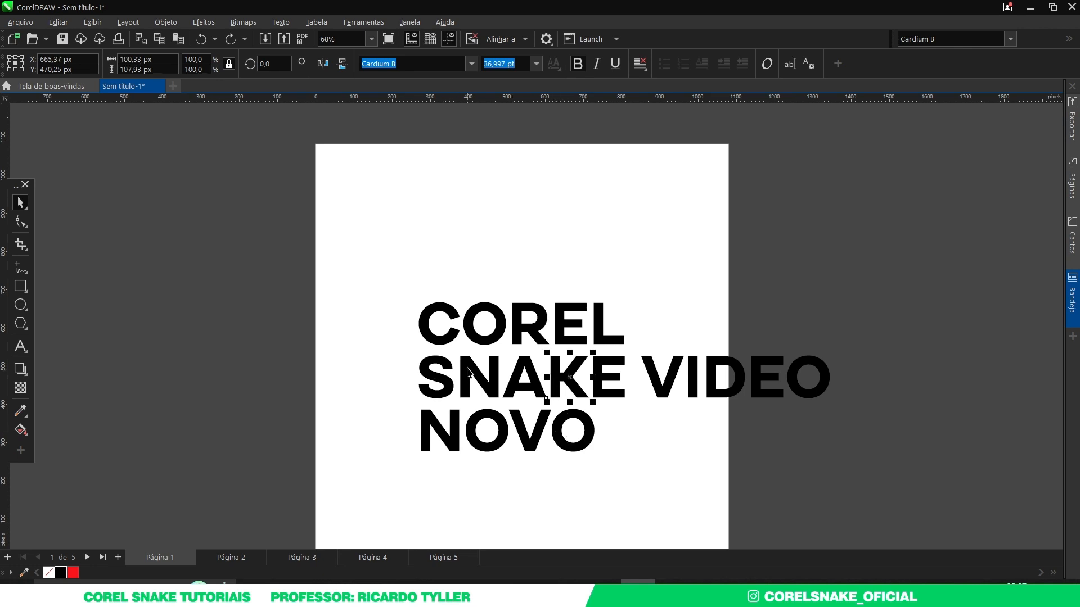
Step: Group the five separate letters of SNAKE
click(442, 378)
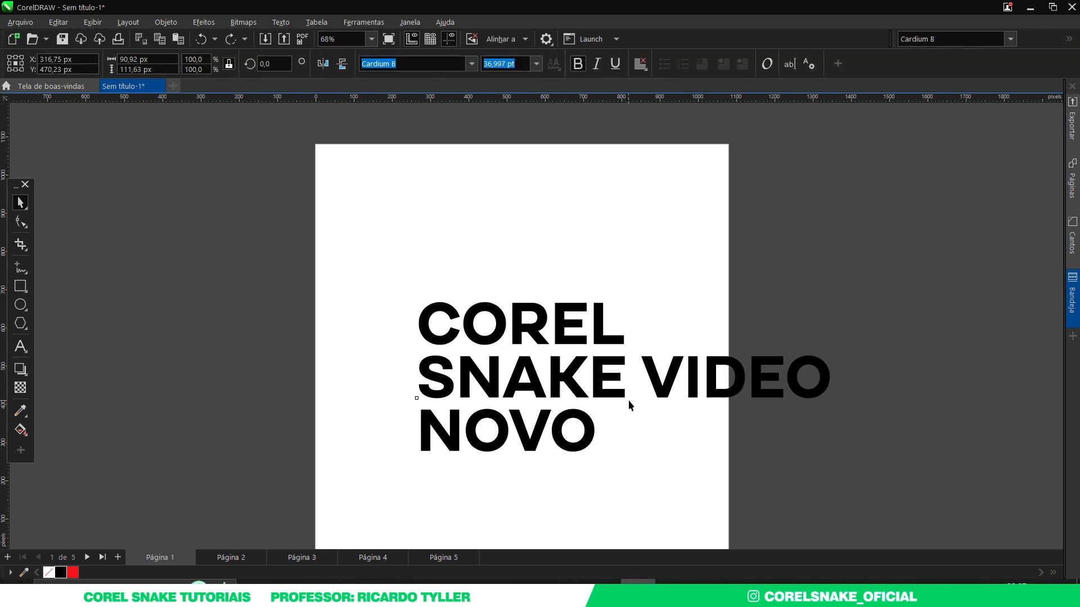
drag(629, 404, 380, 354)
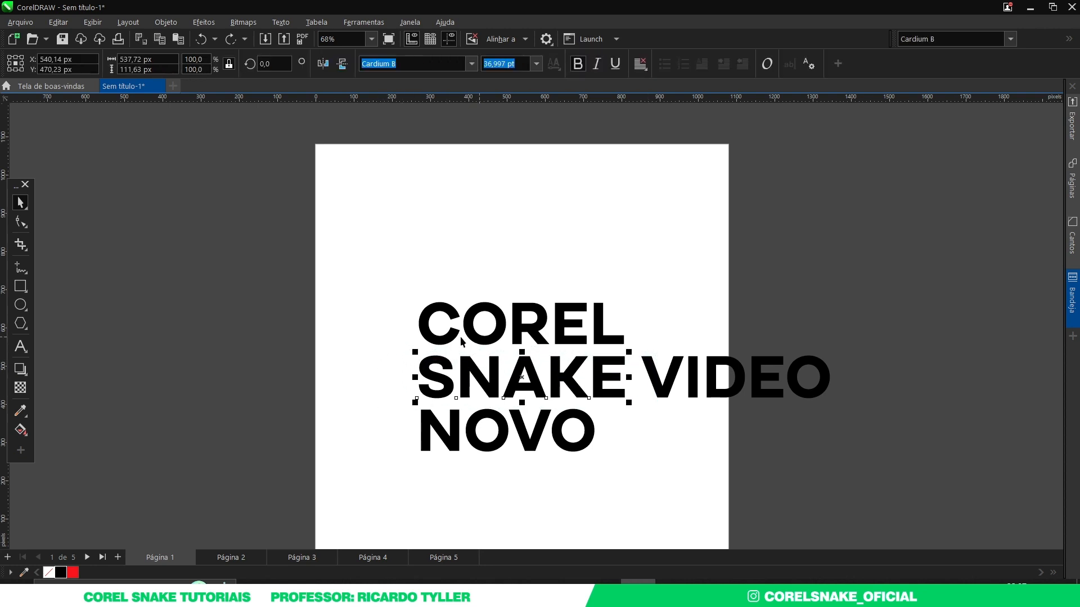
right_click(515, 388)
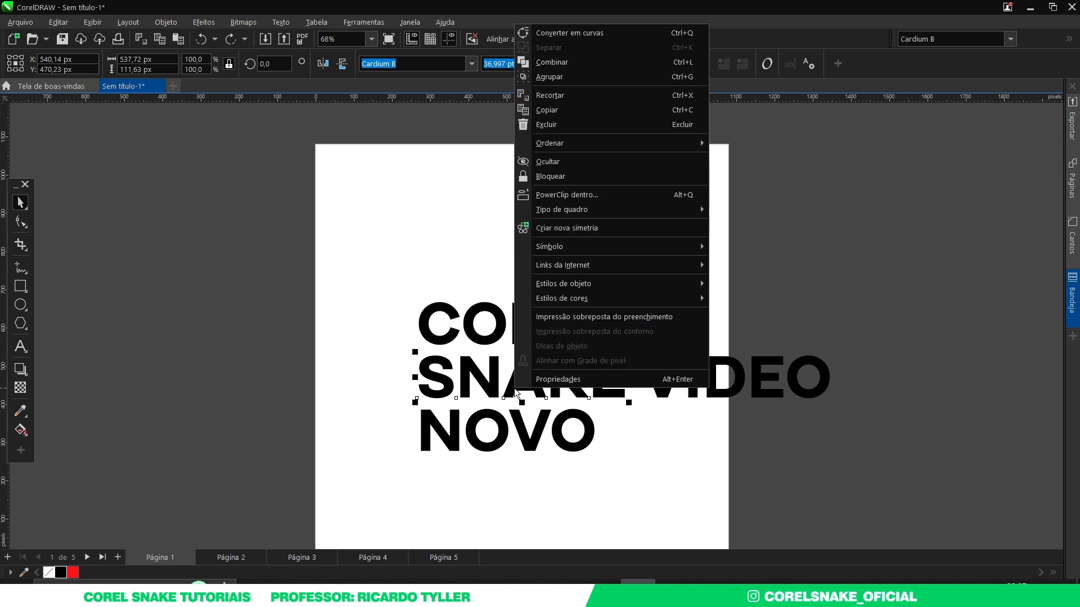
click(554, 81)
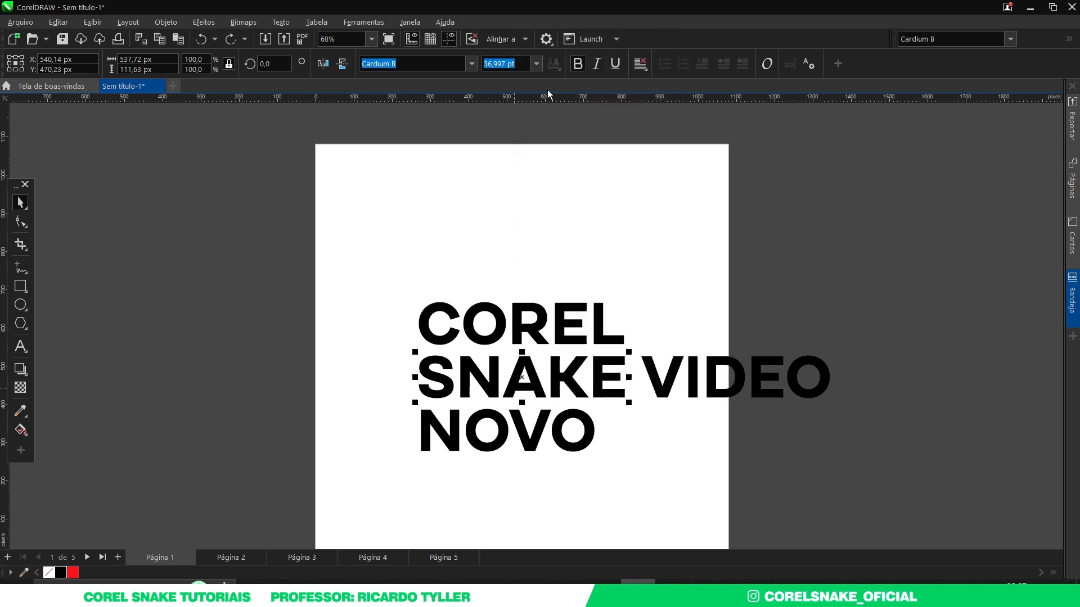
click(374, 391)
Step: Ungroup the SNAKE letters and check that a single letter can be selected
click(438, 376)
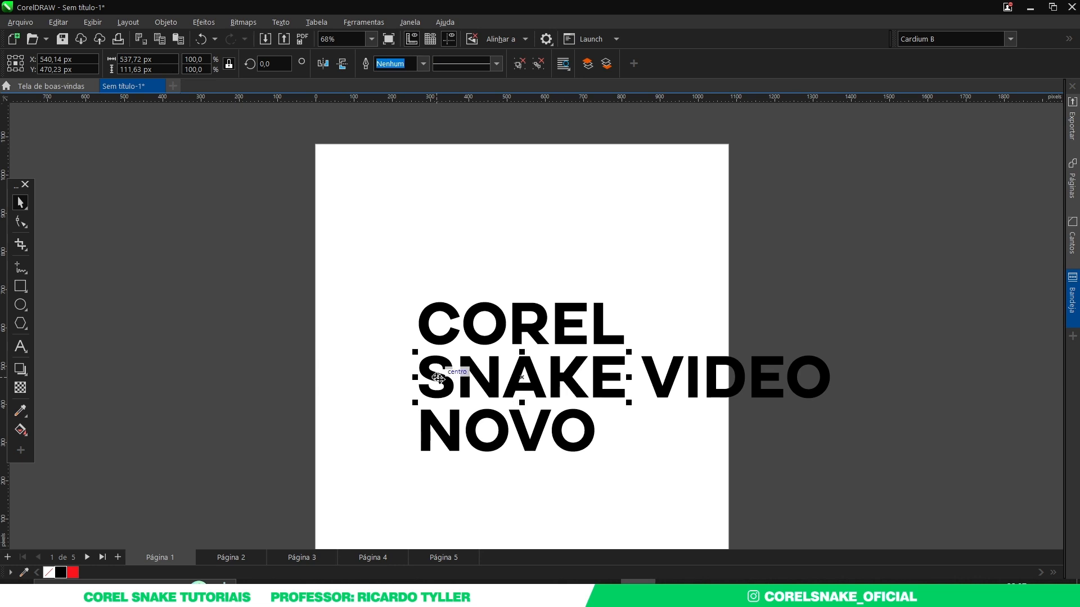
right_click(439, 379)
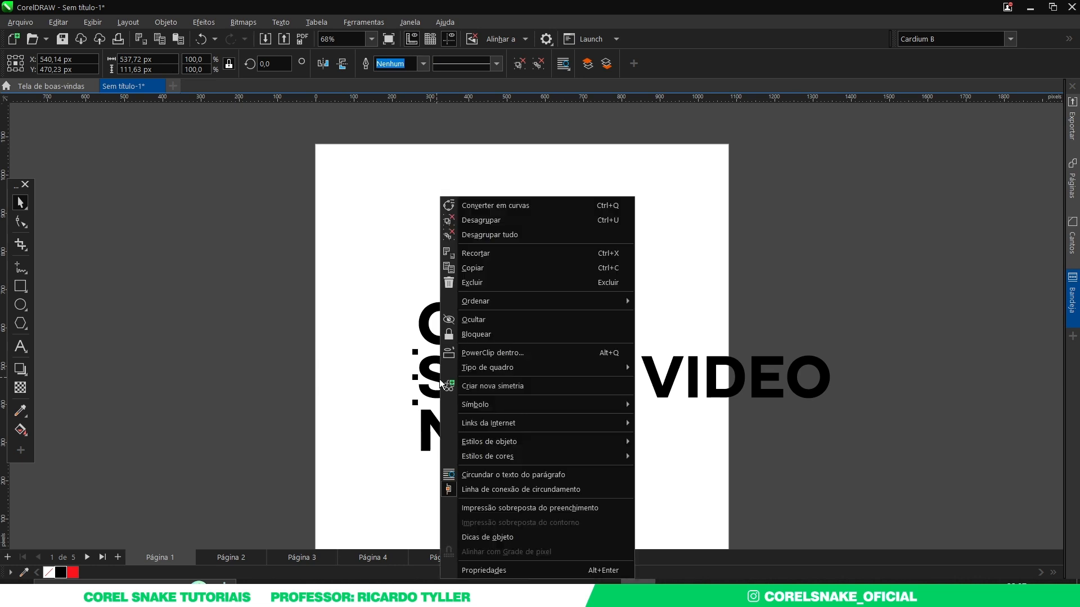
click(505, 221)
click(608, 242)
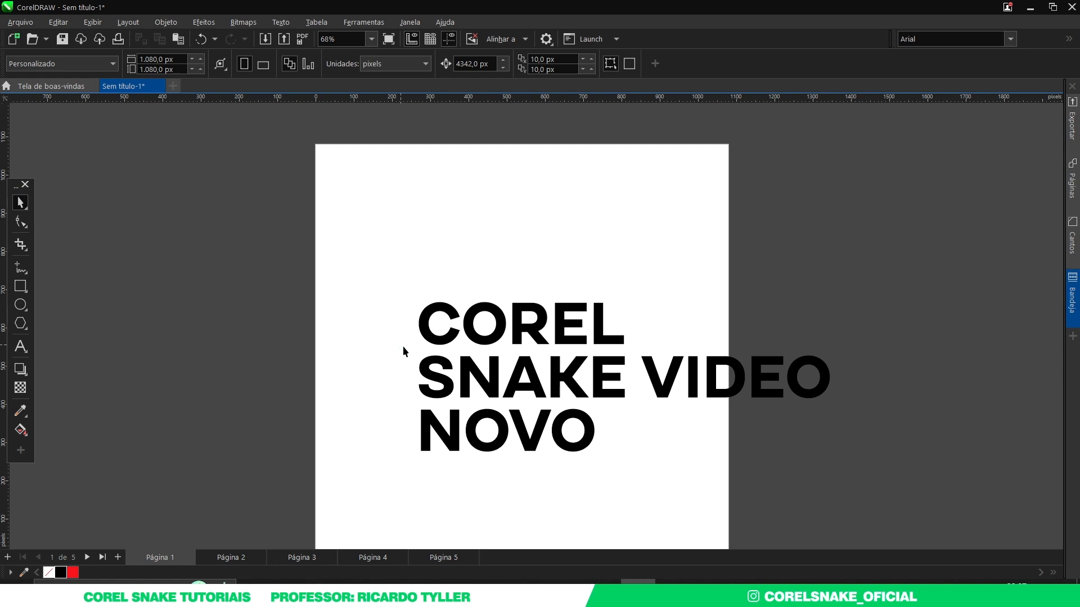
click(475, 382)
click(631, 405)
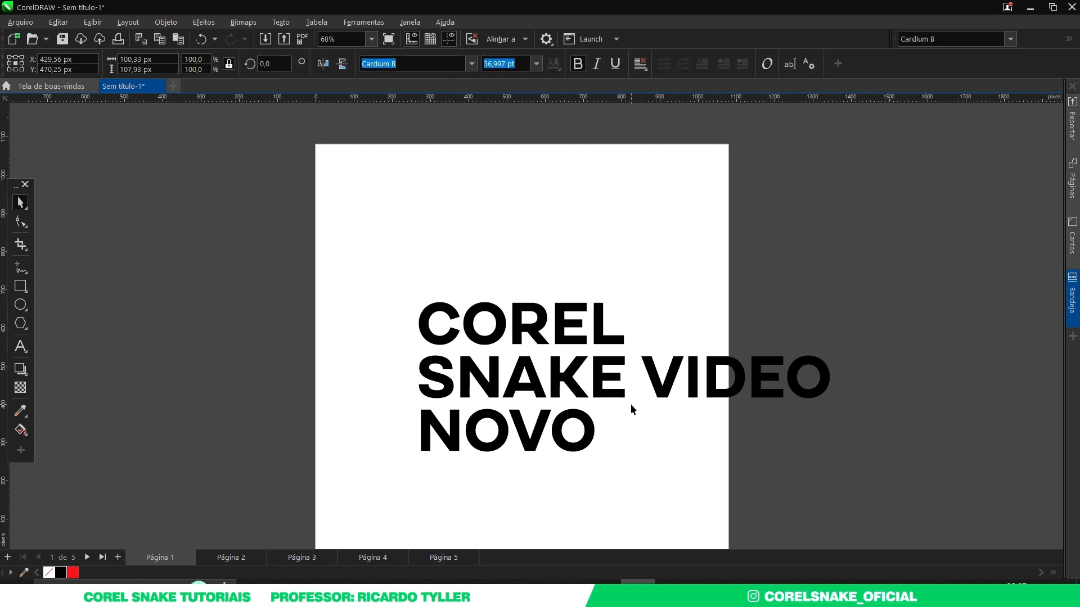
Step: Try combining the SNAKE letters and moving the result back between COREL and NOVO, and undo both operations
drag(635, 403, 373, 348)
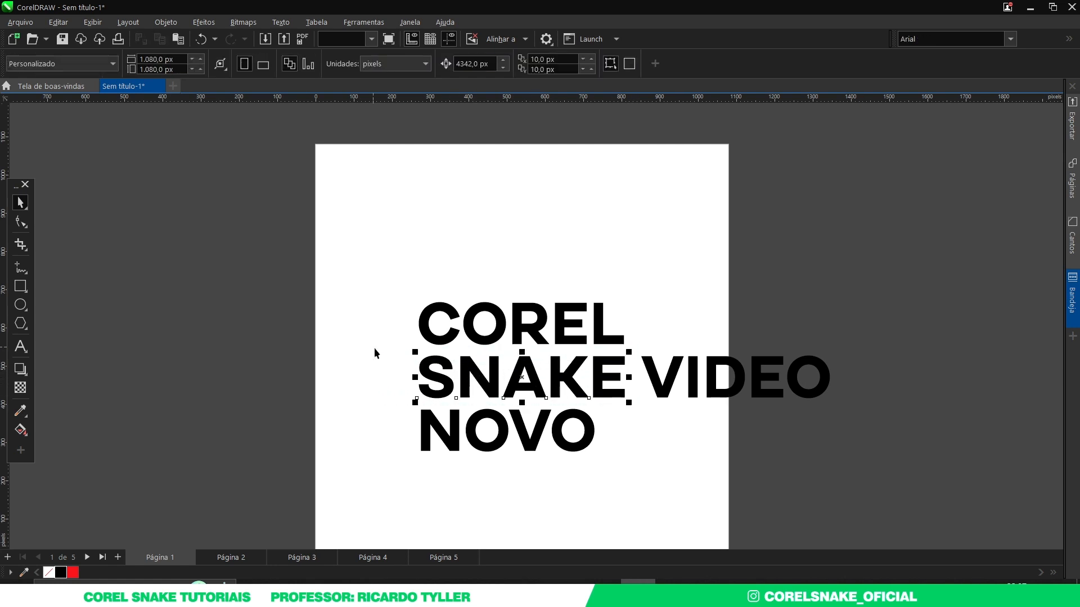
right_click(475, 375)
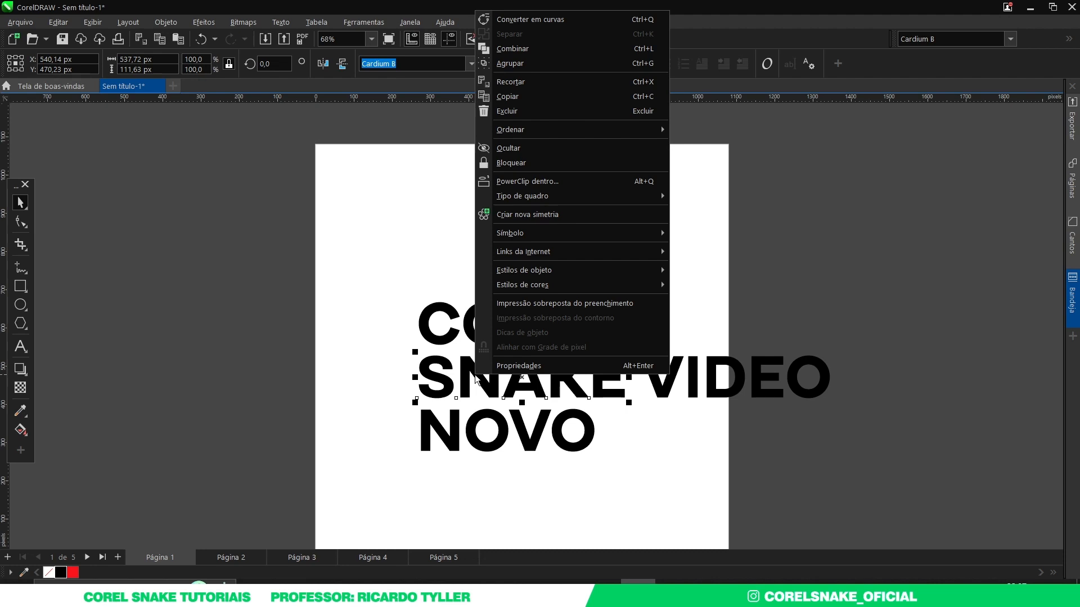
click(528, 50)
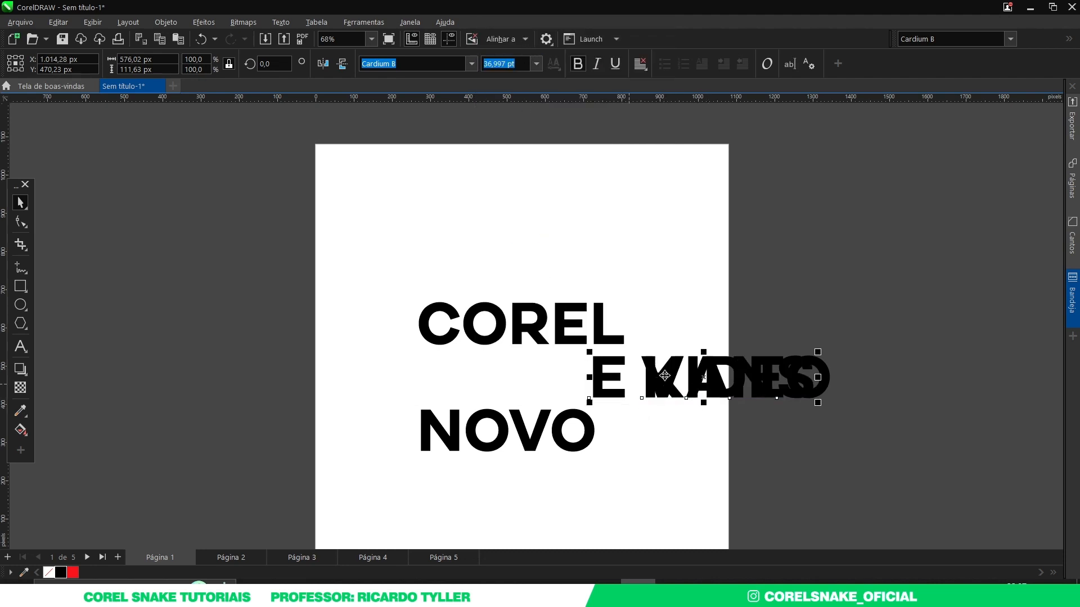
drag(661, 381, 447, 382)
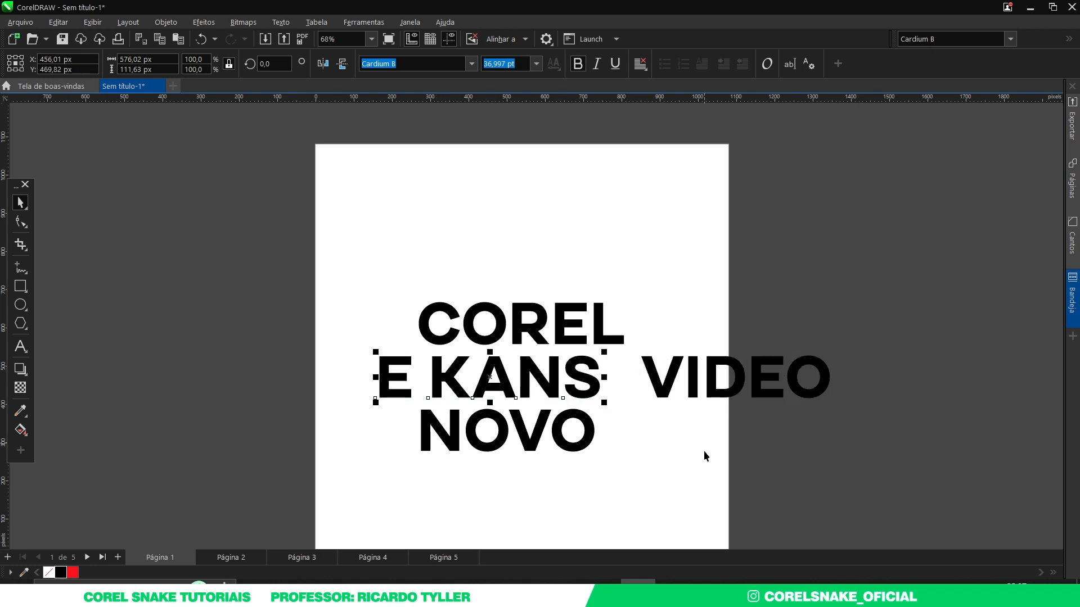
key(ctrl+z)
key(ctrl+z)
click(700, 477)
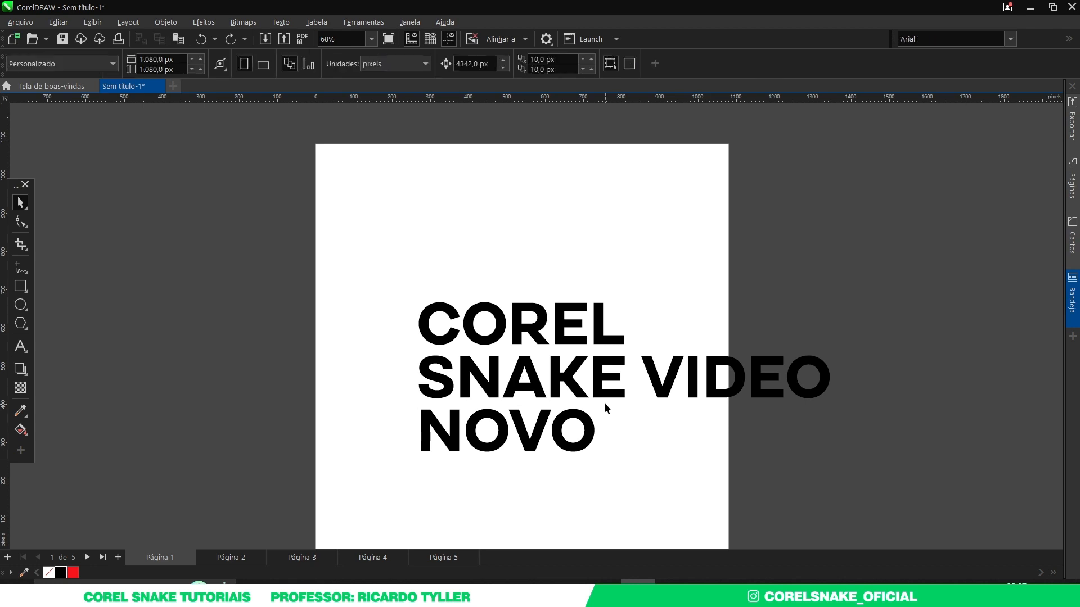
Step: Combine the COREL, SNAKE and NOVO texts into one text object and move it lower on the page
click(606, 395)
click(636, 409)
drag(800, 488, 376, 303)
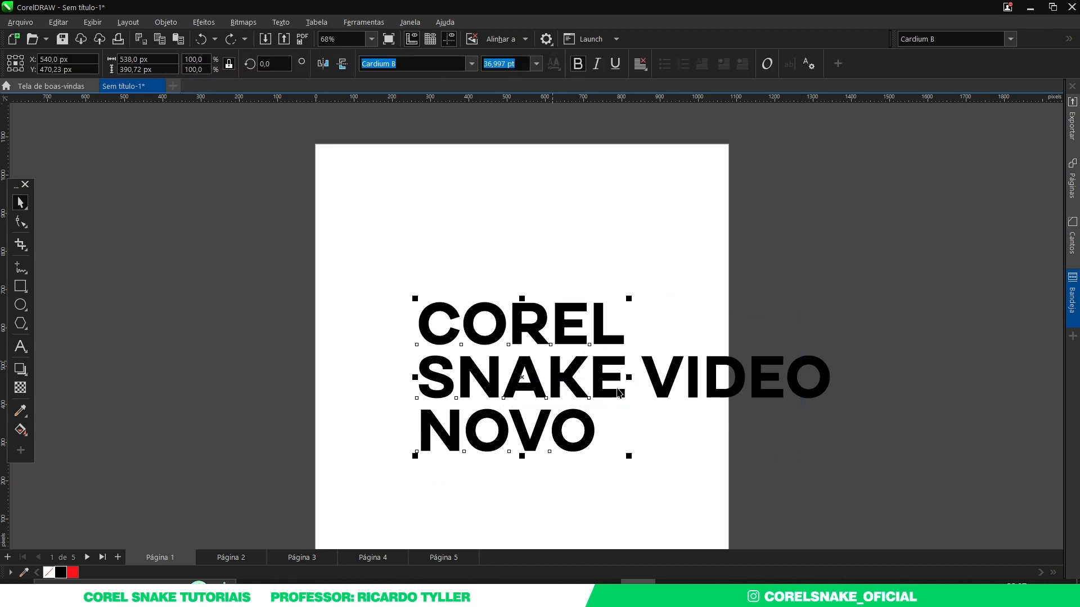
right_click(557, 383)
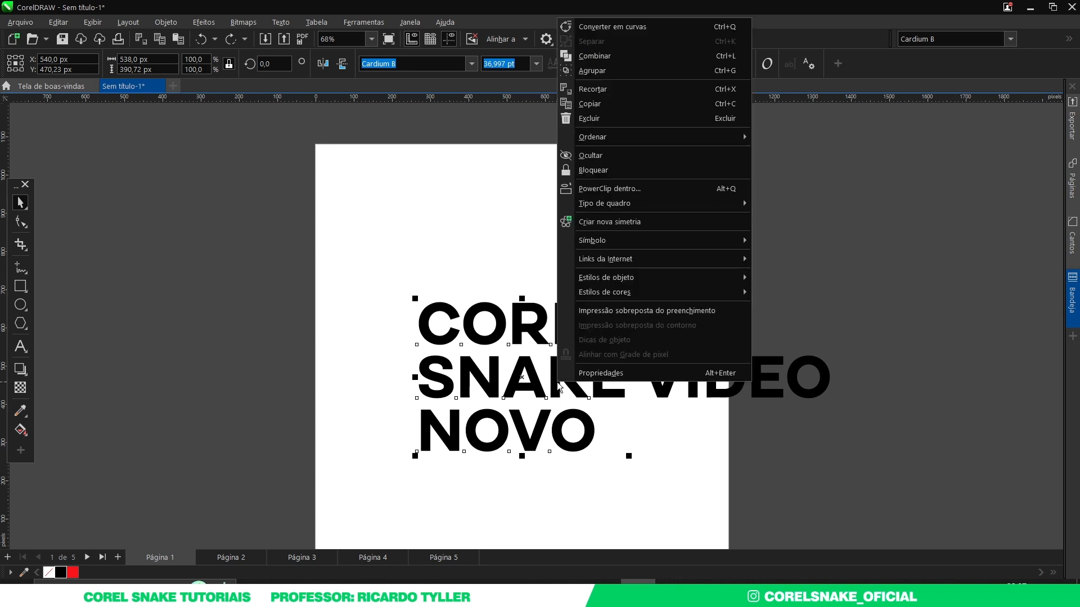
click(608, 58)
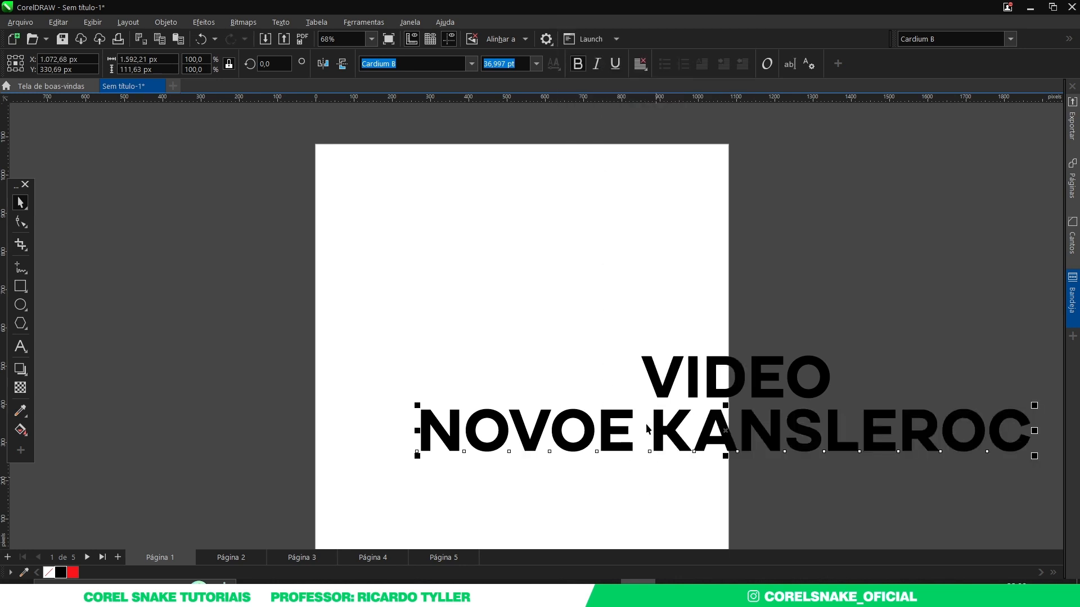
scroll(501, 363, down, 2)
scroll(647, 393, up, 2)
drag(635, 385, 550, 439)
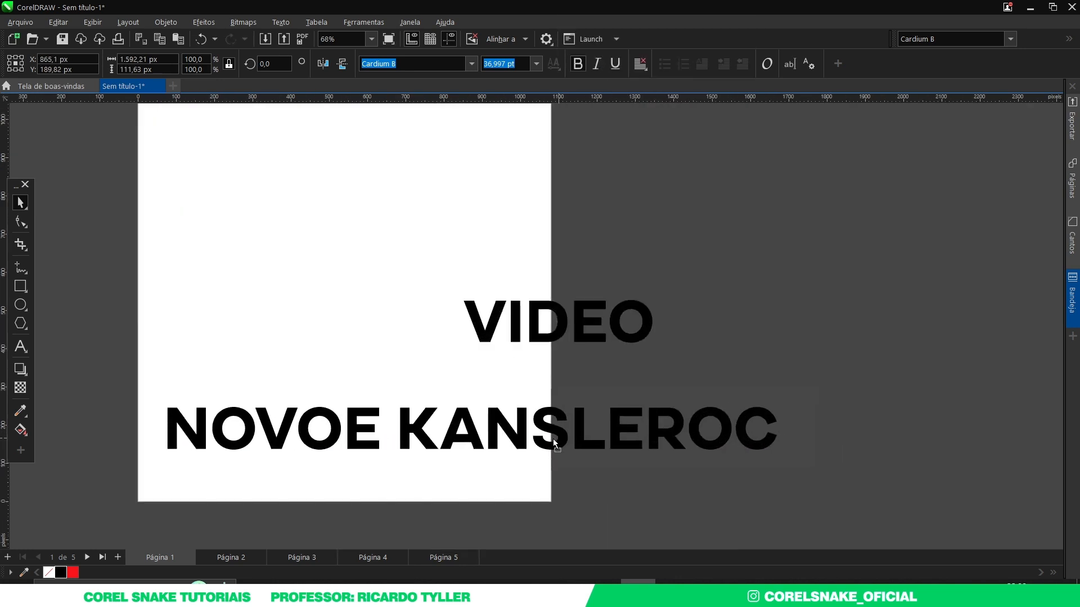
Step: Break the combined NOVOE KANSLEROC text apart into words
right_click(513, 431)
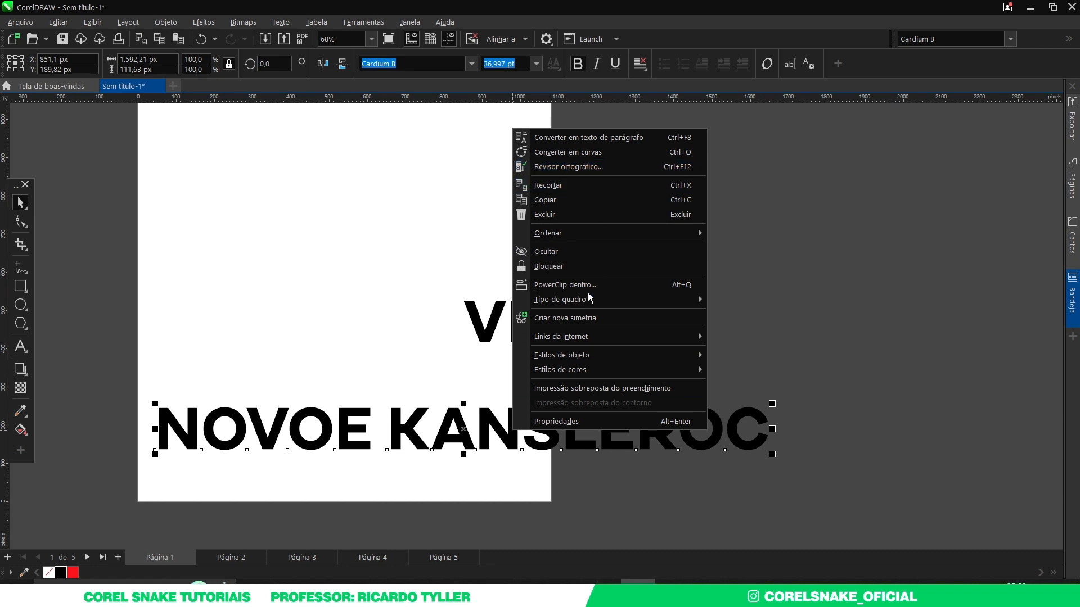
click(481, 441)
click(484, 431)
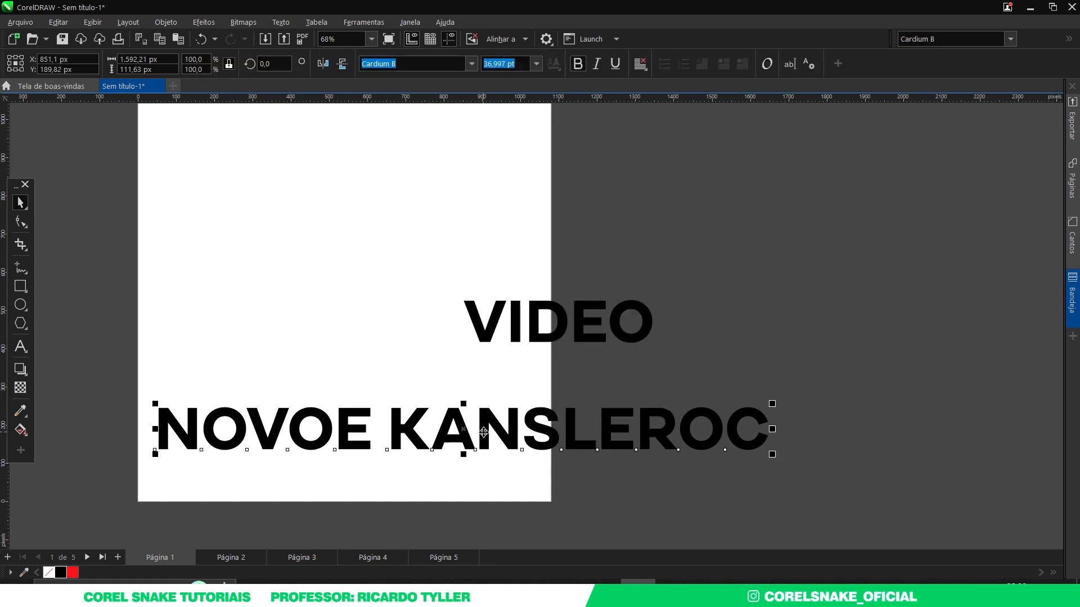
key(ctrl+k)
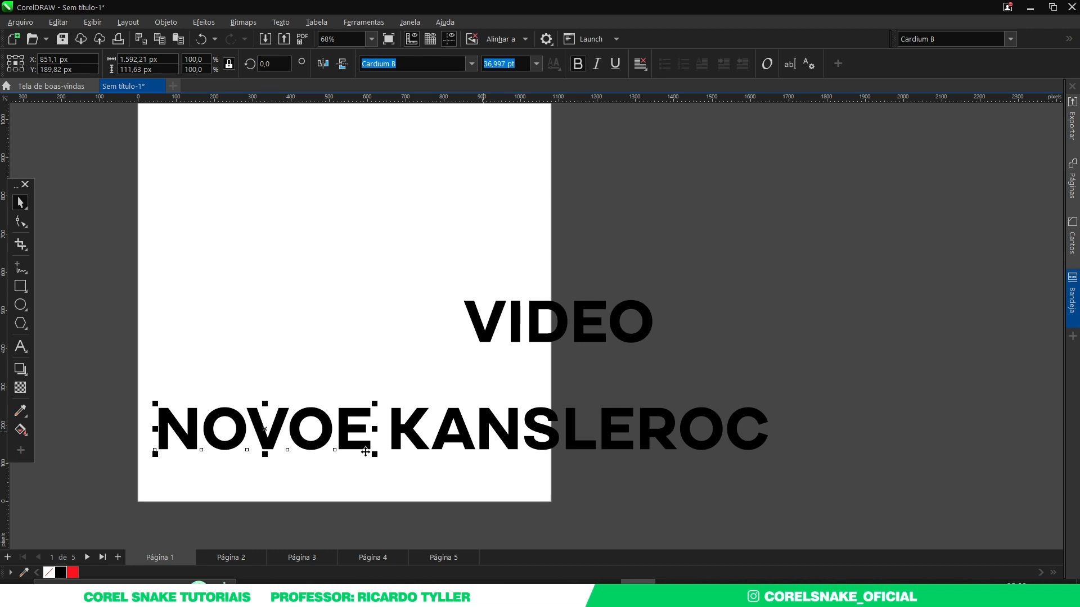
Step: On page 3, break the VIDEO AULA text apart into words and single letters
click(307, 558)
scroll(532, 449, down, 1)
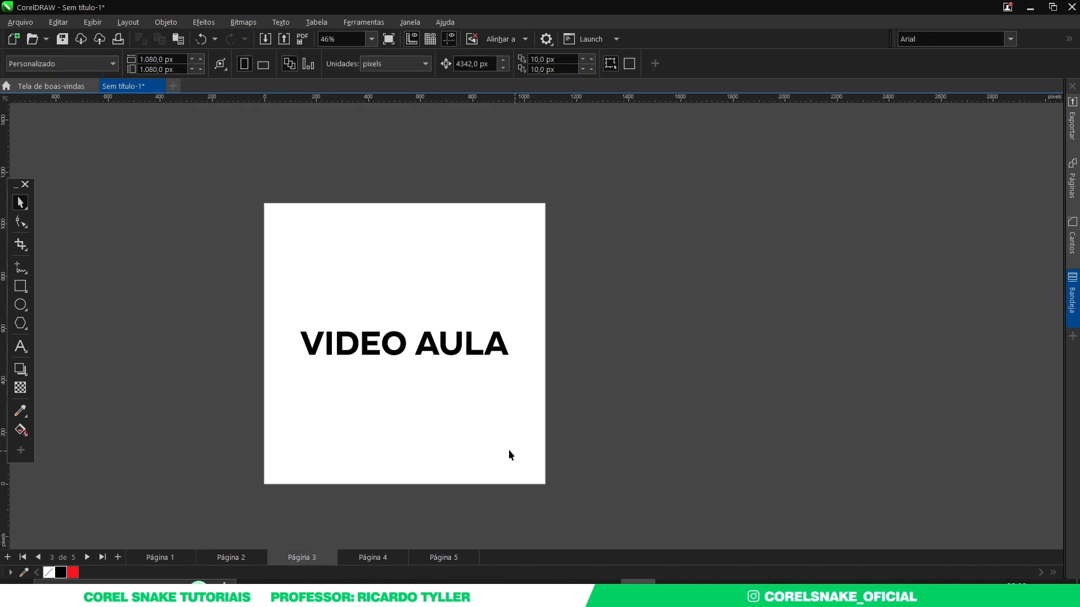
scroll(337, 298, up, 2)
click(401, 400)
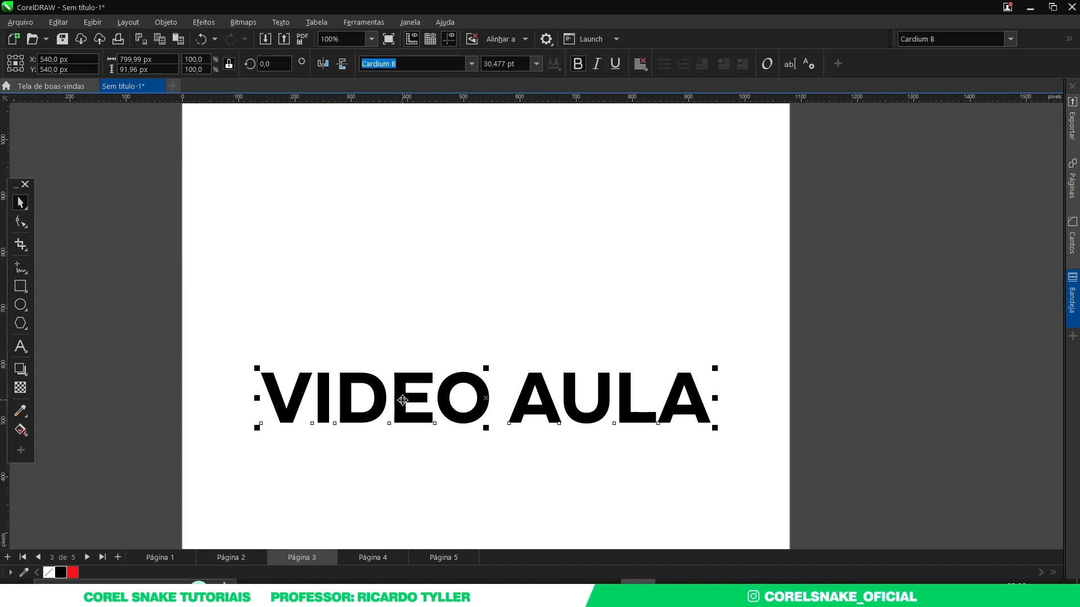
key(ctrl+k)
key(ctrl+k)
click(398, 415)
click(236, 339)
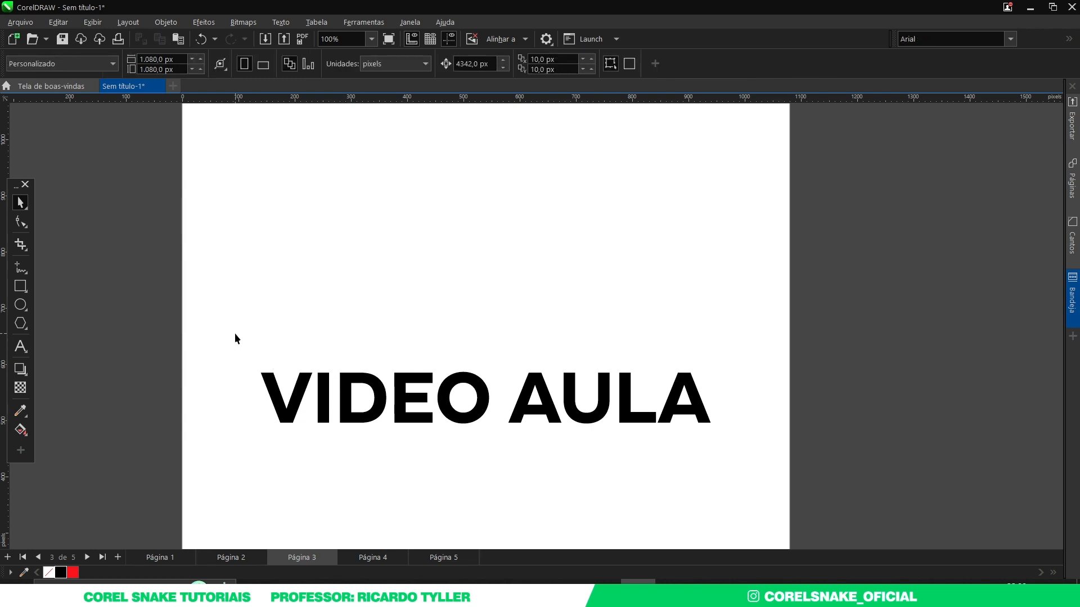
Step: Convert the letter D of VIDEO to curves
scroll(369, 396, up, 4)
click(369, 373)
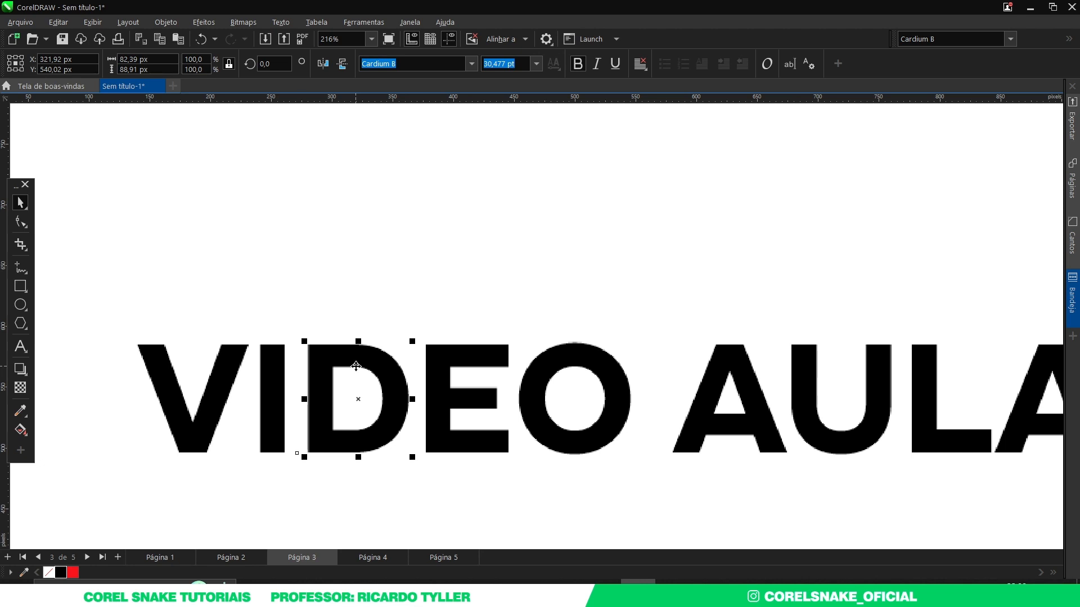
key(ctrl+q)
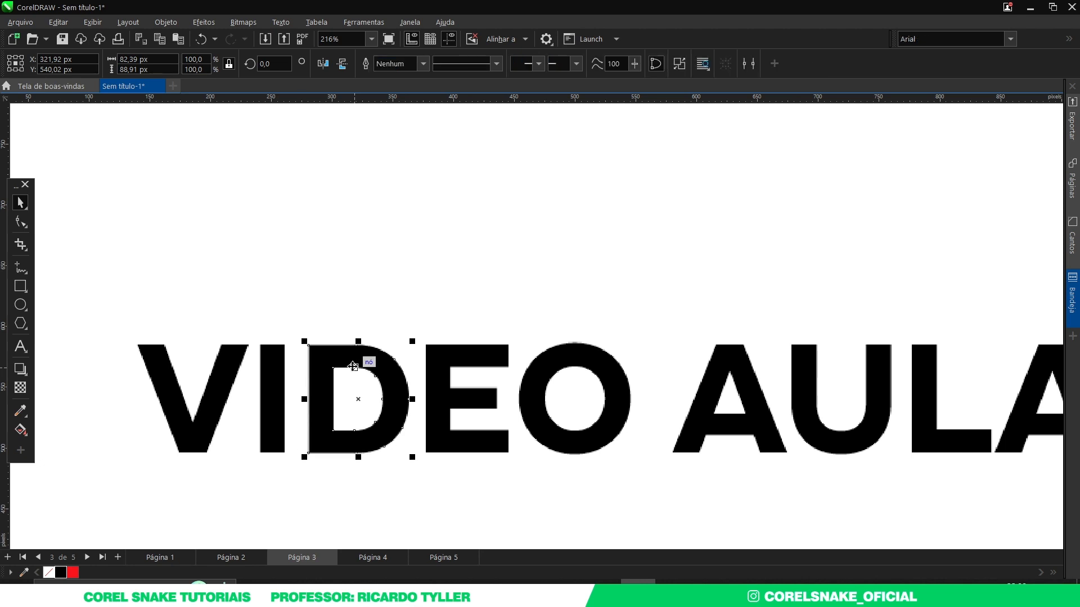
Step: Break the letter D of VIDEO apart into separate shapes and fill its inner shape red
key(ctrl+k)
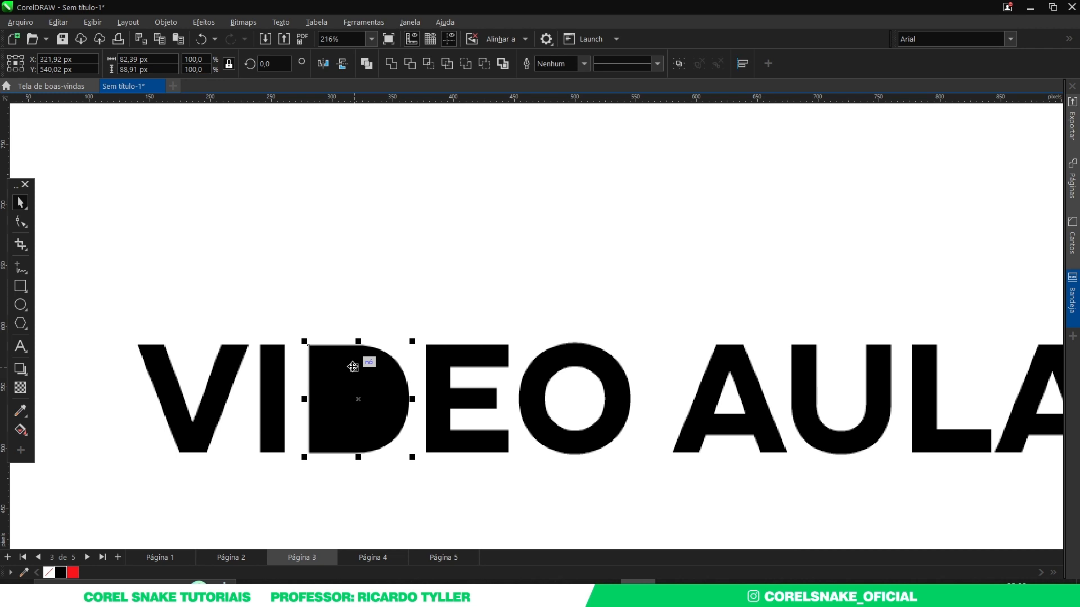
click(353, 491)
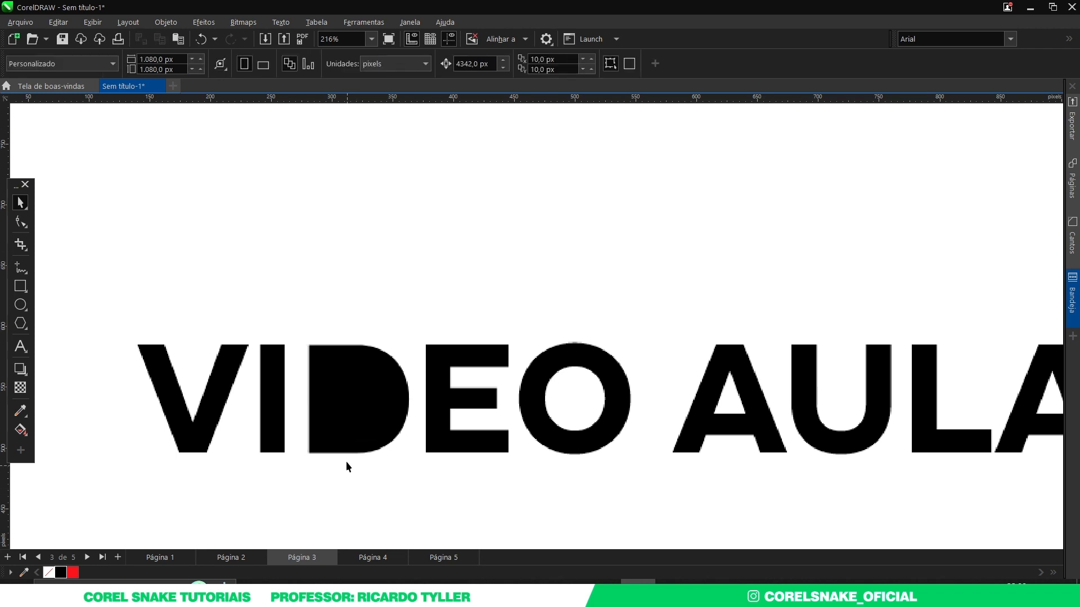
click(361, 374)
click(356, 380)
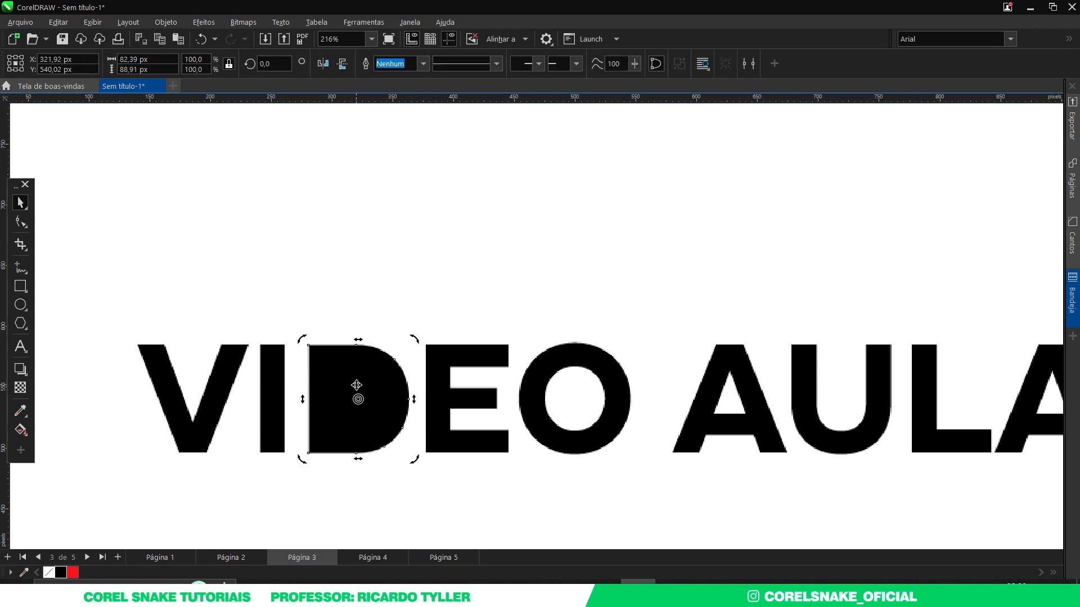
click(351, 388)
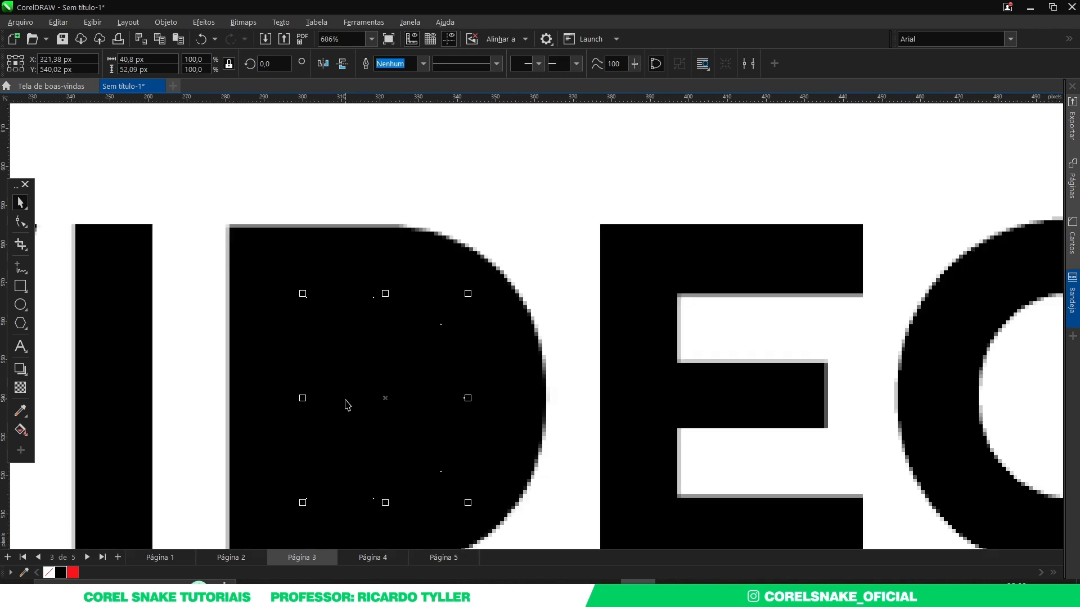
scroll(348, 404, up, 3)
click(74, 570)
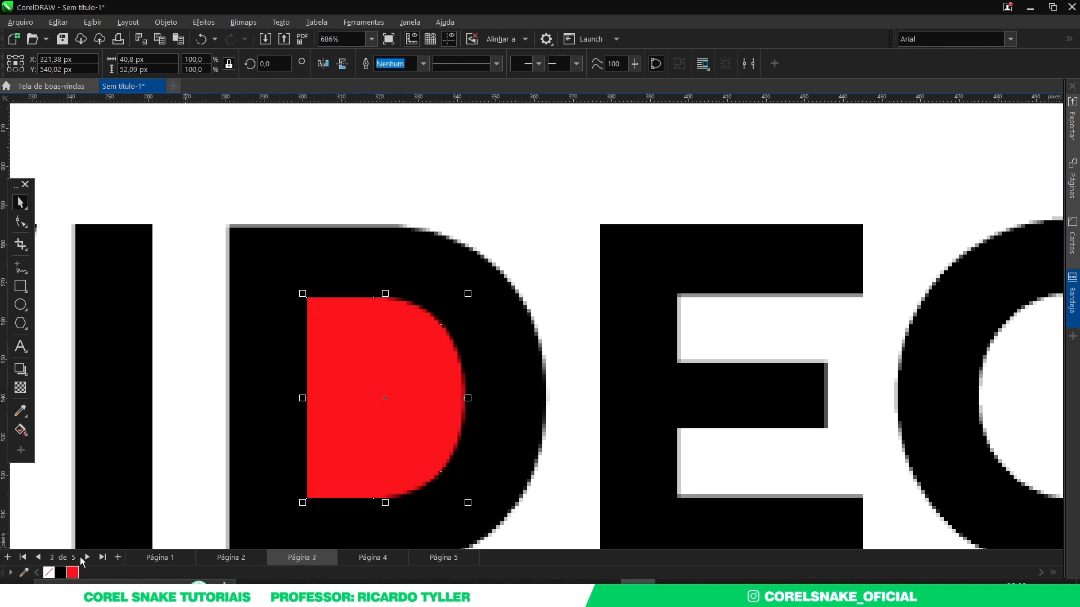
key(shift+F9)
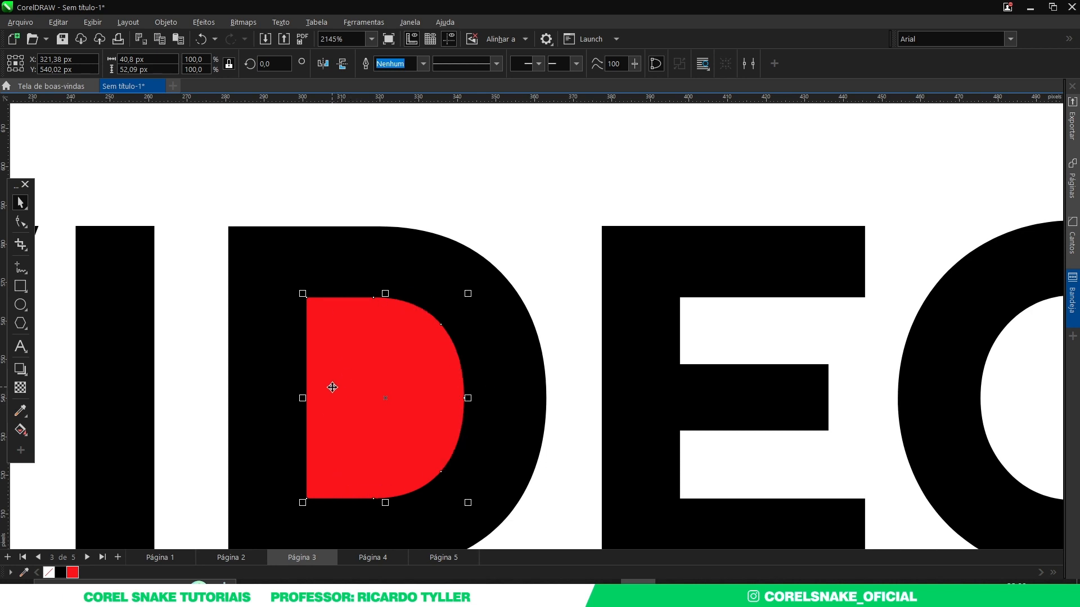
Step: Move the red inner shape out of the D to above the letters, and undo the move
scroll(333, 387, down, 2)
drag(335, 386, 432, 242)
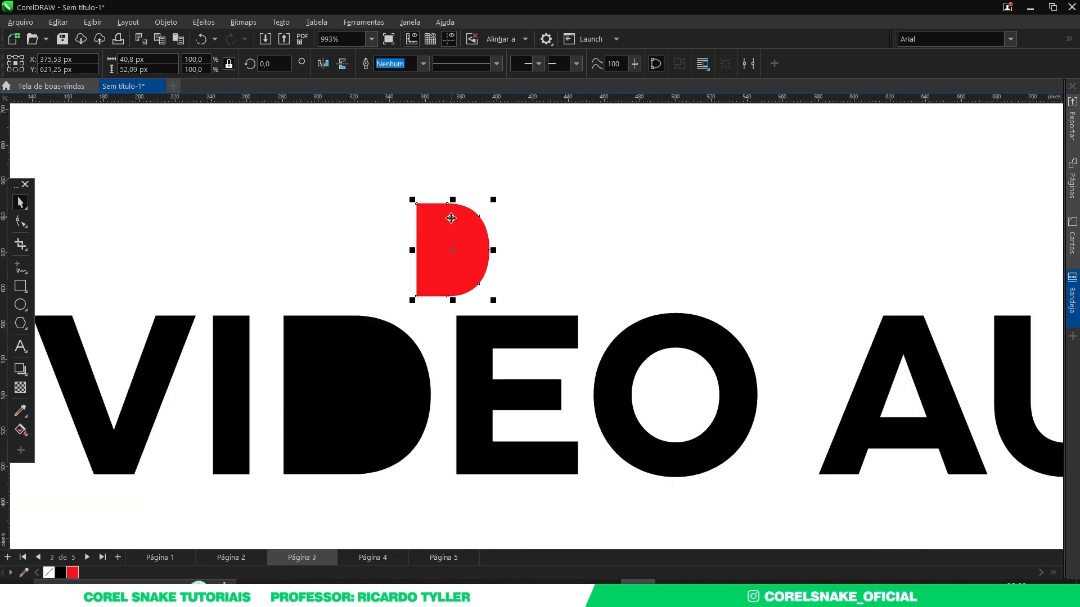
key(ctrl+z)
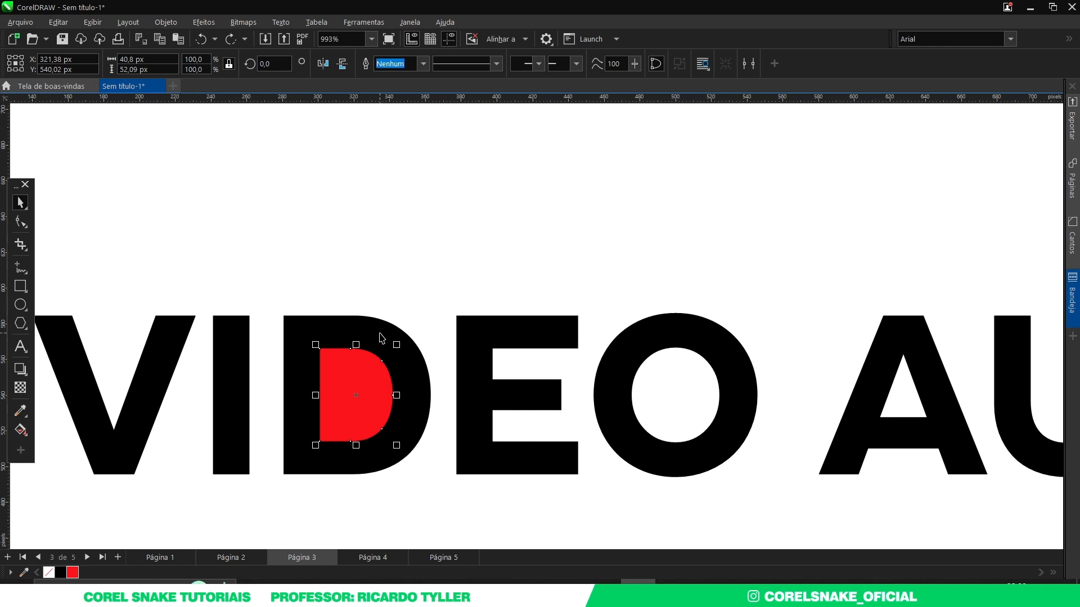
Step: Cut the red inner shape out of the black D with the Back Minus Front operation
shift+click(380, 334)
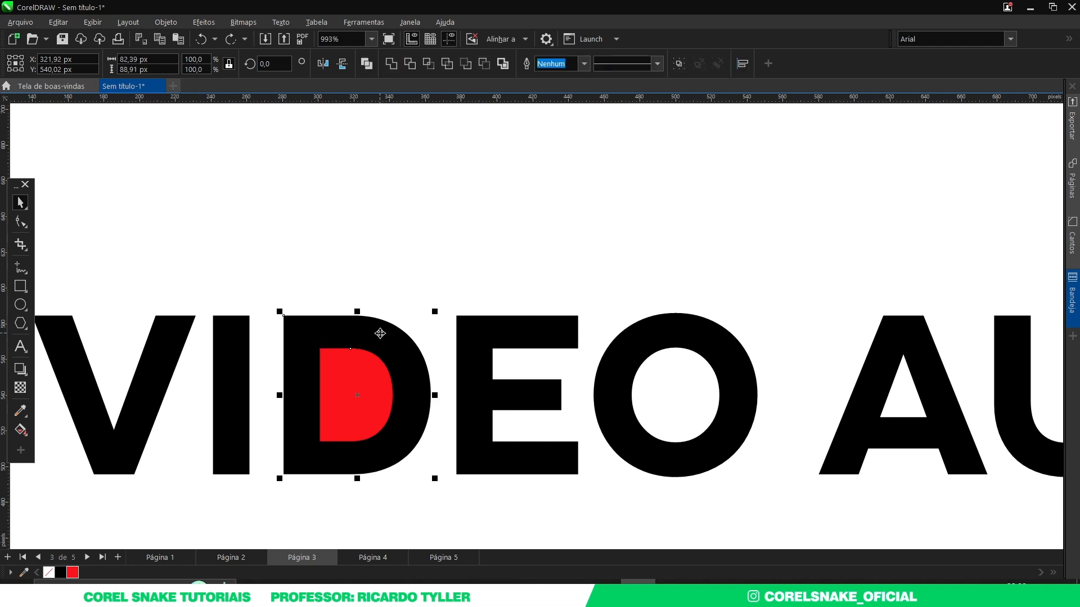
click(484, 64)
click(373, 363)
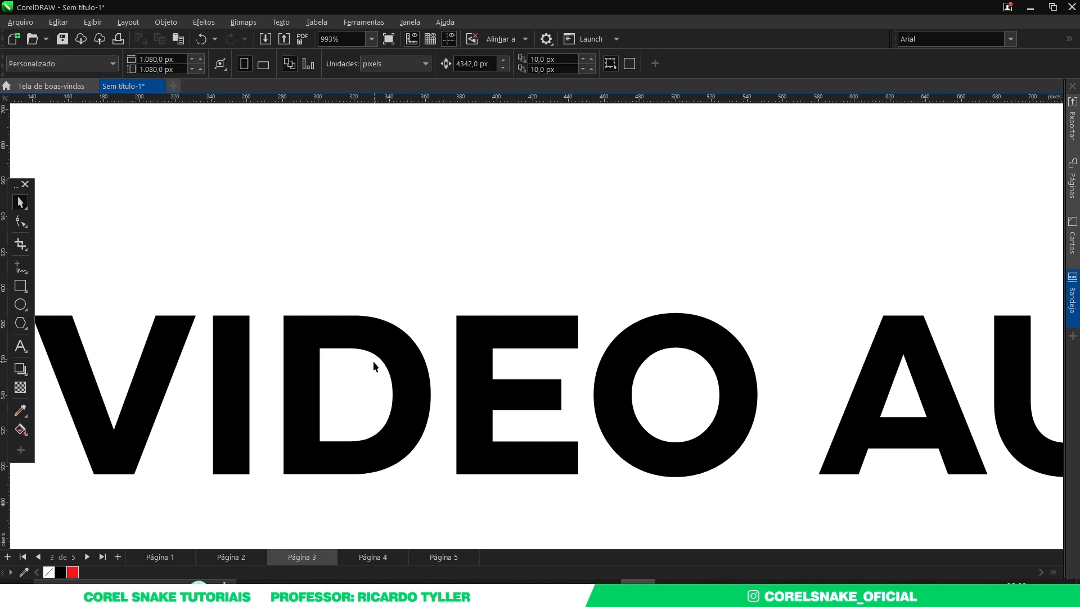
click(374, 344)
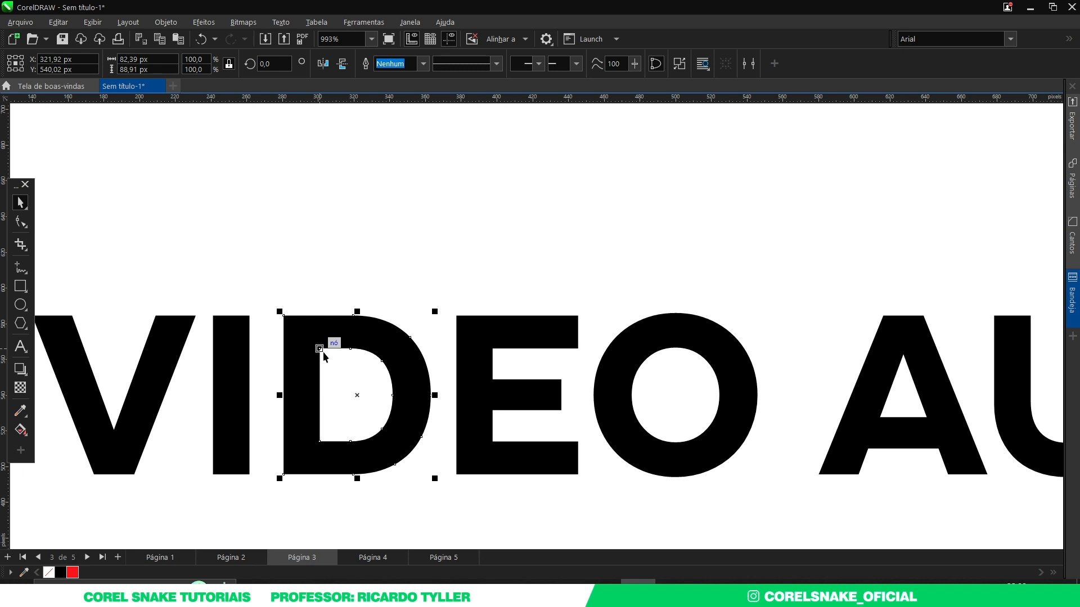
Step: Convert the letter O of VIDEO to curves and inspect its inner and outer nodes
scroll(323, 352, down, 2)
scroll(487, 353, up, 2)
click(535, 343)
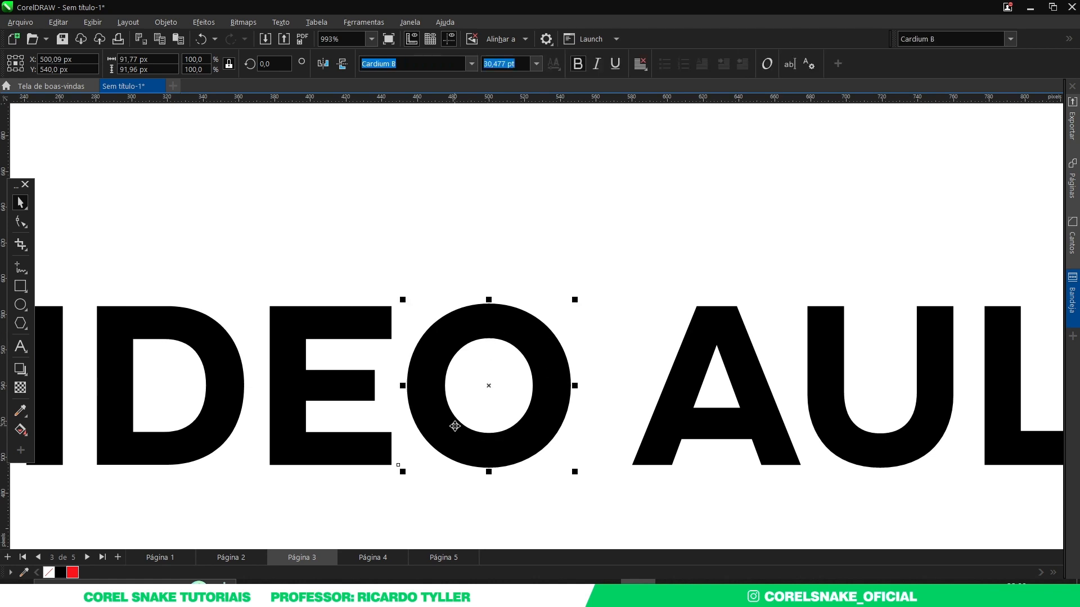
key(ctrl+q)
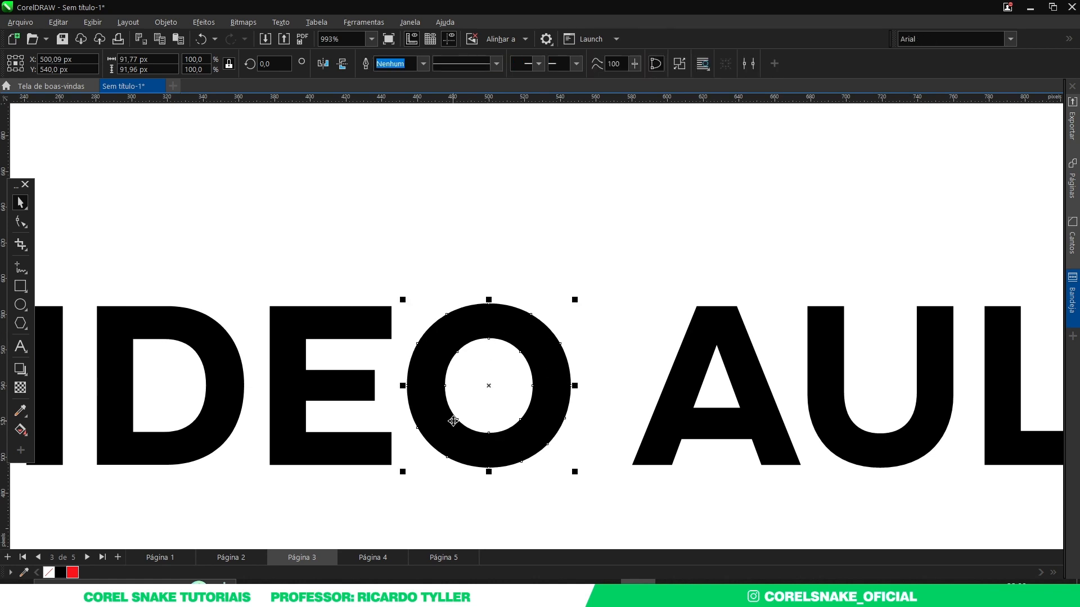
double_click(453, 421)
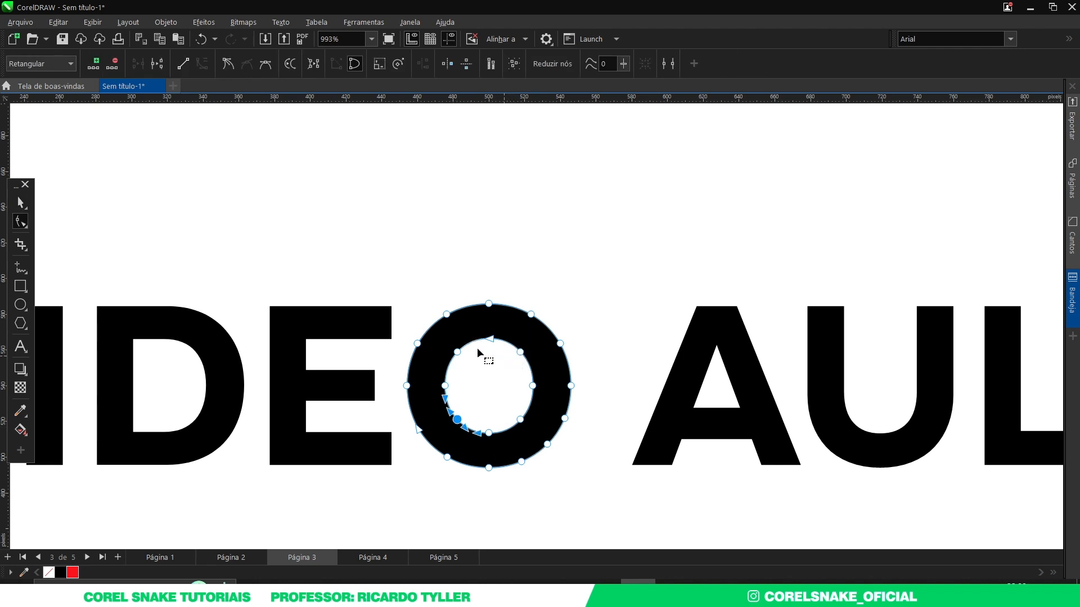
click(519, 351)
click(434, 357)
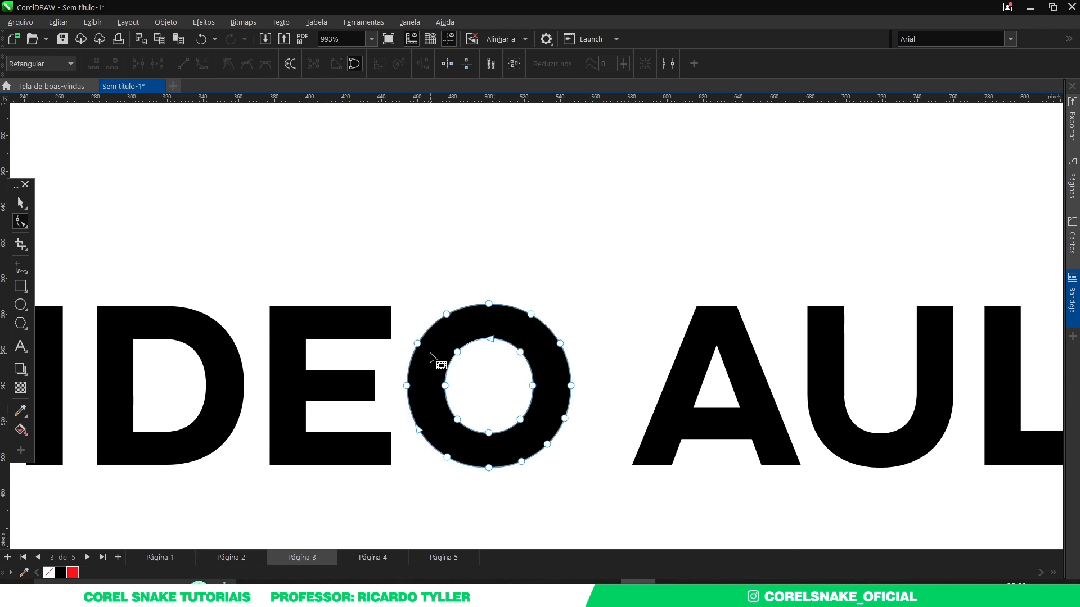
Step: Break the curved letter O apart into its inner and outer circles
key(ctrl+k)
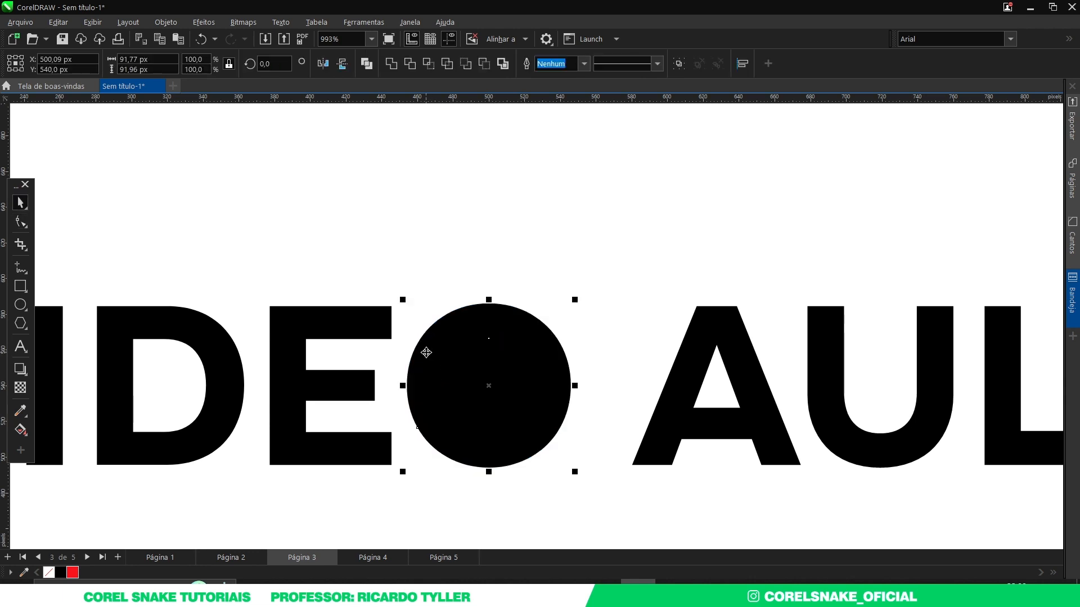
click(536, 300)
click(501, 341)
click(495, 346)
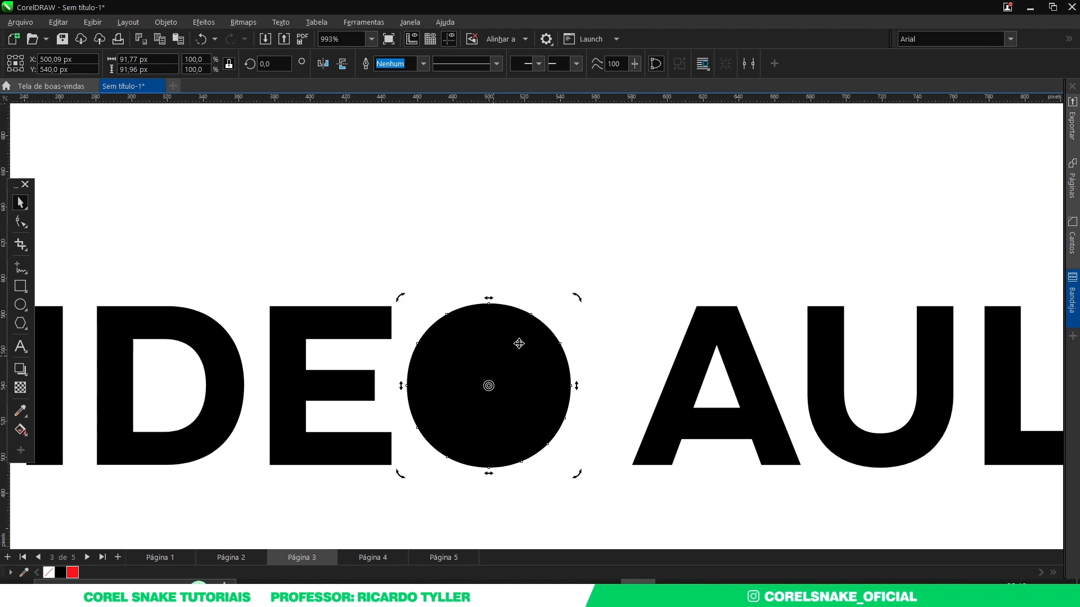
scroll(558, 355, down, 1)
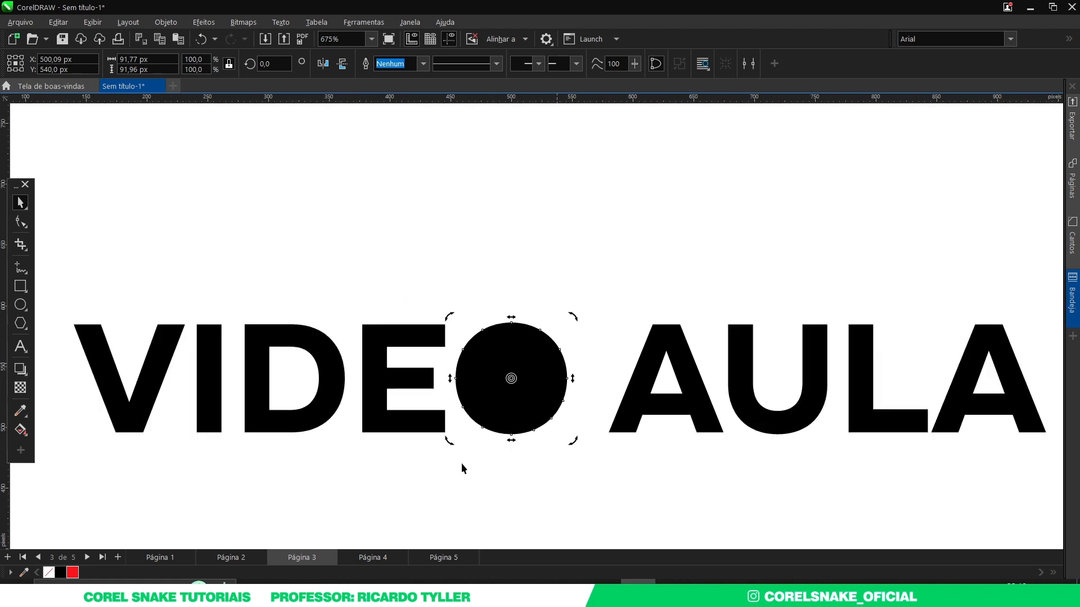
Step: Go to page 5 with the black circle inside the red circle
click(375, 557)
key(shift+F4)
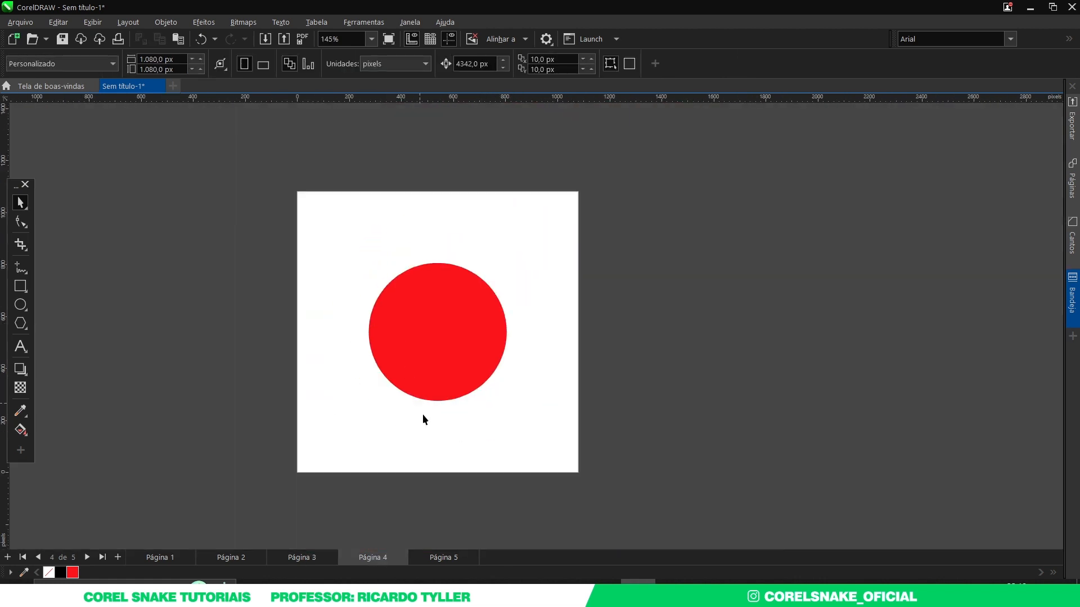
click(436, 557)
scroll(433, 301, up, 2)
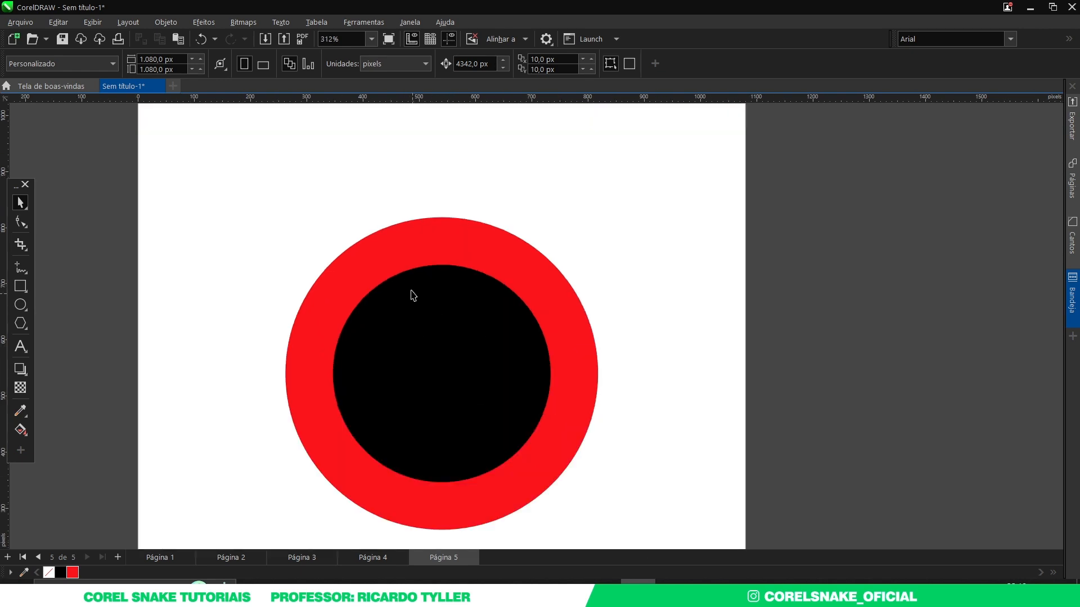
Step: Move the black circle sideways off the red circle's center and undo the move
click(400, 321)
drag(399, 321, 514, 320)
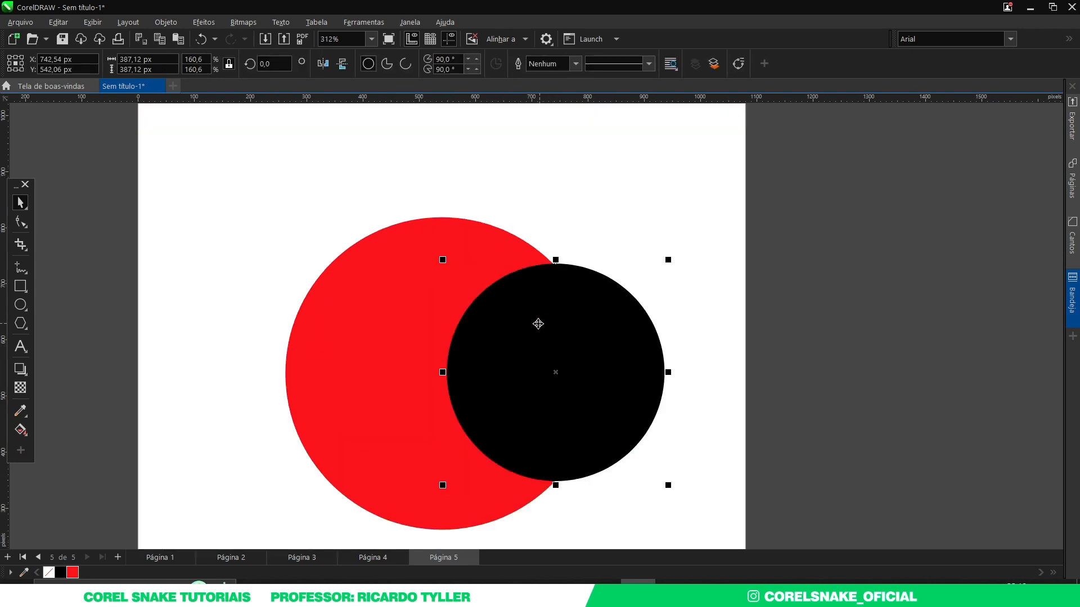
key(ctrl+z)
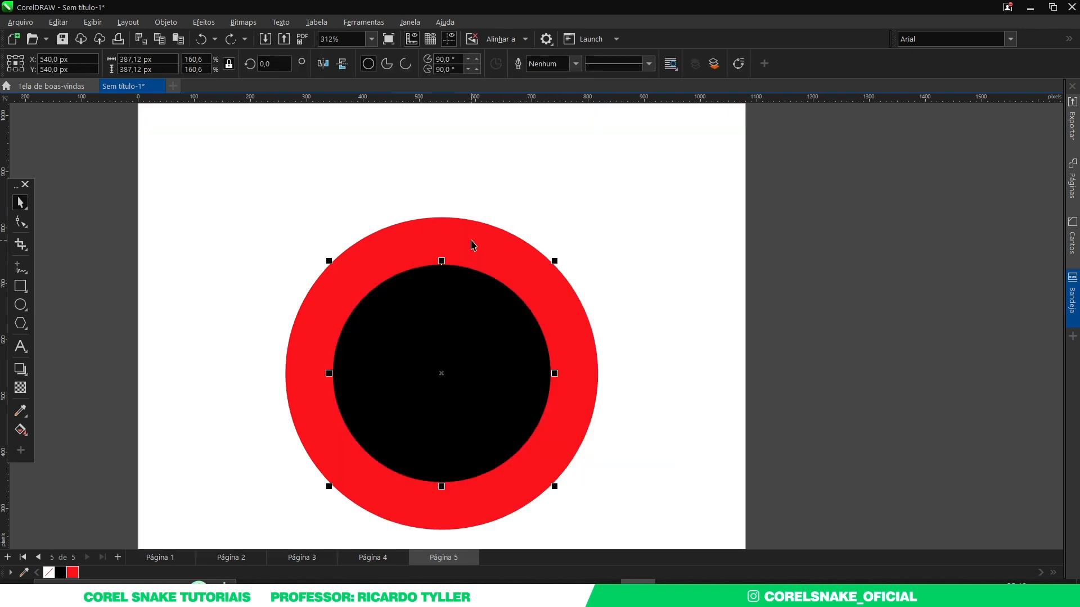
Step: Cut the black circle out of the red circle with Back Minus Front
shift+click(473, 241)
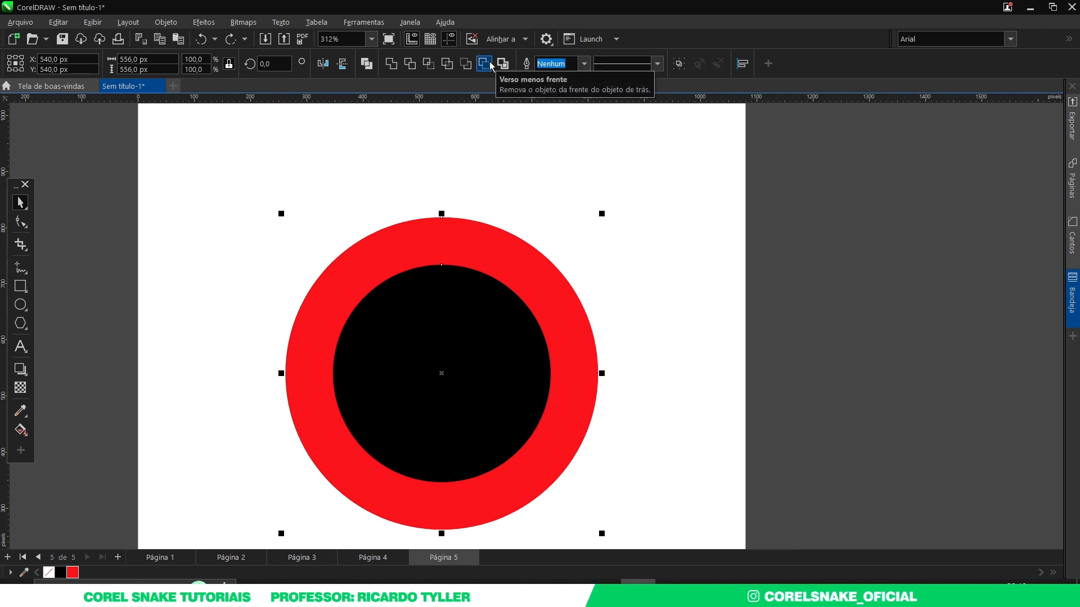
click(484, 64)
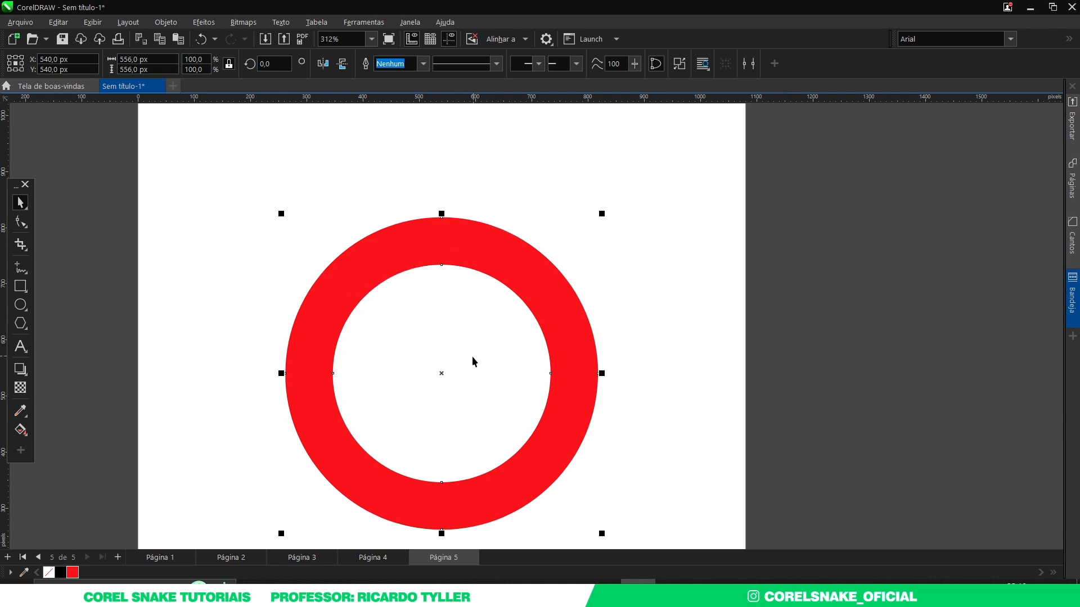
Step: Break the red ring apart into two circles and fill the inner one black
key(ctrl+z)
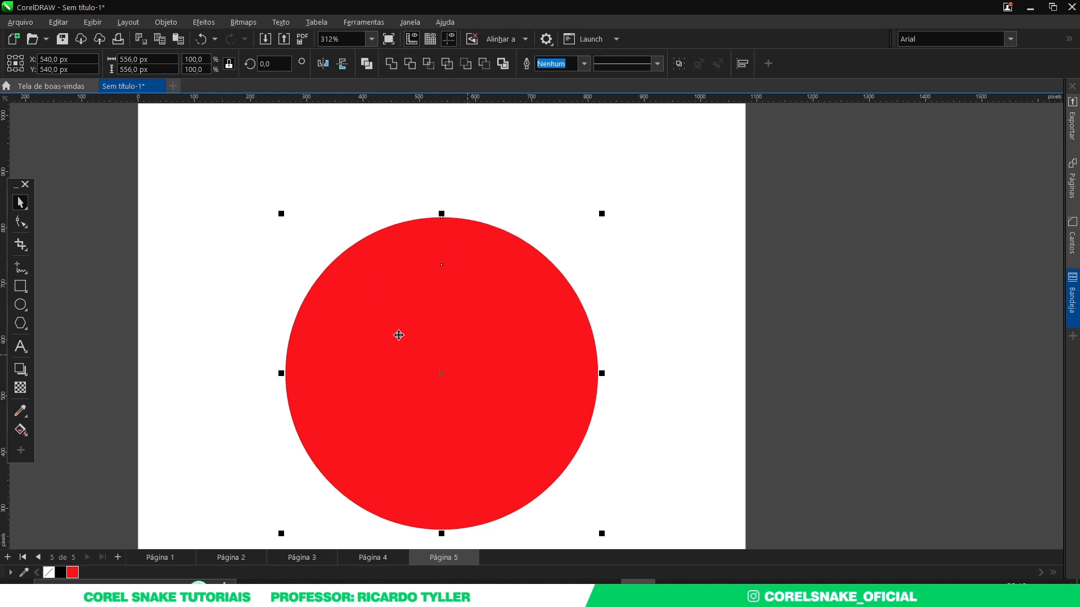
click(451, 336)
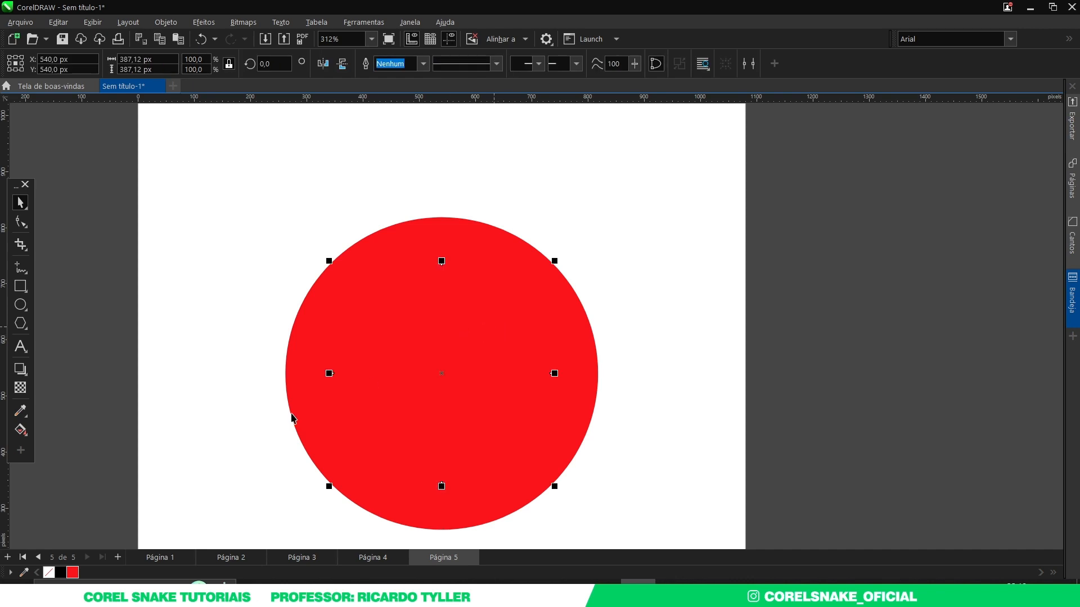
click(60, 572)
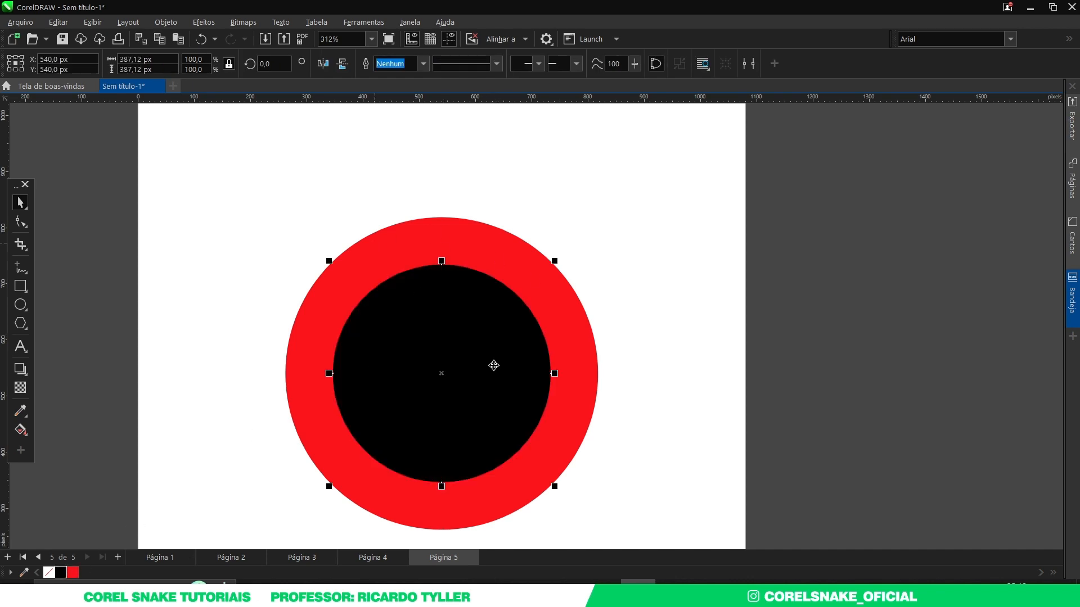
Step: Pull the separated black circle out of the red one and undo the move
drag(499, 344, 691, 344)
key(ctrl+z)
Step: Examine the nodes of the outer red circle and the inner black circle with the Shape tool
click(513, 259)
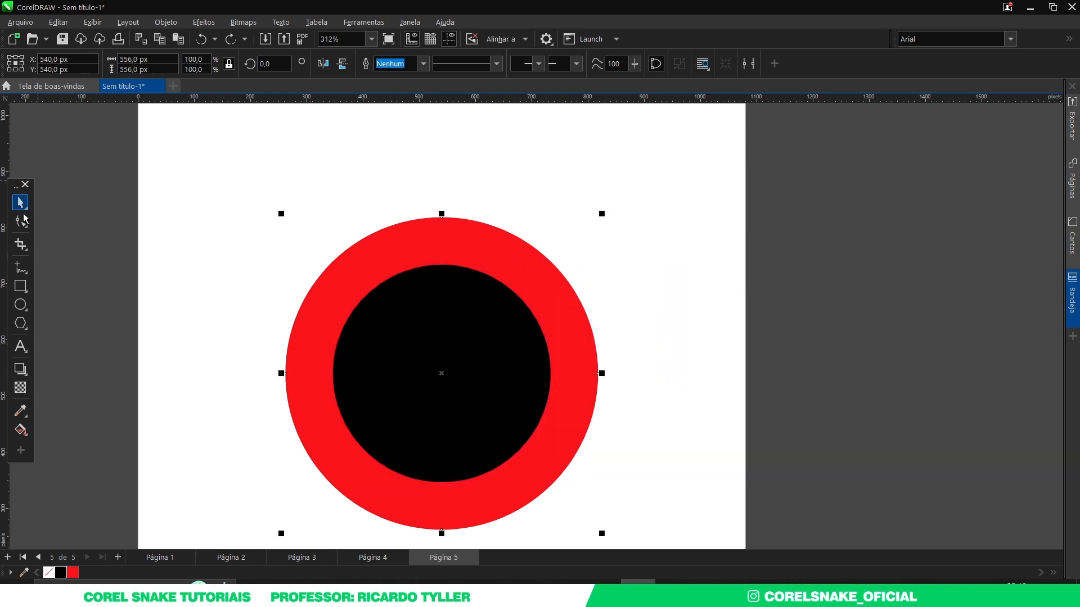
click(20, 222)
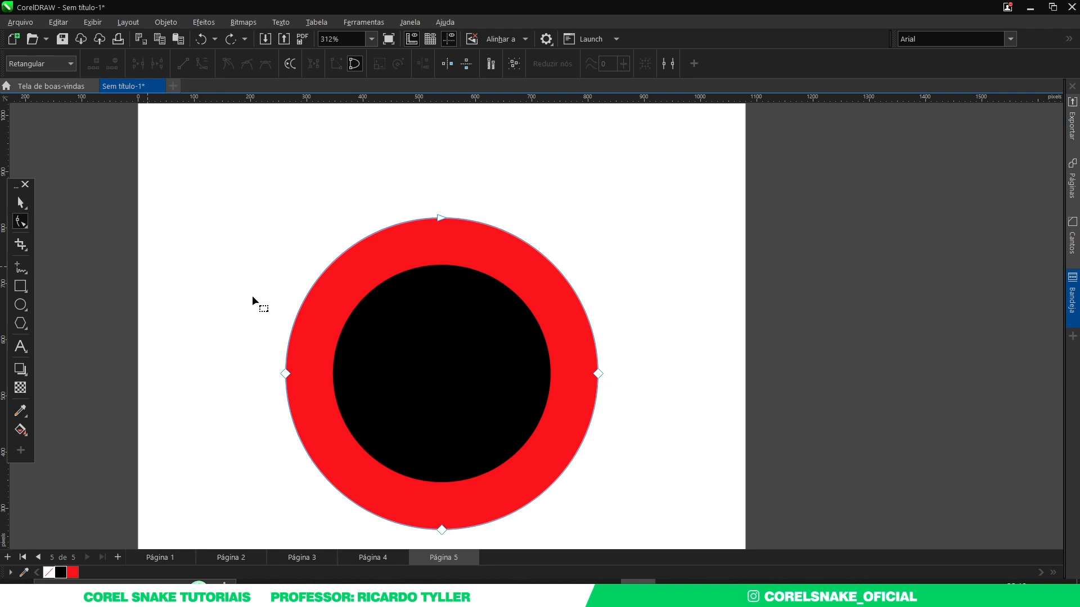
click(376, 338)
click(20, 203)
scroll(446, 267, down, 2)
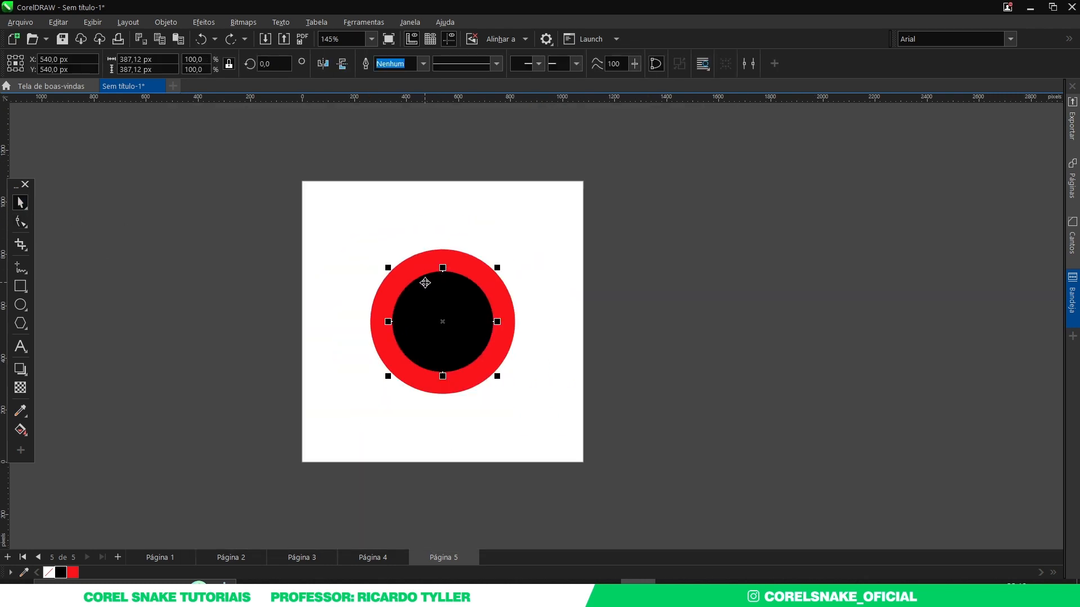
Step: On page 4, add a short drop shadow cast upward from the red circle's bottom edge, at an angle of about 93°
click(372, 554)
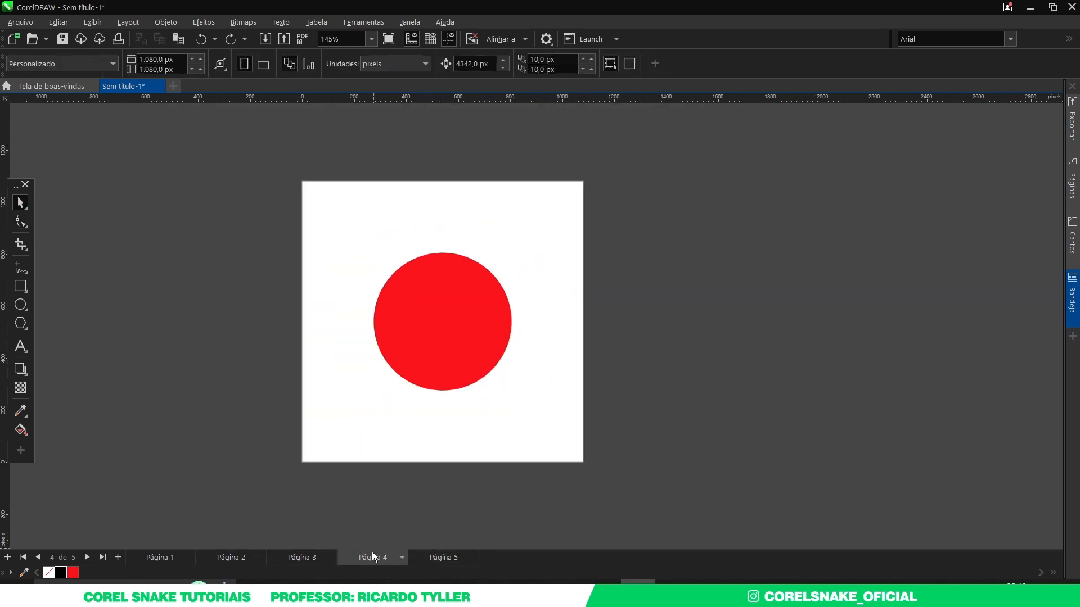
scroll(448, 346, up, 1)
click(445, 307)
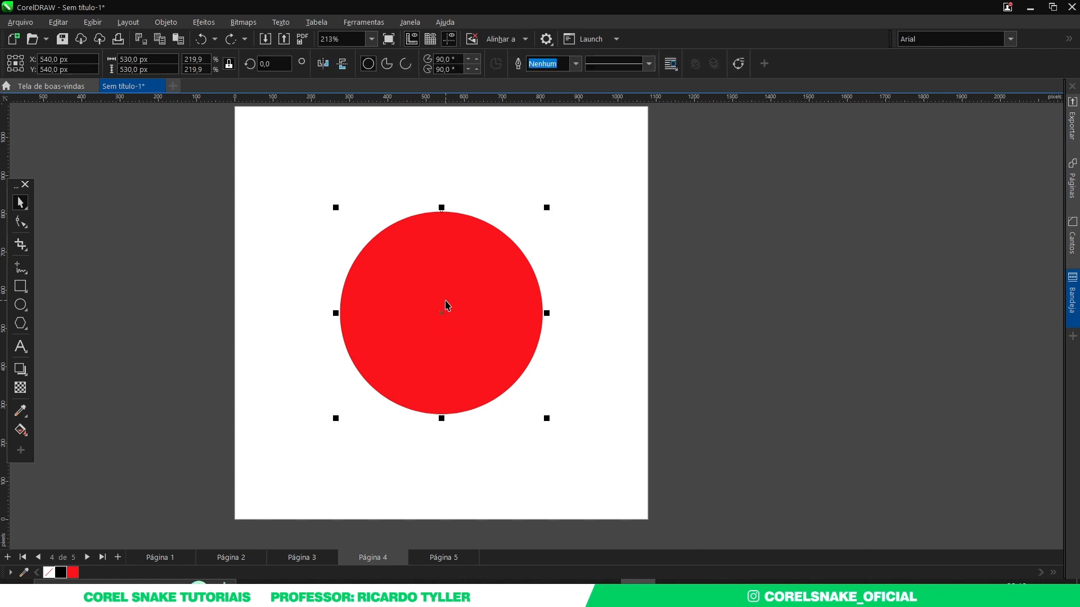
scroll(445, 306, up, 1)
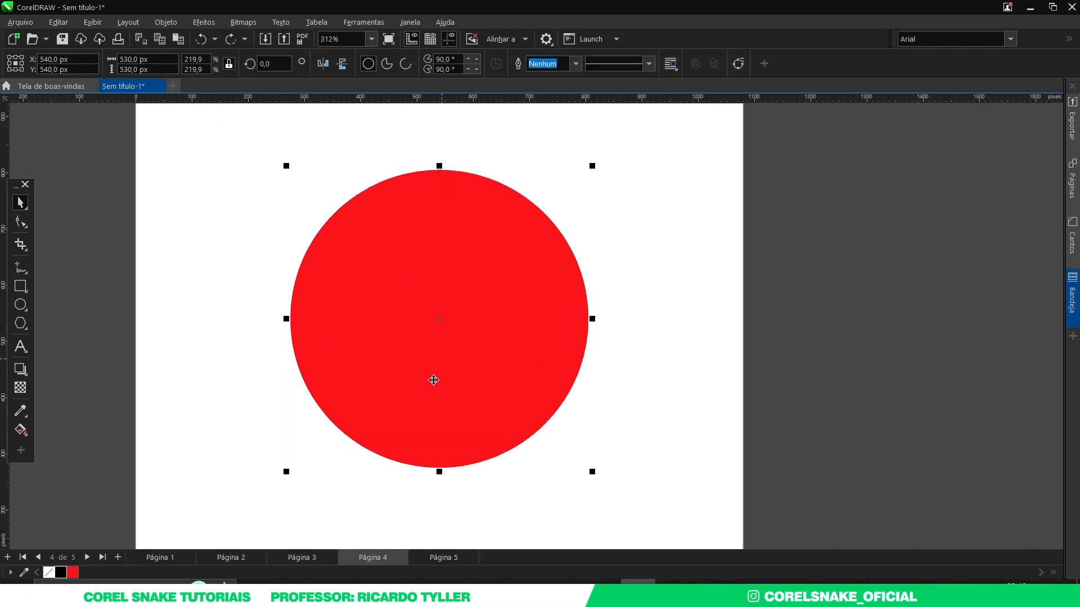
click(21, 369)
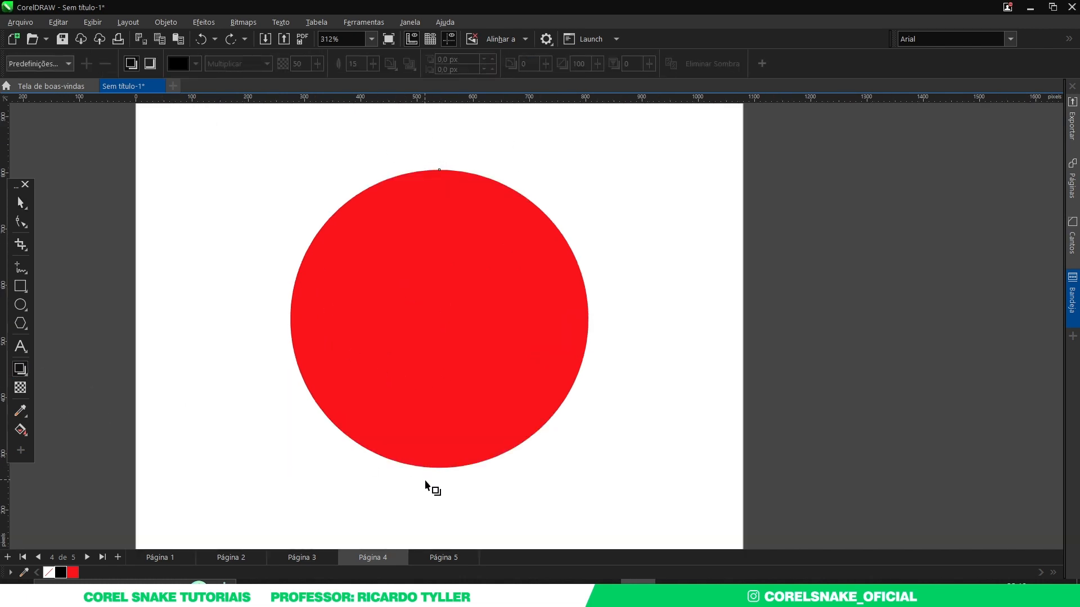
drag(434, 467, 439, 444)
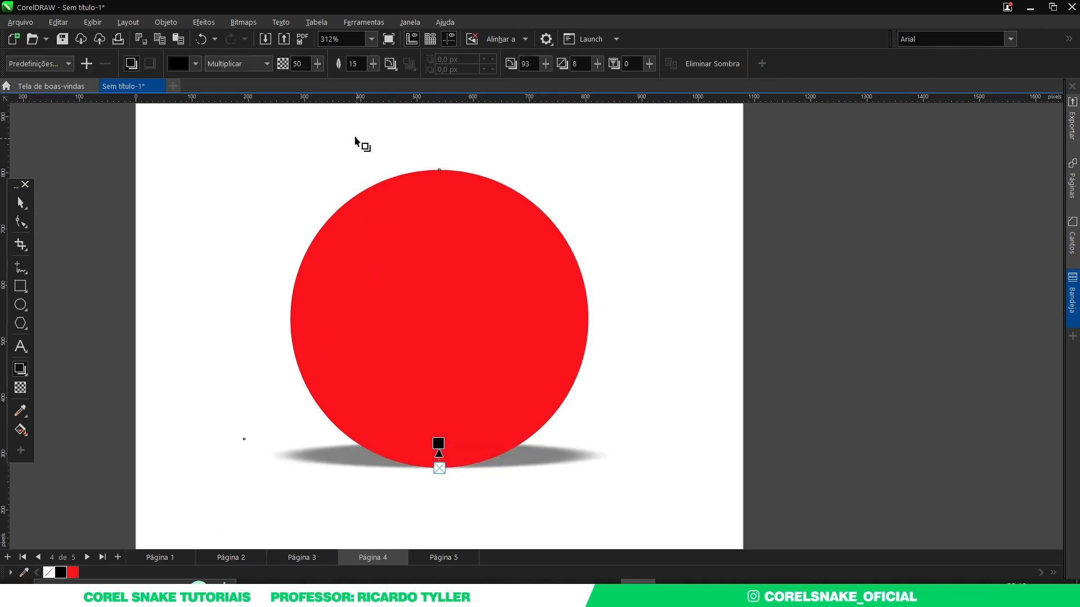
Step: Set the drop shadow's opacity to 97 and its feathering to 35
drag(318, 64, 341, 110)
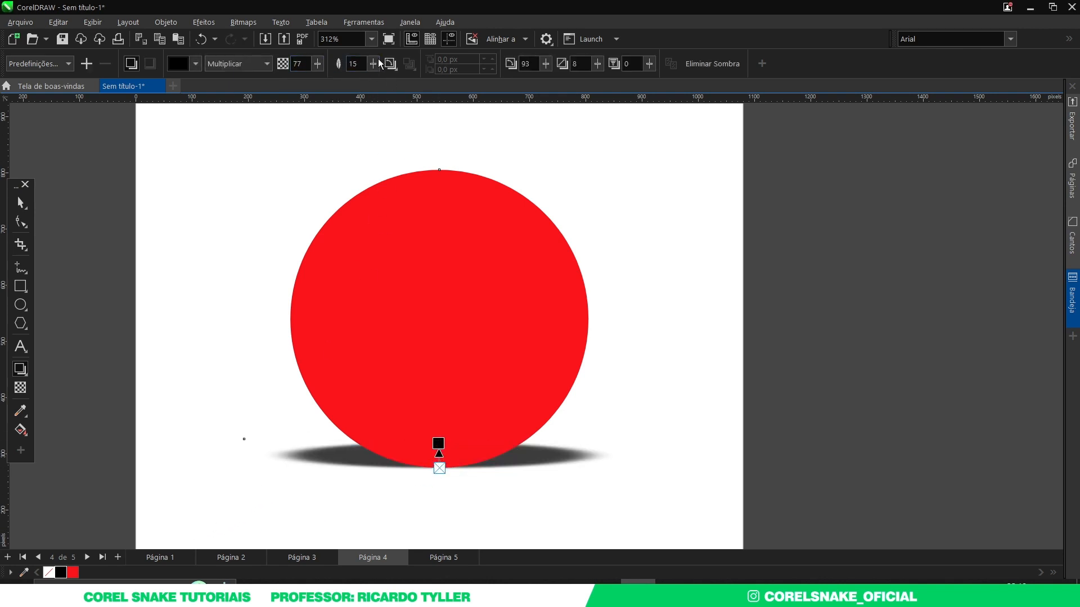
drag(319, 63, 383, 79)
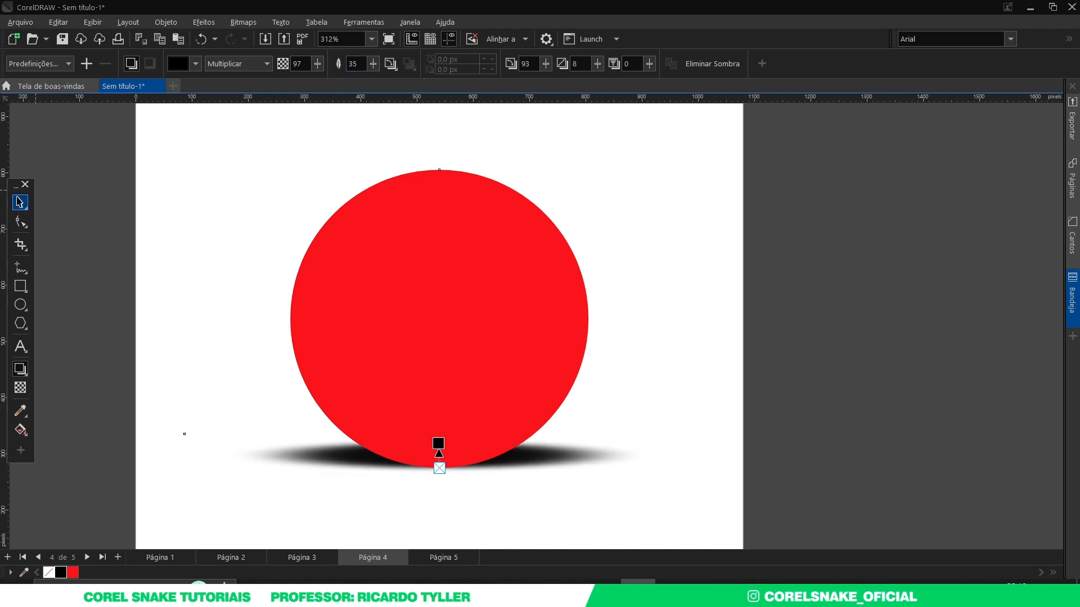
click(20, 202)
Step: Break the drop shadow apart from the red circle
scroll(521, 364, down, 2)
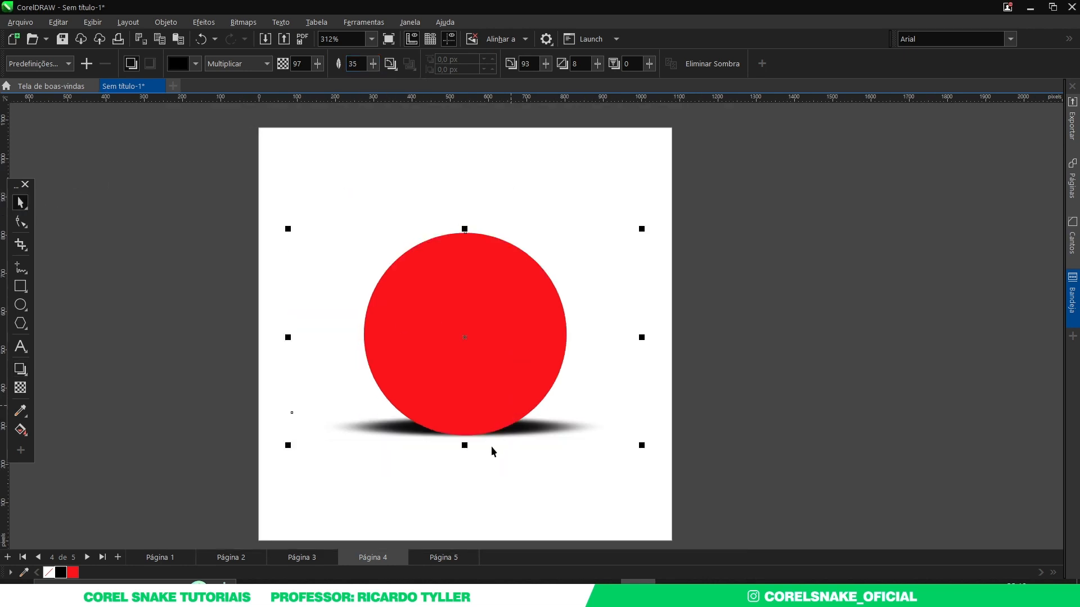
right_click(506, 417)
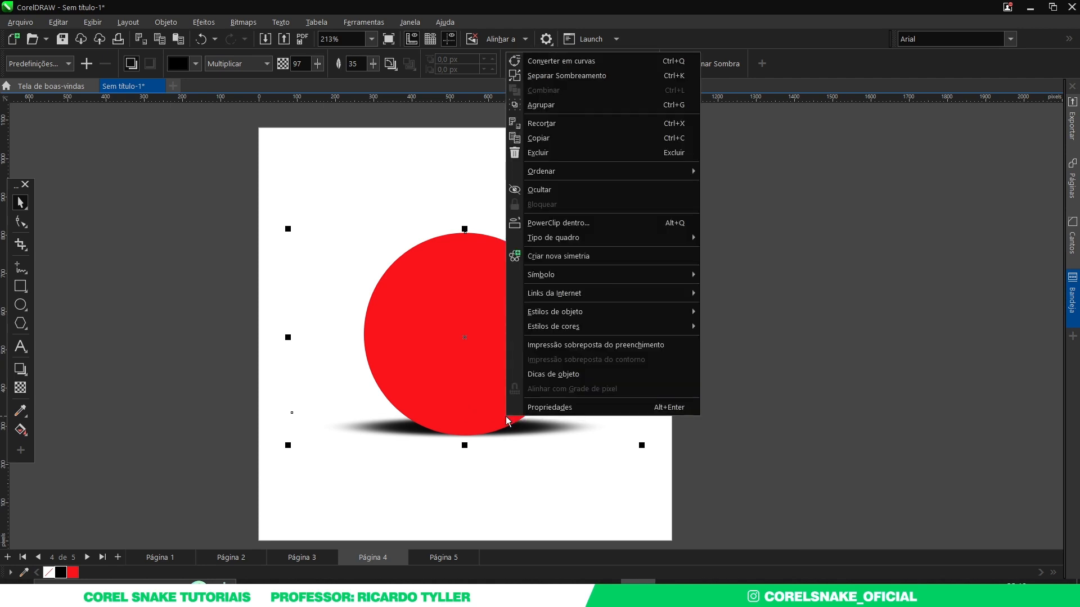
click(494, 414)
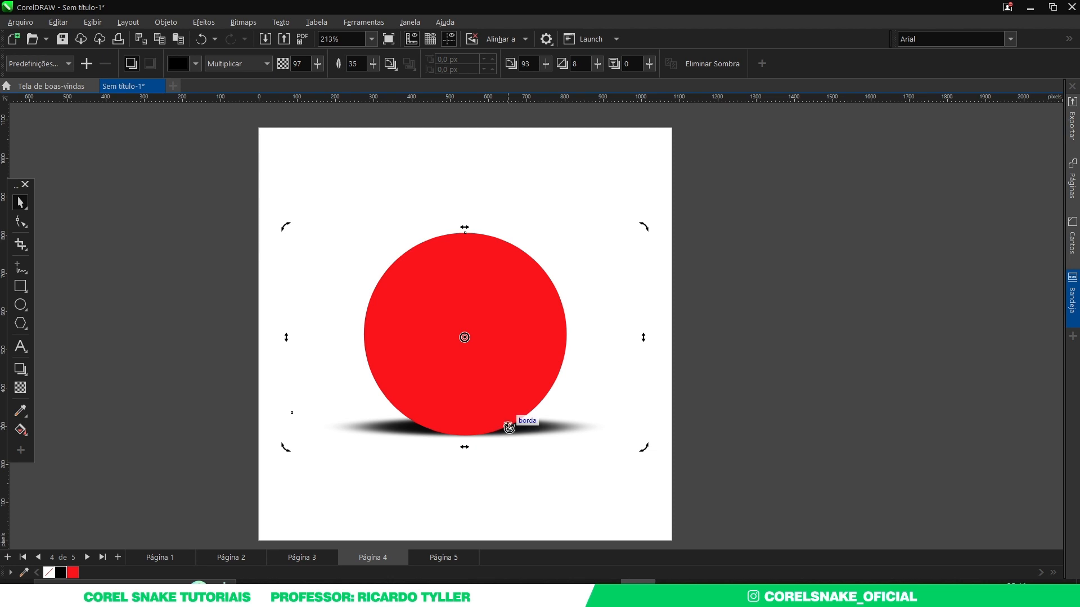
key(ctrl+k)
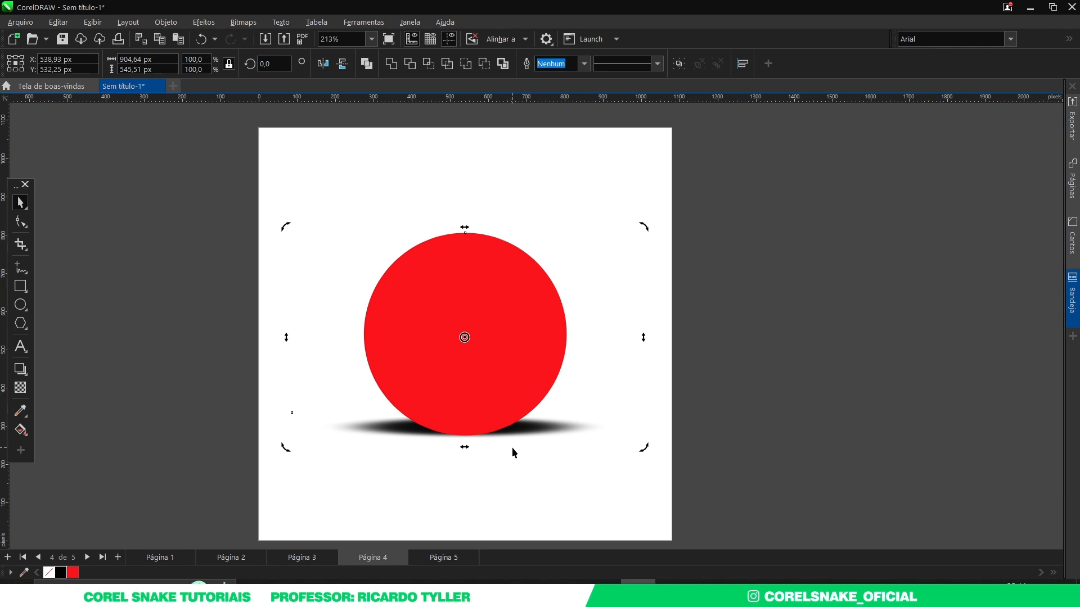
Step: Move the separated shadow slightly below the red circle, to about X 566 px, Y 210 px
click(436, 467)
click(387, 431)
drag(387, 432, 388, 475)
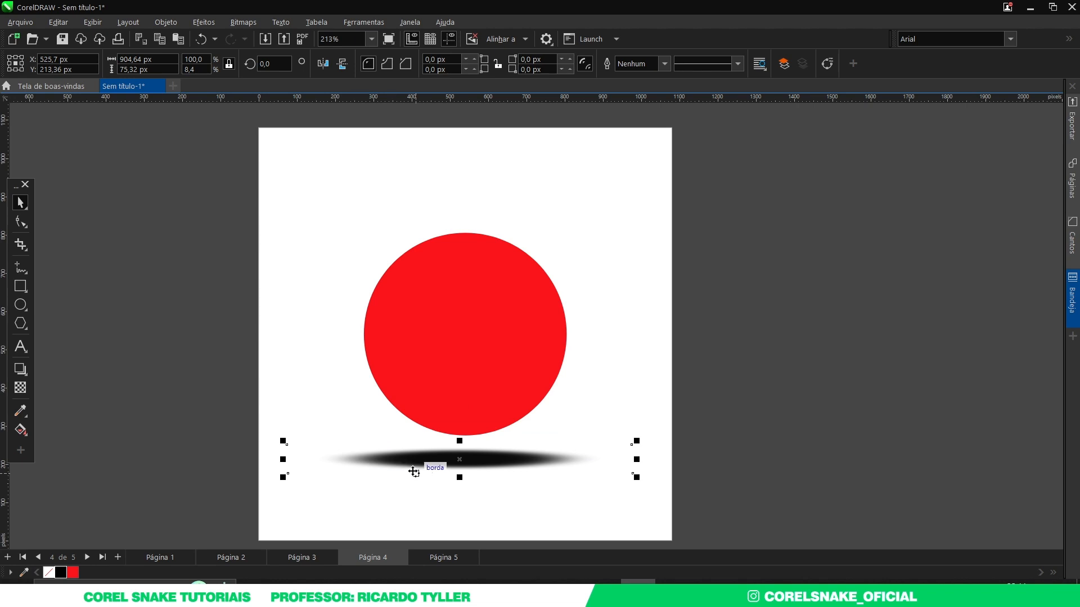
drag(457, 464, 484, 460)
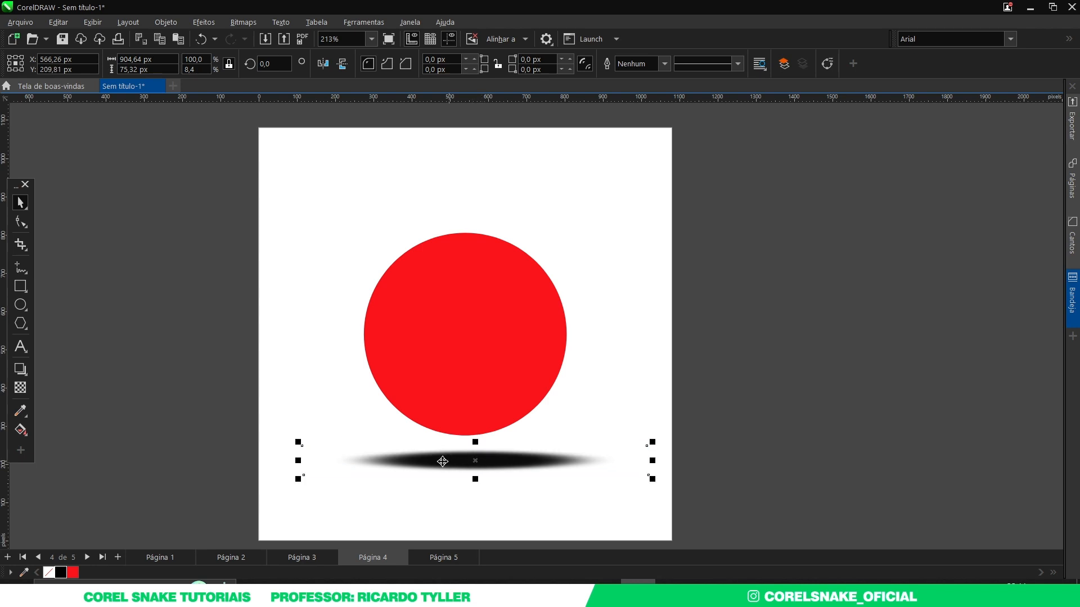
Step: Move the separated shadow up until it is centred on the circle's bottom edge, at X 540 px, Y 275 px
click(20, 369)
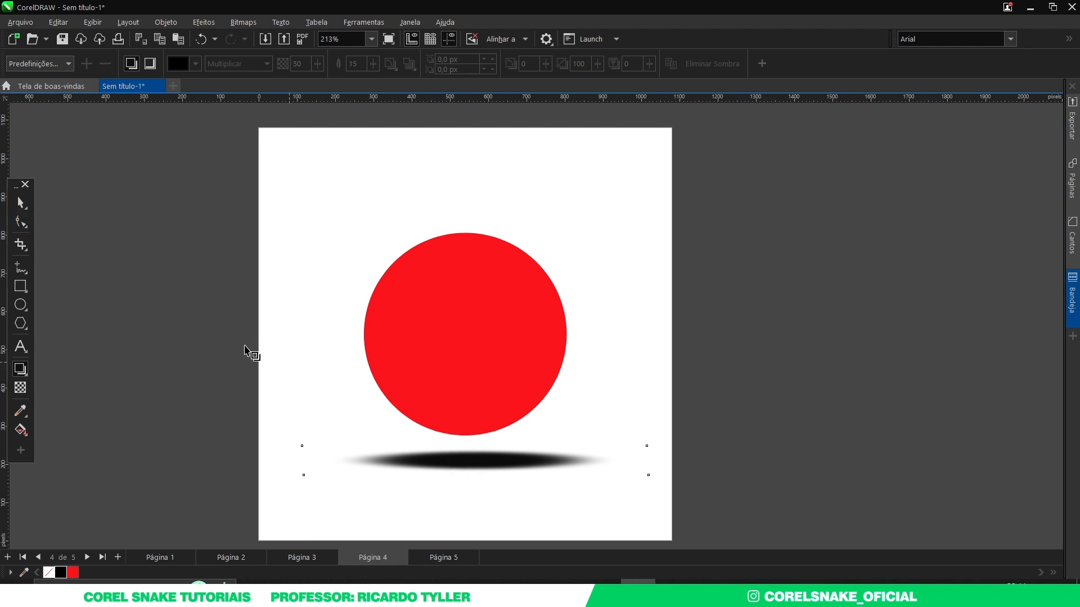
click(21, 202)
click(498, 458)
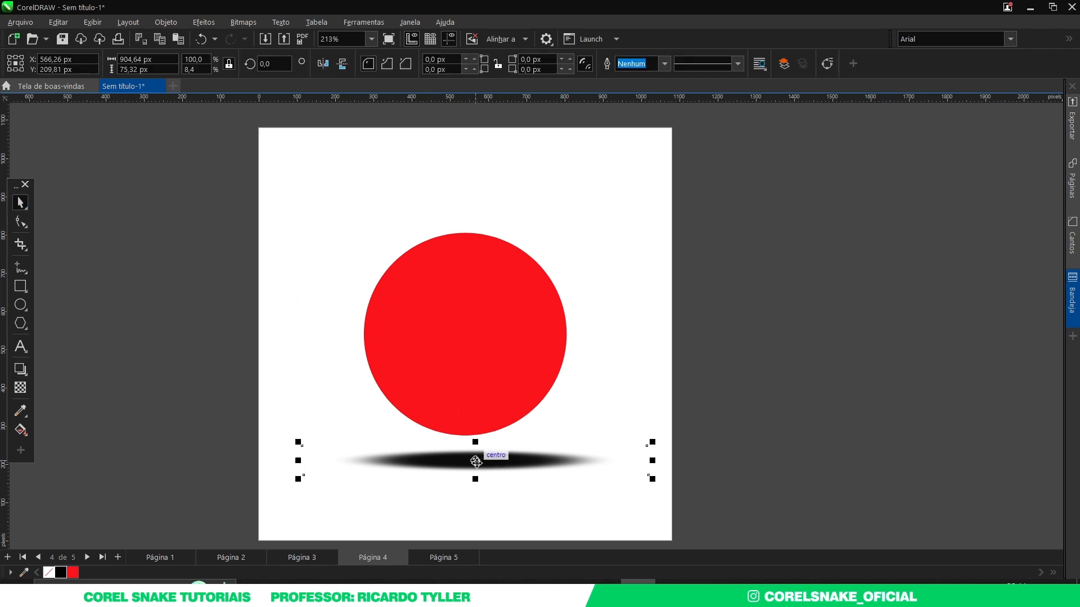
drag(475, 462, 466, 438)
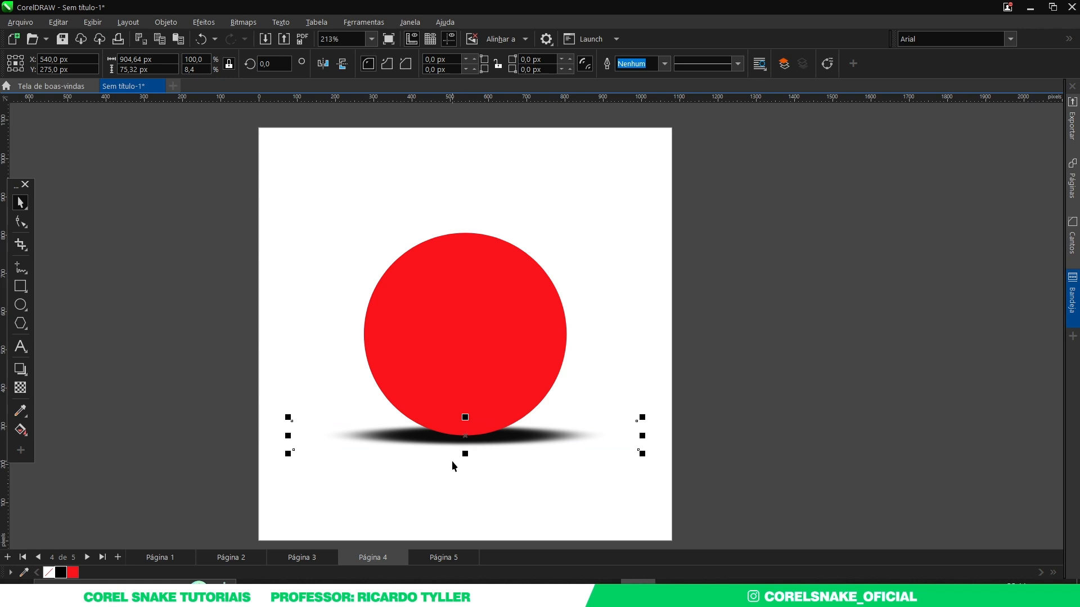
Step: Delete the red circle together with its separated shadow
scroll(452, 462, down, 1)
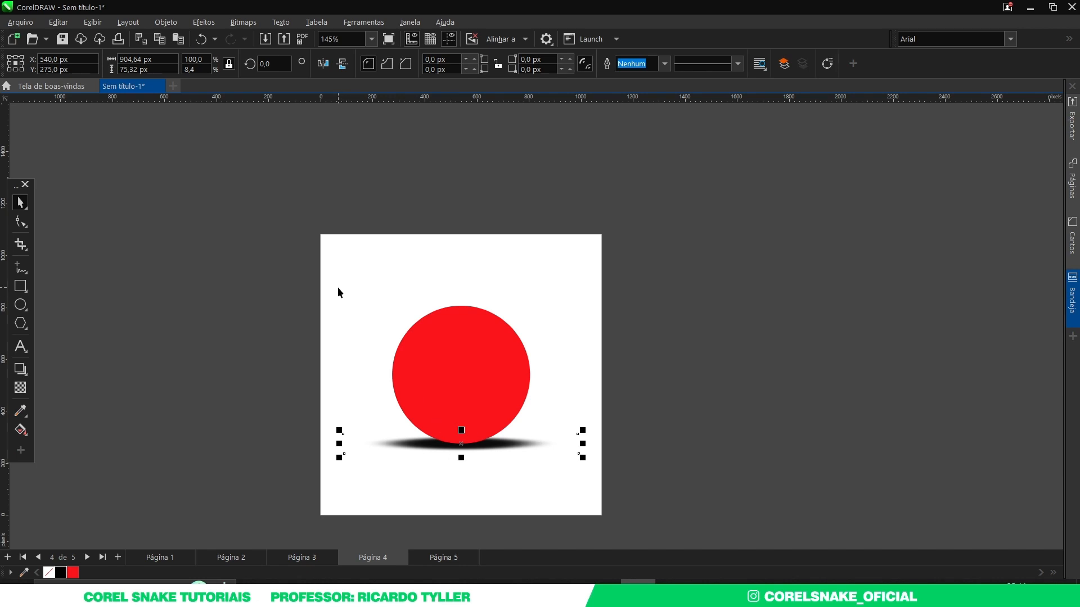
drag(338, 288, 649, 504)
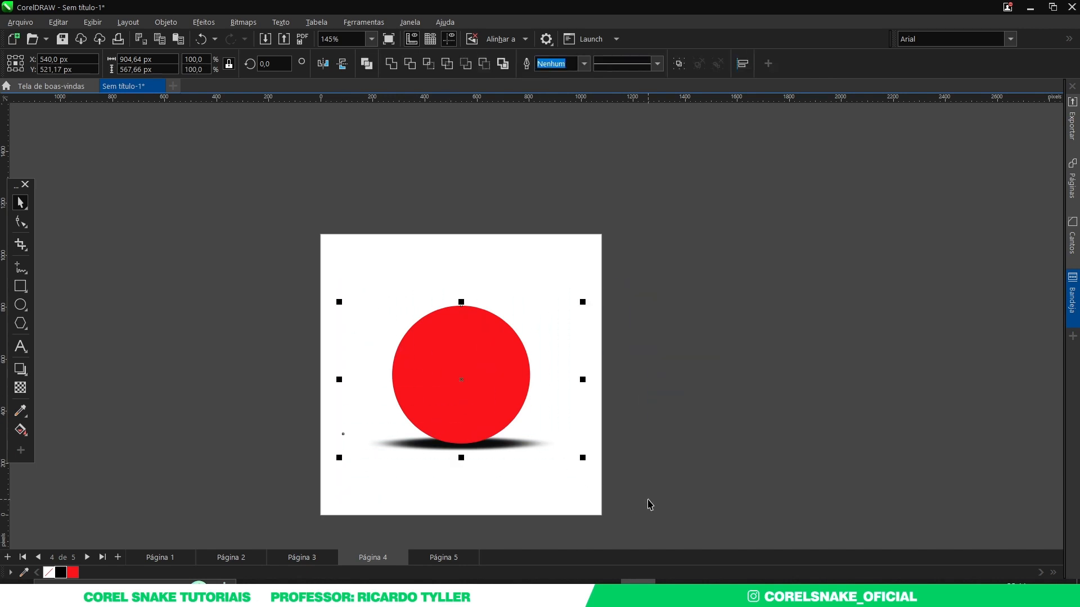
key(Delete)
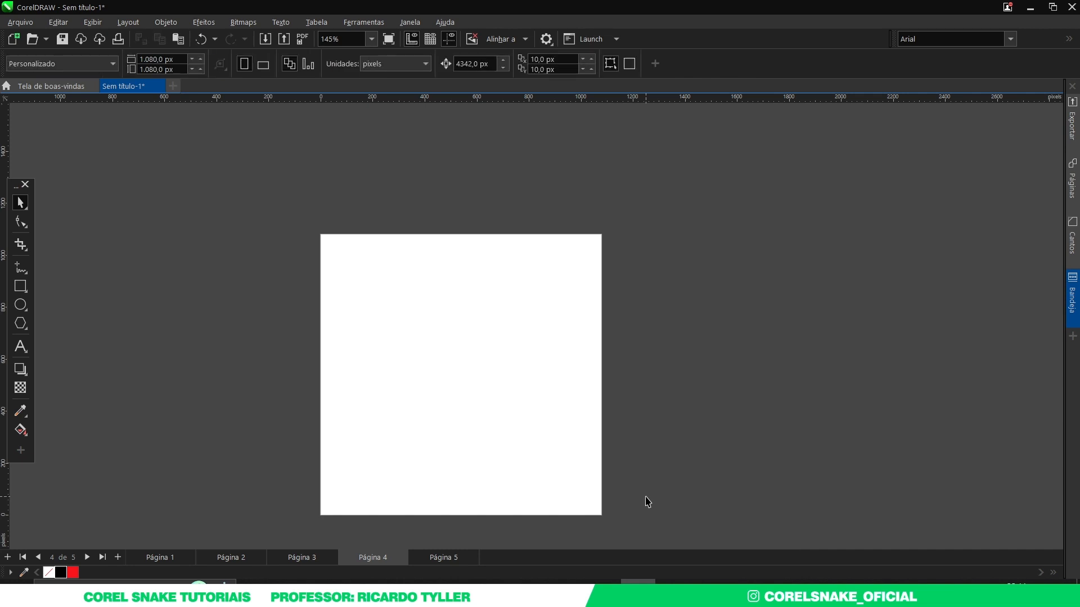
Step: Draw an unfilled circle about 488 px in diameter and move it near the centre of the page
click(20, 287)
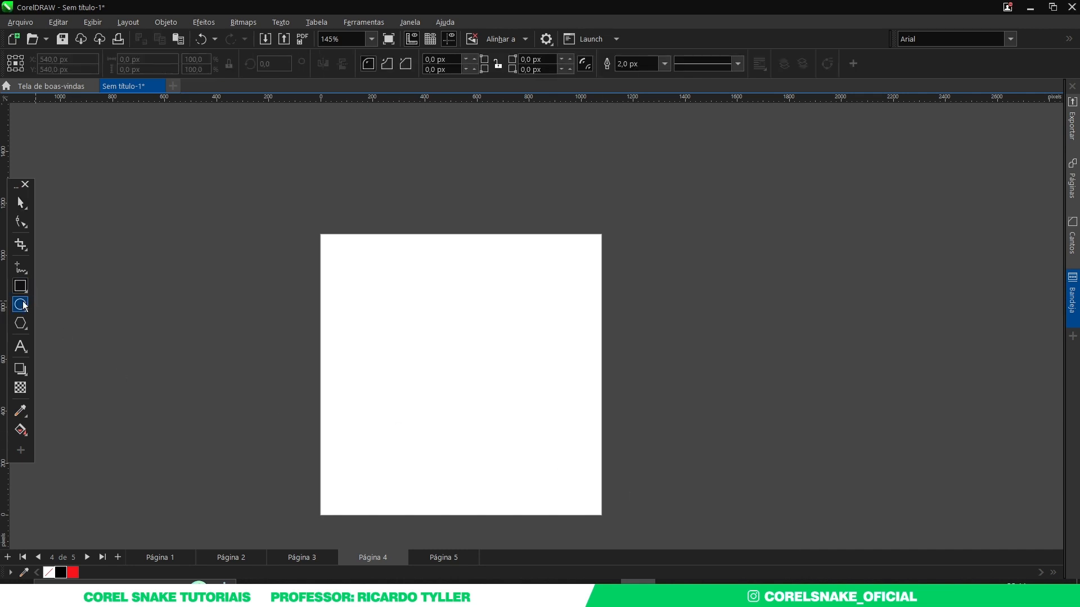
click(20, 304)
drag(430, 337, 482, 403)
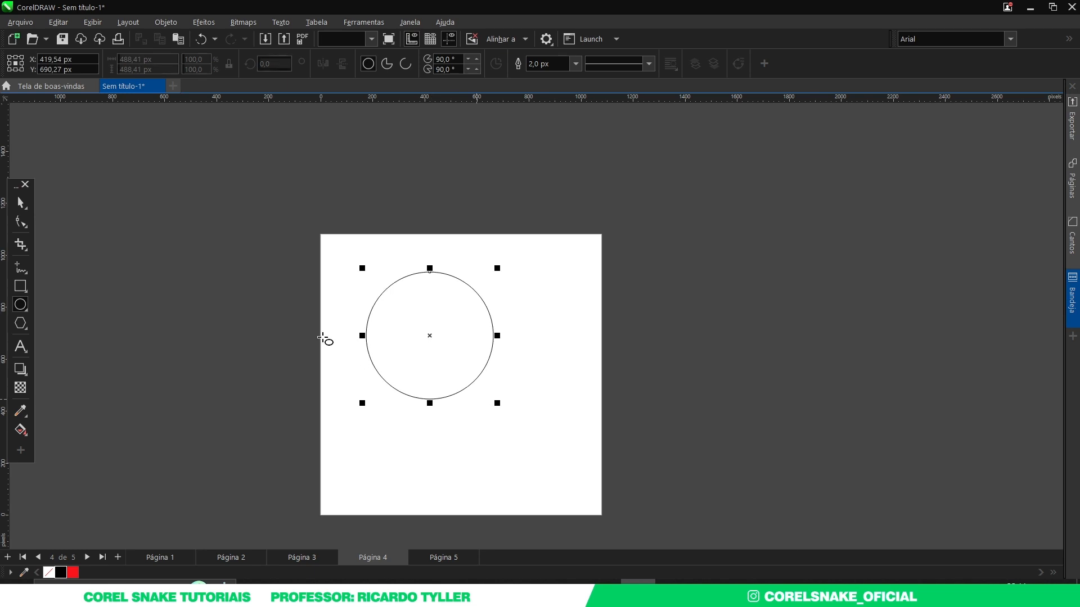
key(space)
drag(440, 344, 472, 381)
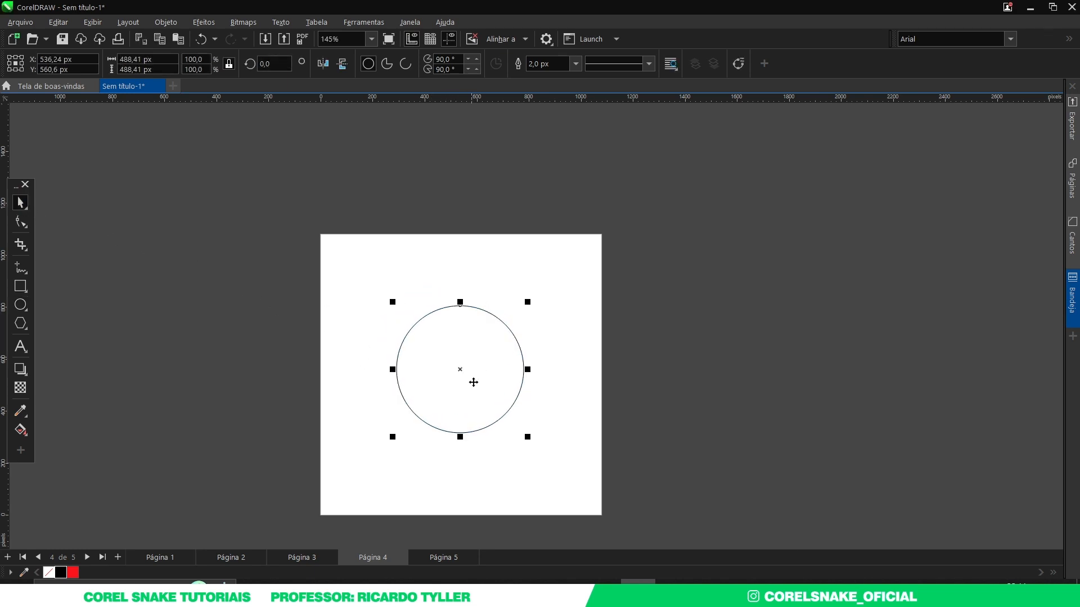
scroll(472, 381, up, 2)
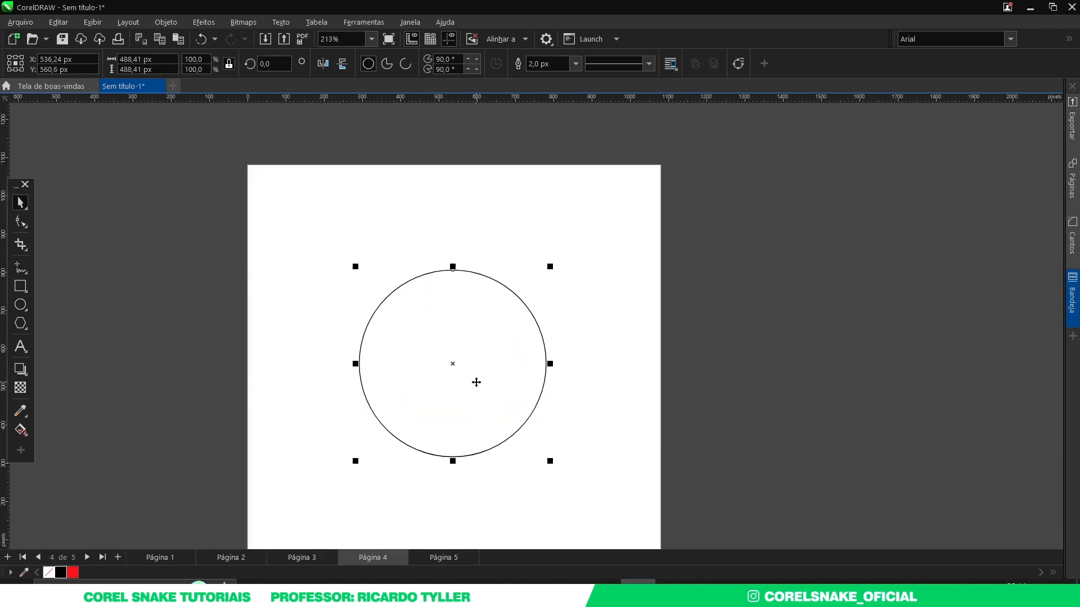
Step: Add a one-step outside contour to the circle with an offset of about 58 px
click(21, 370)
click(77, 402)
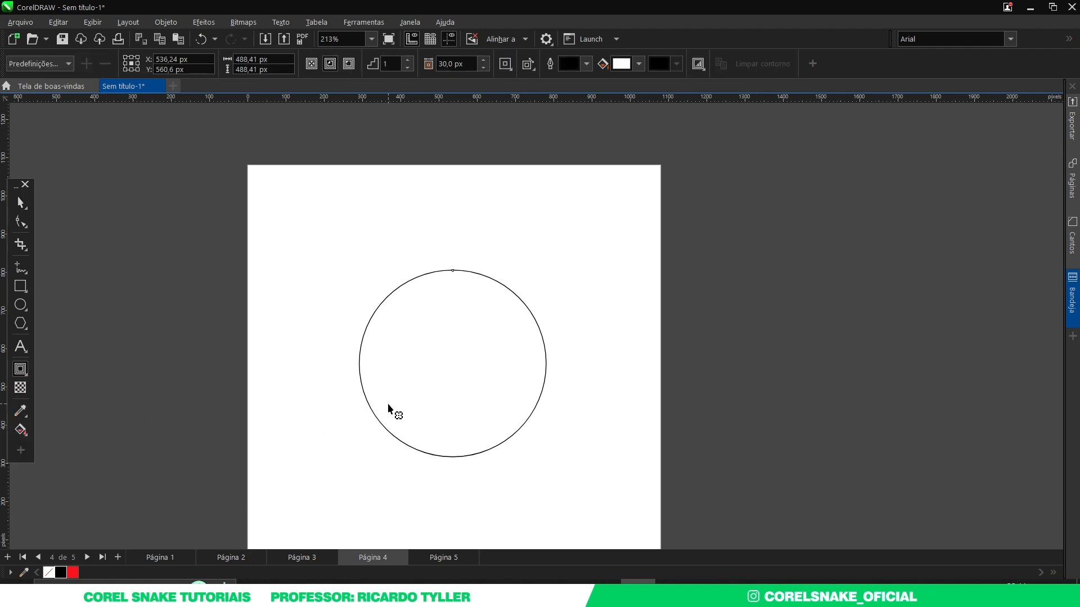
drag(393, 410, 338, 458)
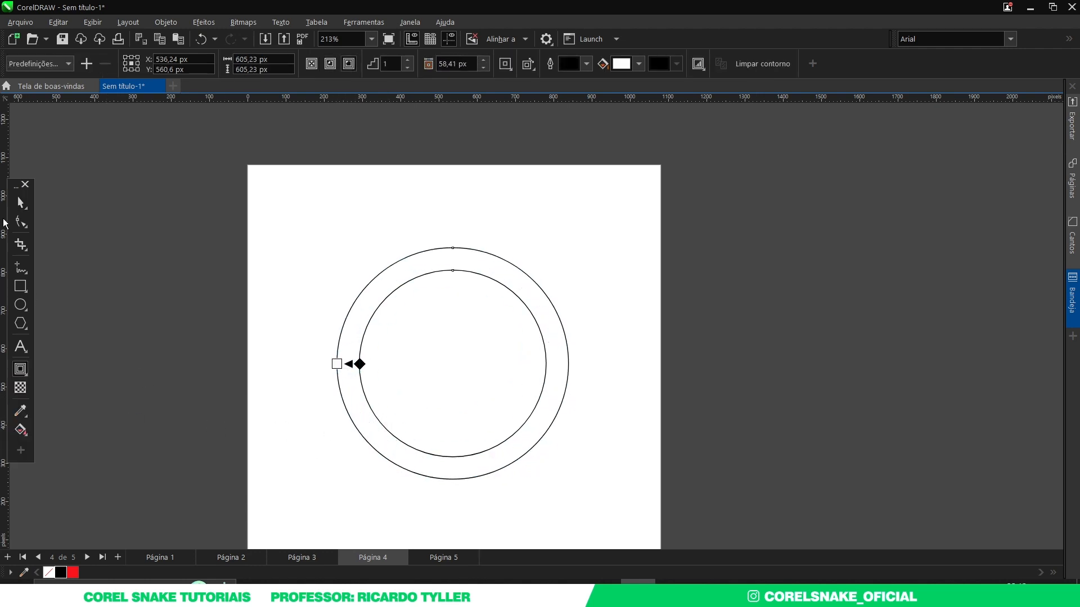
click(20, 203)
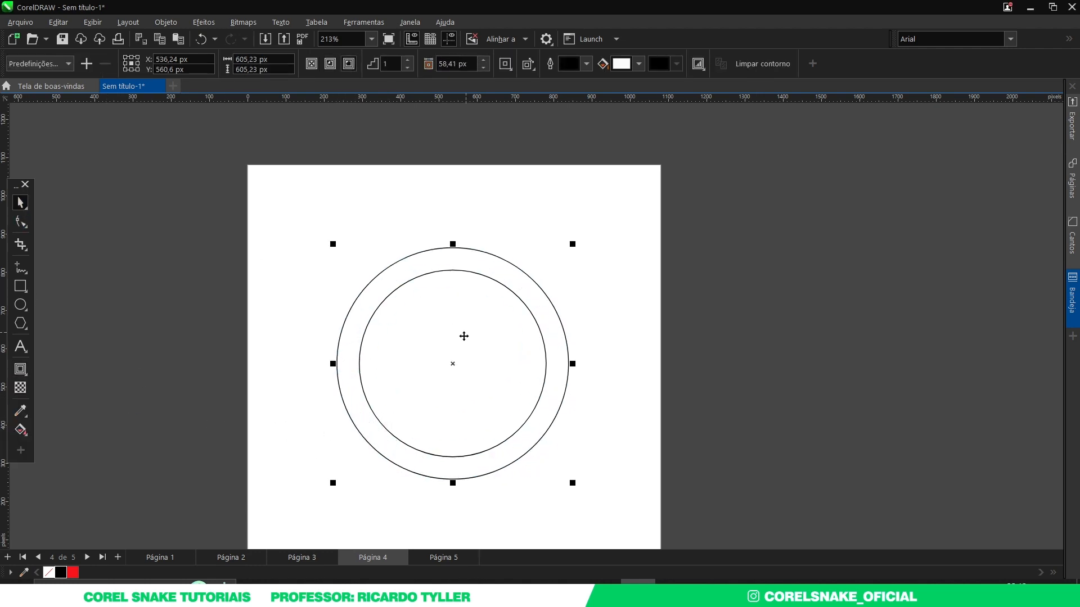
Step: Break the contour apart from the circle and combine the two resulting circles into one object
right_click(436, 329)
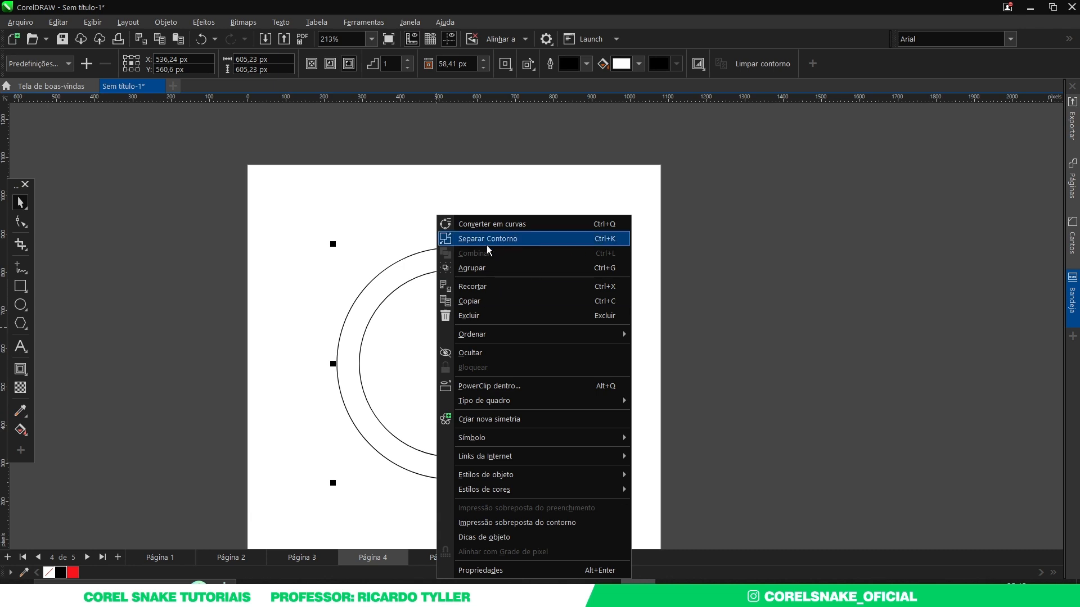
click(414, 318)
click(165, 26)
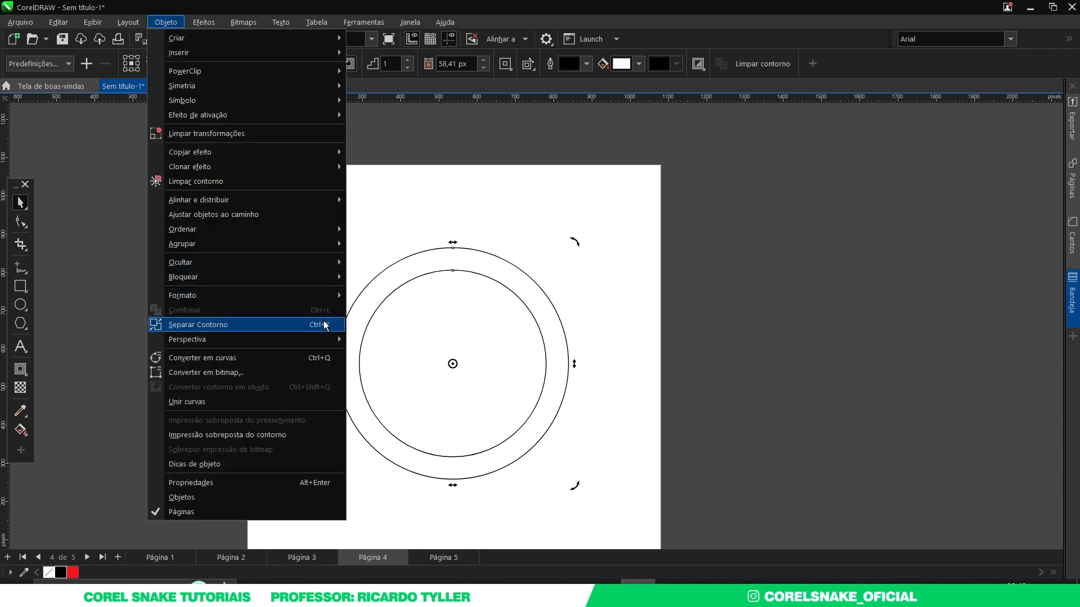
click(438, 310)
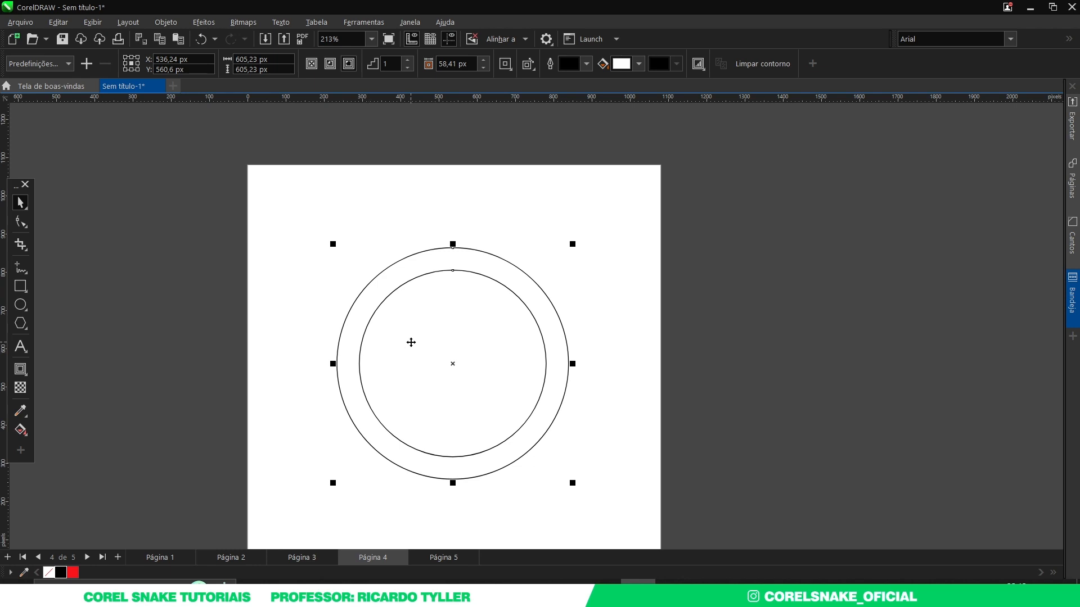
key(ctrl+k)
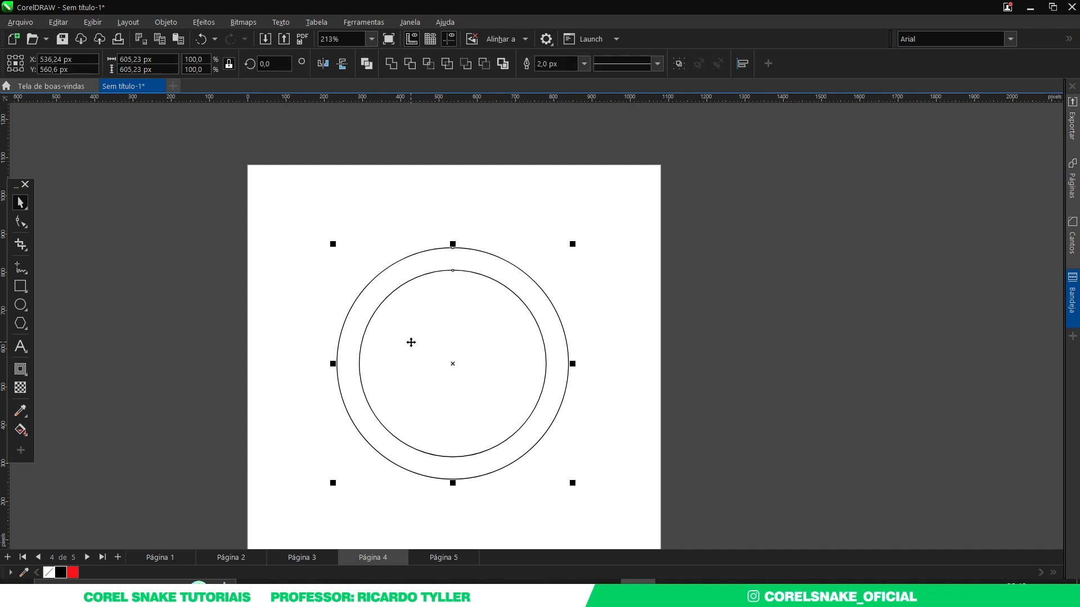
key(ctrl+l)
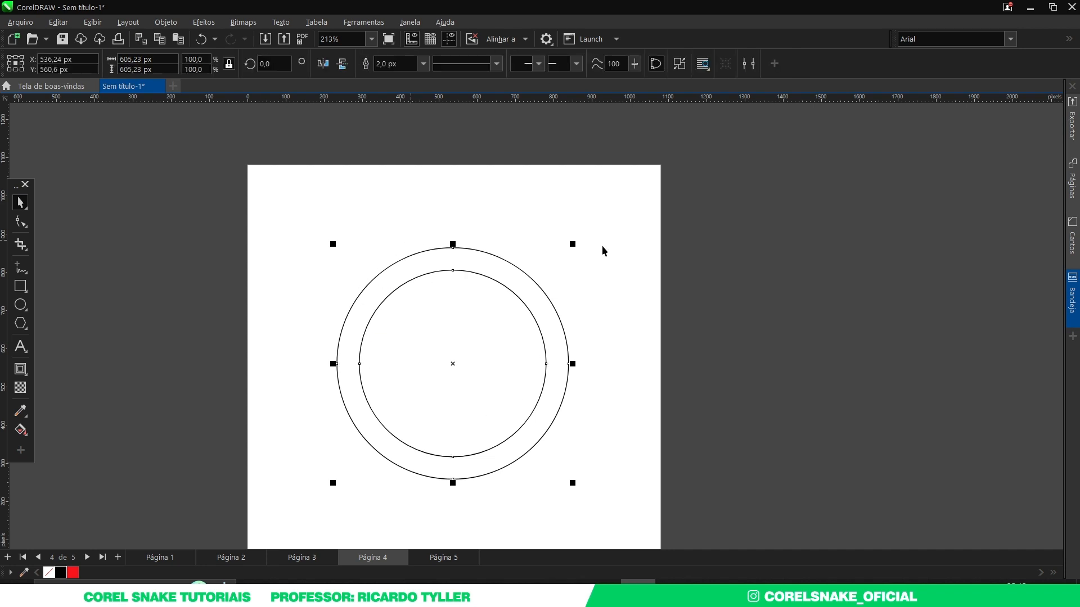
Step: Break the combined circles apart, pull the inner circle down to the left, and undo both changes
click(679, 64)
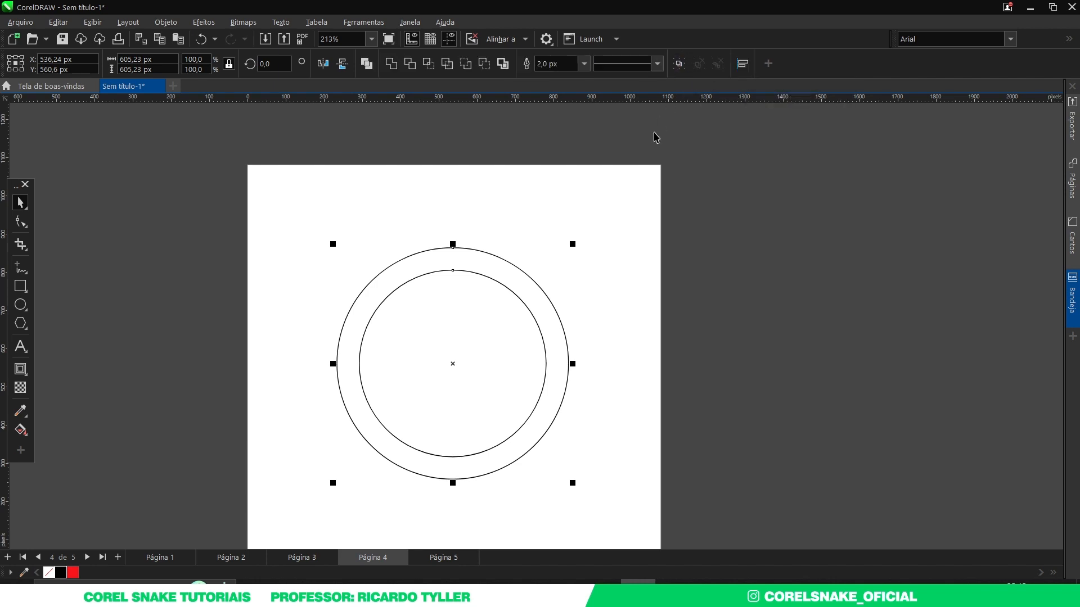
click(614, 250)
drag(523, 307, 412, 357)
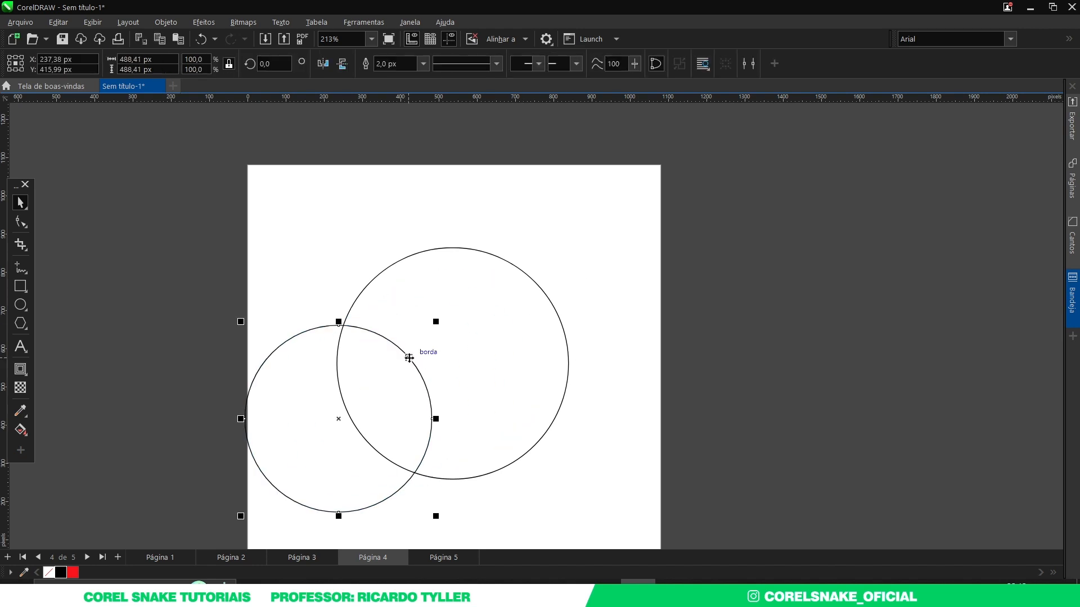
key(ctrl+z)
click(598, 242)
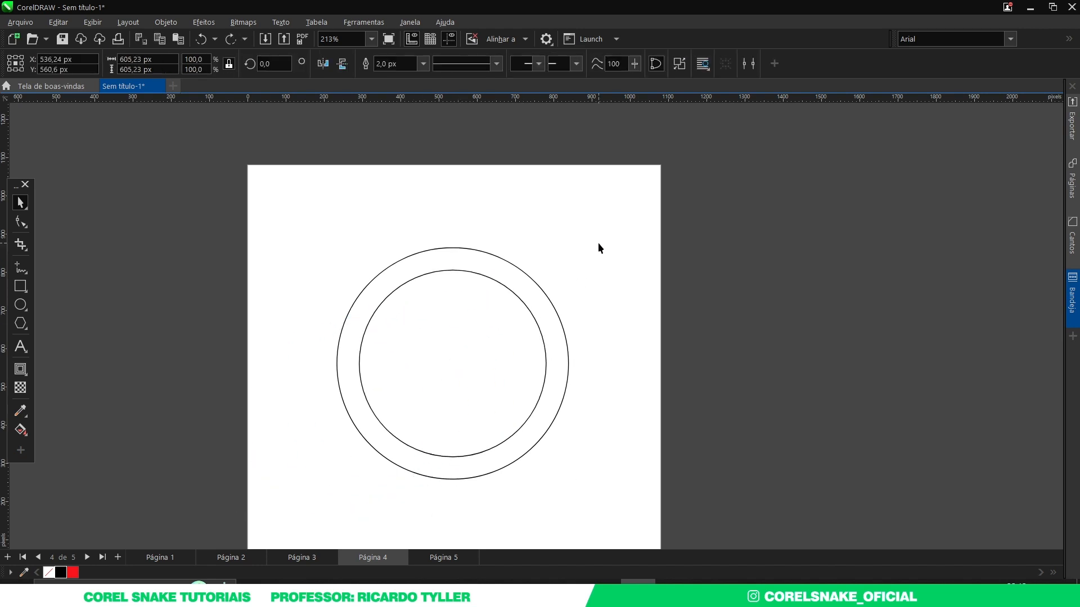
Step: Select the combined circles and check the Break Apart command offered for them
key(ctrl+a)
click(581, 267)
click(514, 291)
click(518, 272)
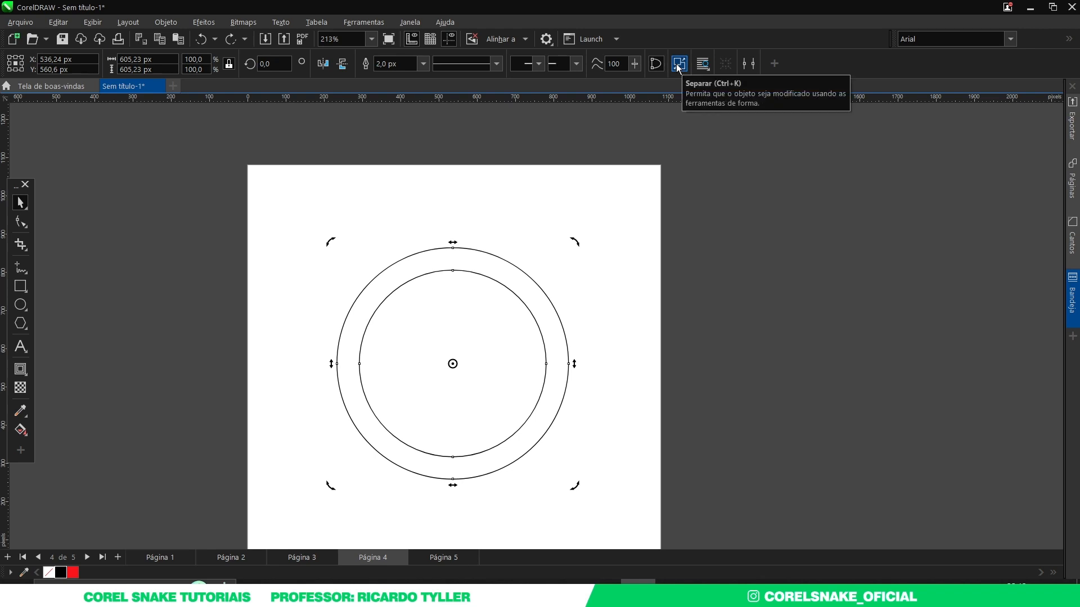
Step: Delete the combined circles, leaving page 4 empty
click(551, 228)
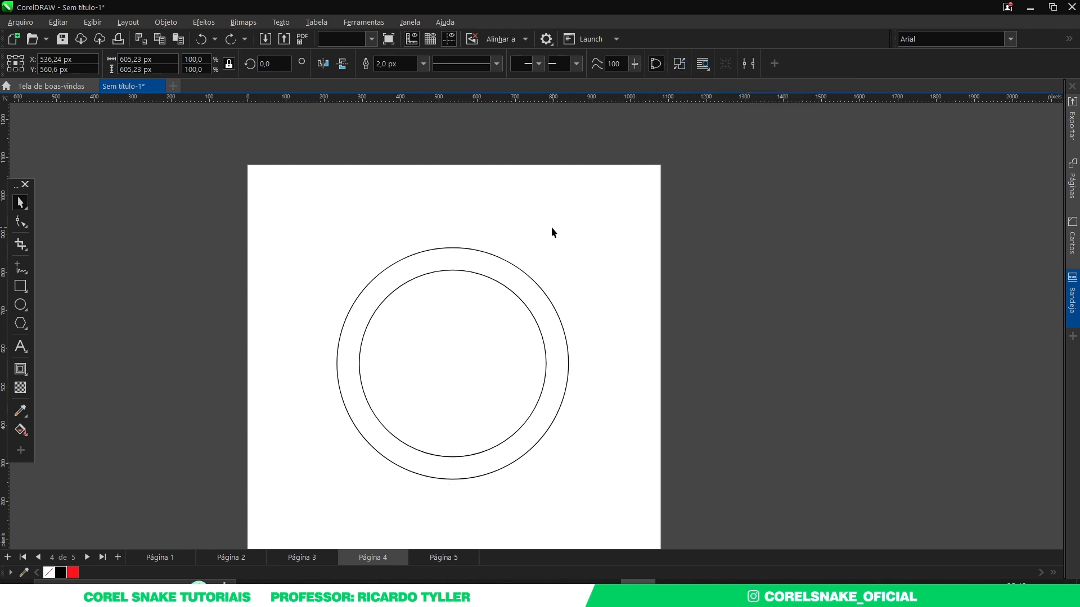
drag(609, 498, 619, 501)
key(Delete)
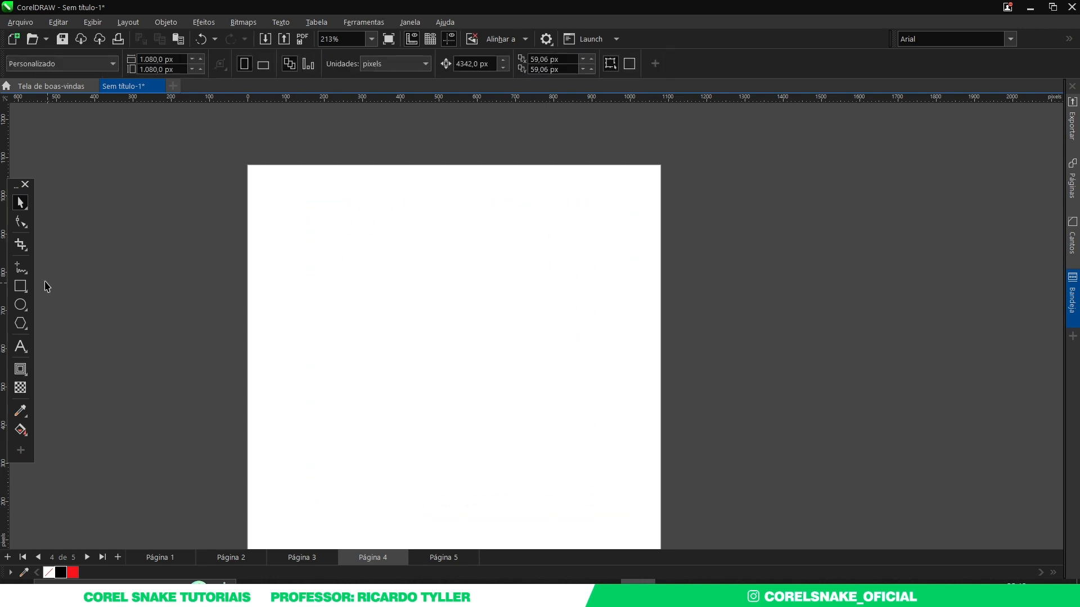
Step: Draw two separate winding open freehand curves side by side, together spanning about 662 × 563 px, and select both
click(21, 268)
mouse_move(410, 261)
mouse_down()
mouse_move(375, 367)
mouse_move(391, 451)
mouse_move(330, 466)
mouse_up()
mouse_move(448, 260)
mouse_down()
mouse_move(538, 280)
mouse_move(506, 460)
mouse_move(541, 475)
mouse_up()
click(21, 203)
scroll(394, 278, down, 1)
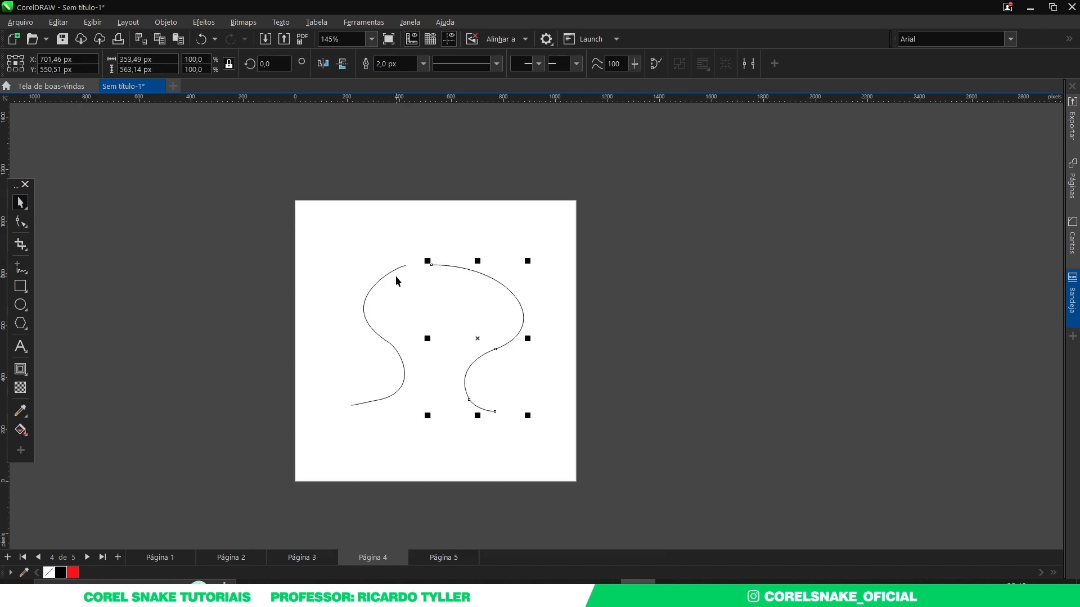
scroll(433, 347, up, 1)
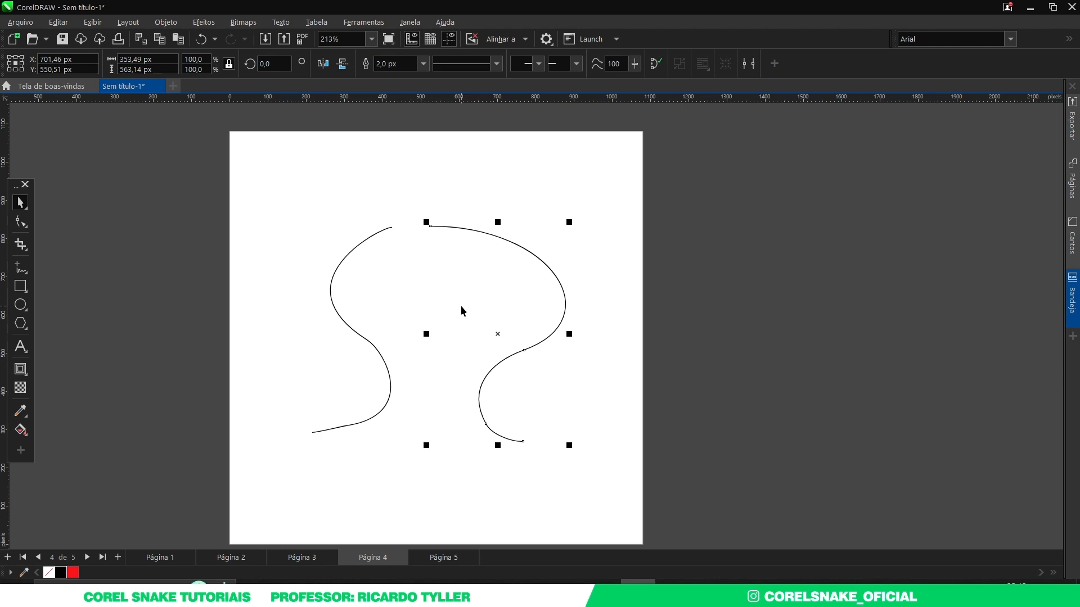
drag(278, 178, 648, 484)
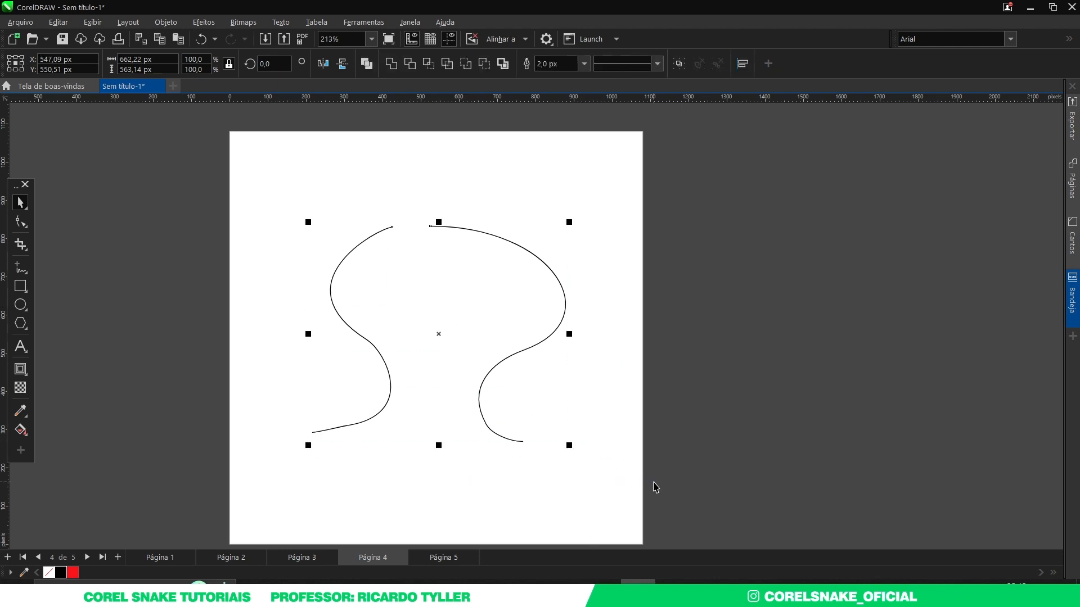
Step: Group the two open curves, check whether the Shape tool can edit their nodes, and ungroup them
key(ctrl+l)
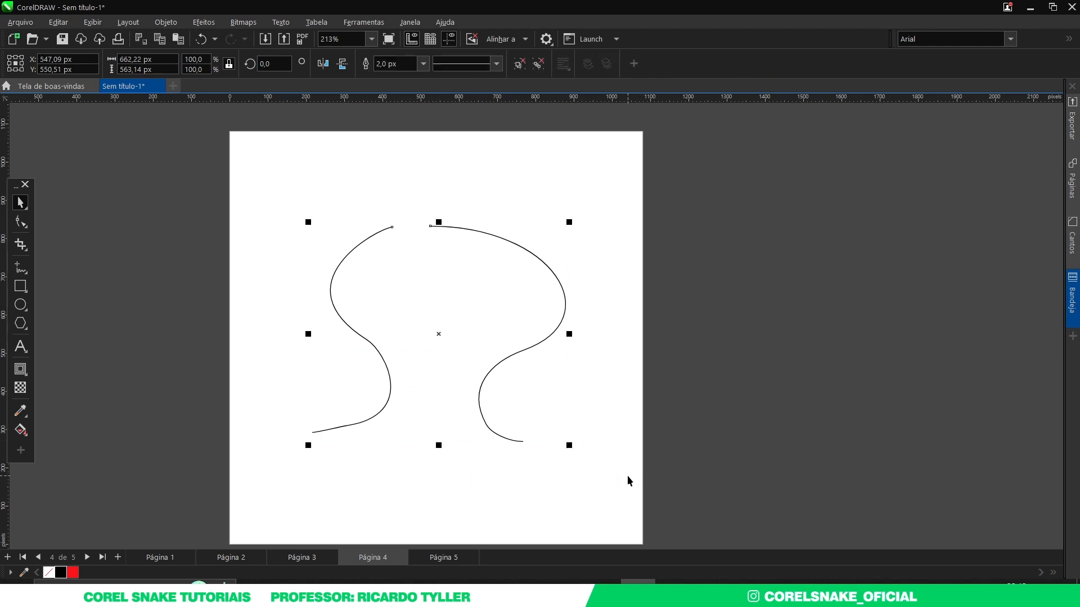
click(19, 222)
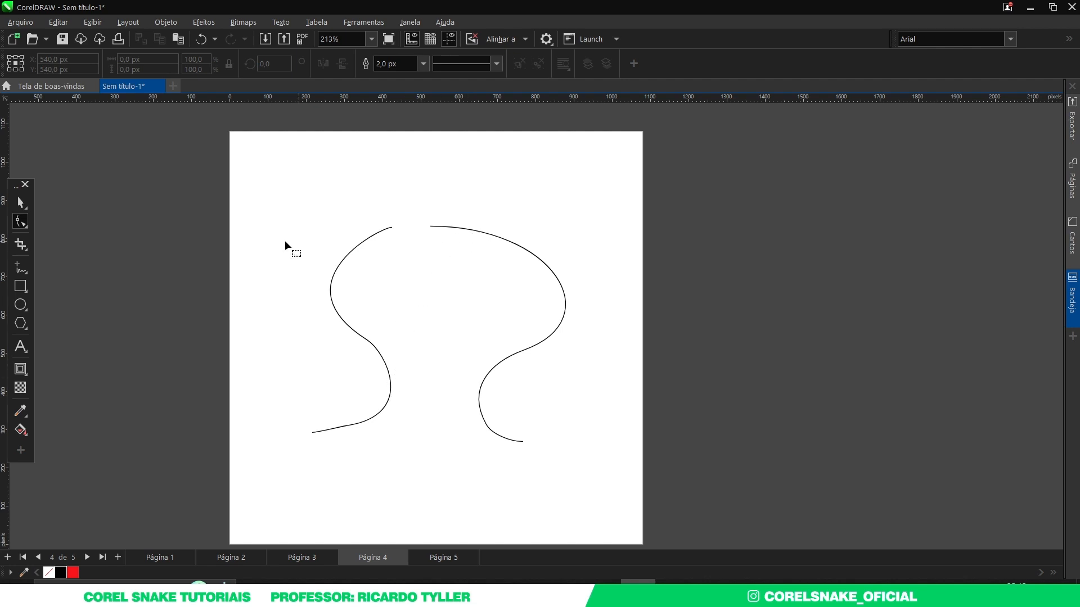
click(21, 203)
click(369, 245)
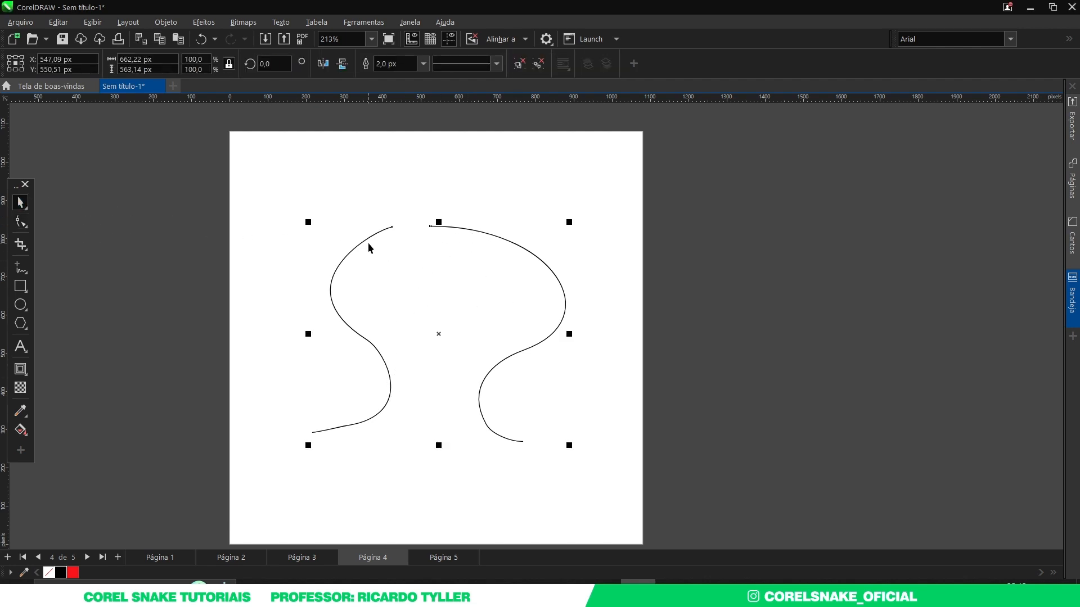
key(ctrl+u)
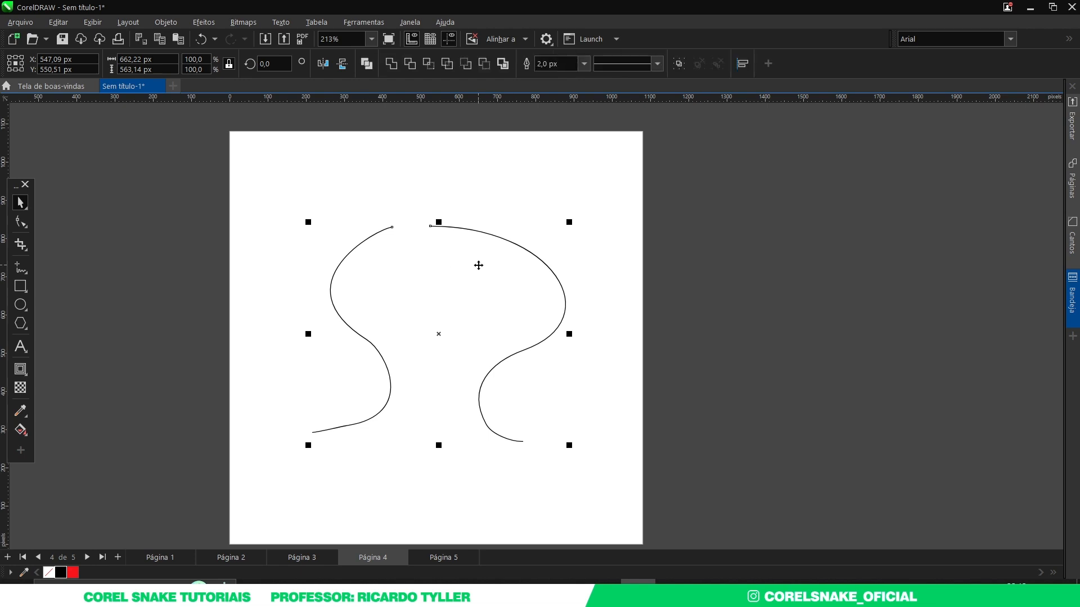
Step: Combine the two curves into one object and join their upper end nodes with the Shape tool
click(367, 64)
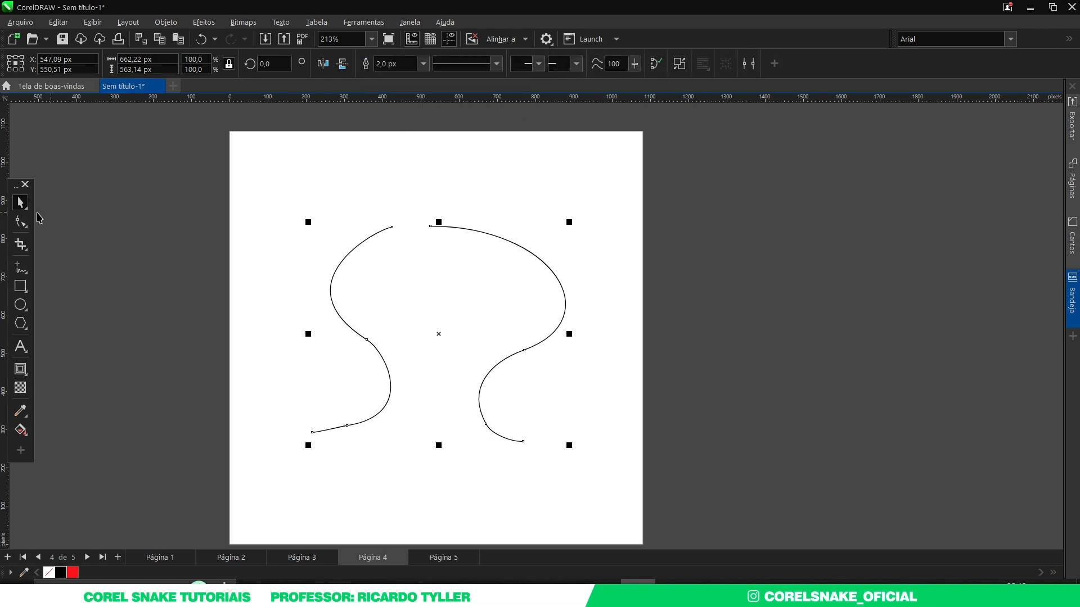
key(F10)
scroll(406, 212, up, 2)
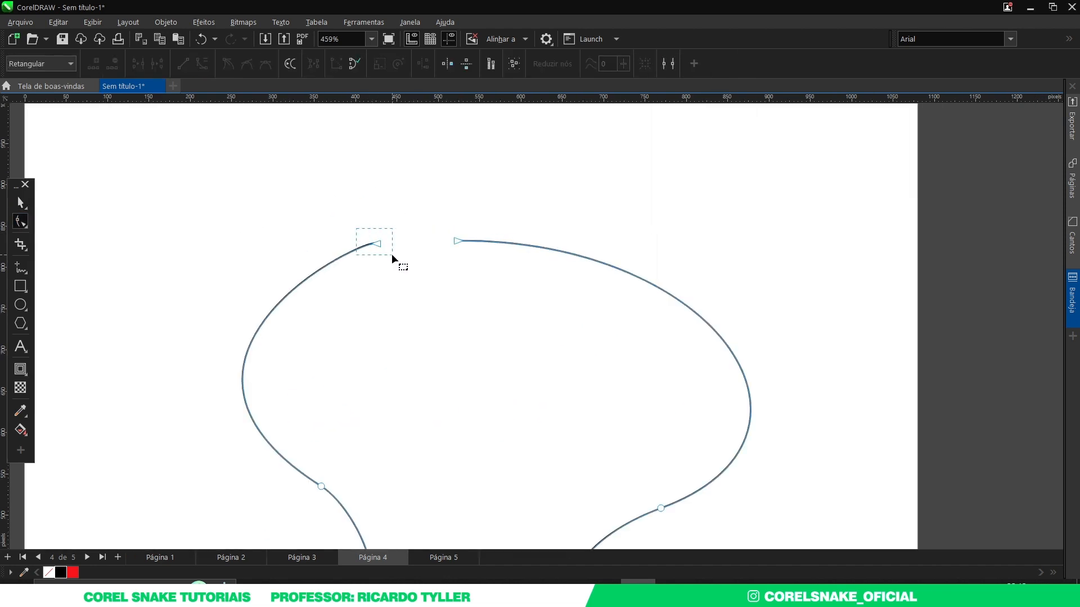
drag(392, 255, 457, 242)
scroll(457, 242, down, 2)
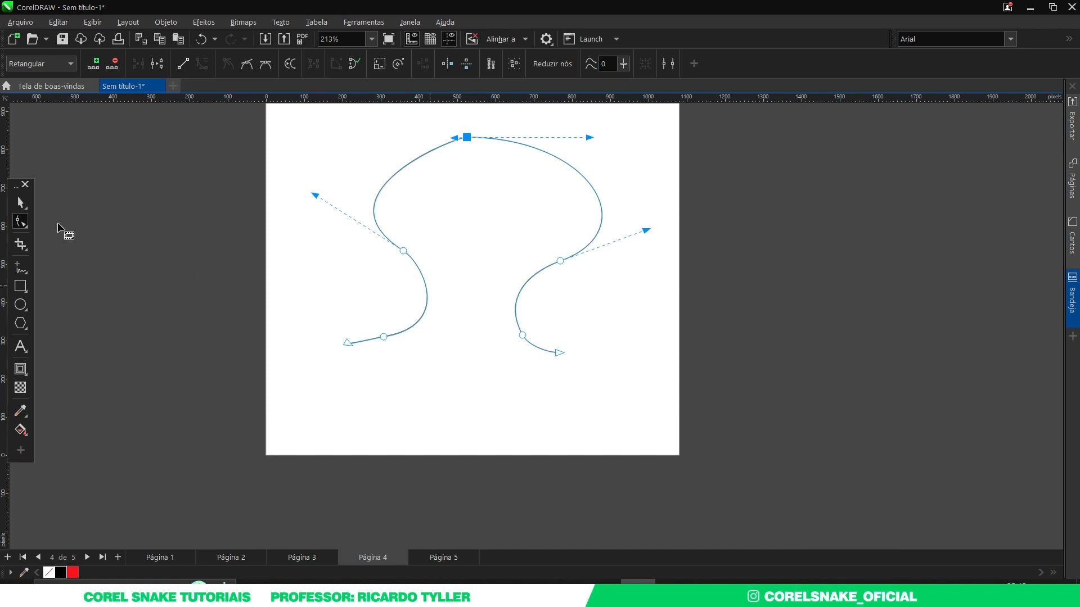
click(21, 202)
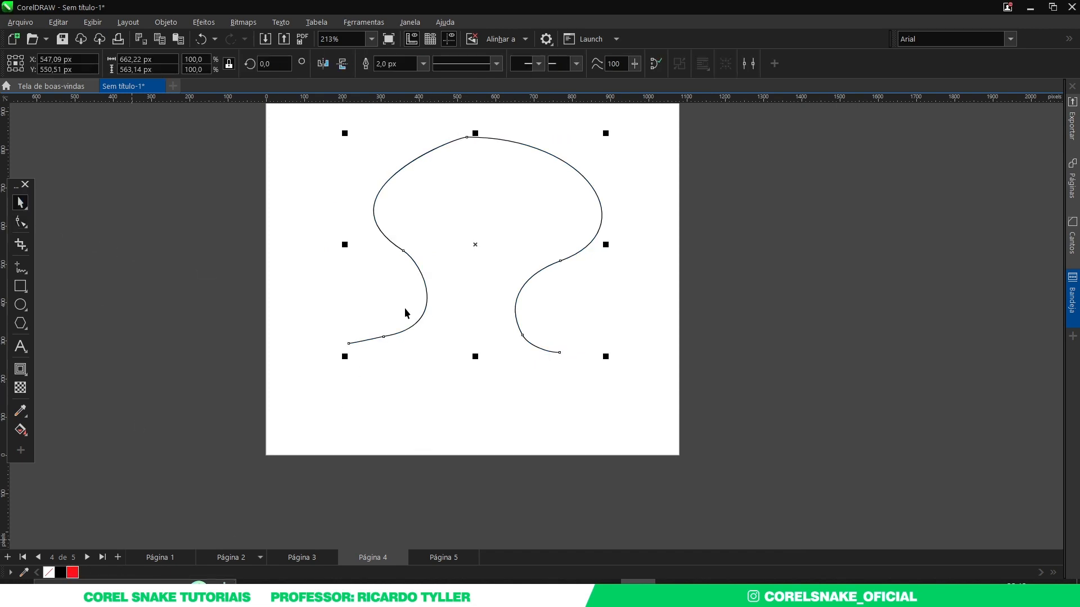
Step: Join the two lower end nodes of the combined curve at the right-hand end to close the shape
click(21, 223)
click(349, 347)
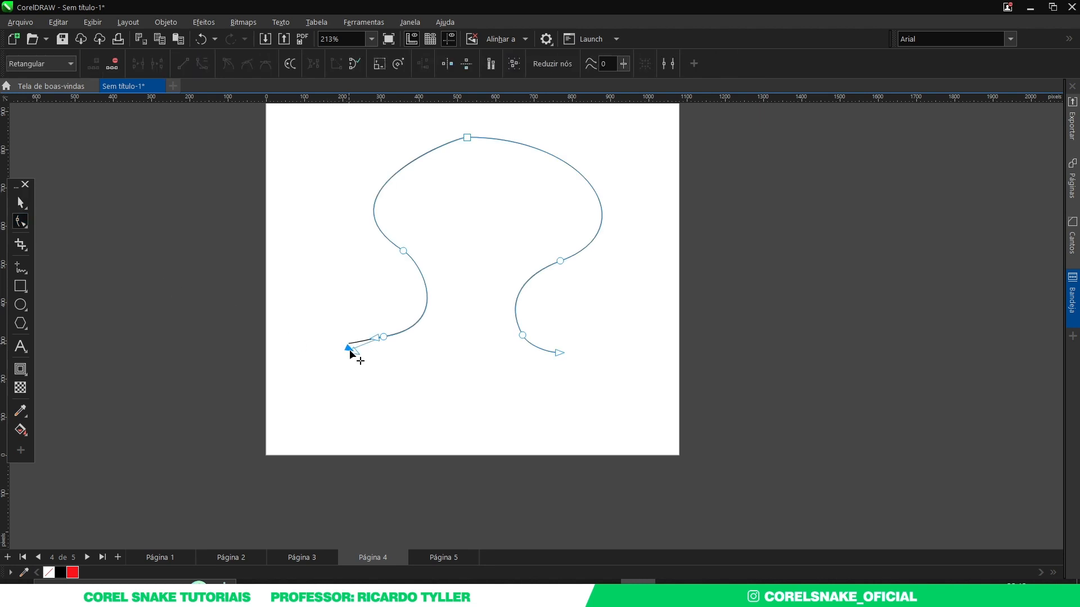
drag(350, 349, 550, 378)
drag(562, 356, 561, 351)
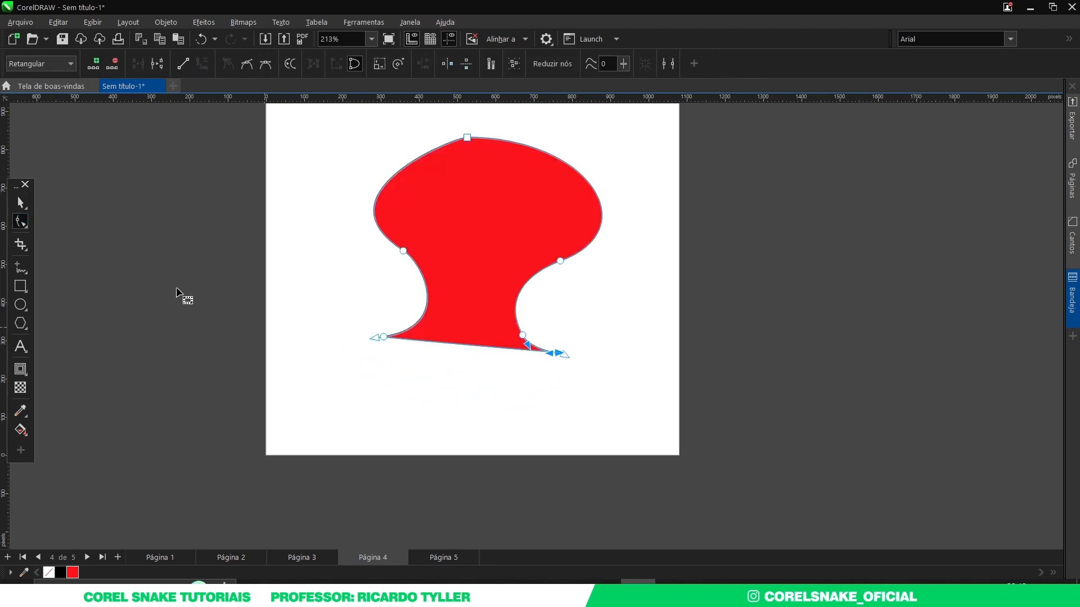
Step: Select the closed red shape and move it about 60 px down on the page
click(20, 202)
key(space)
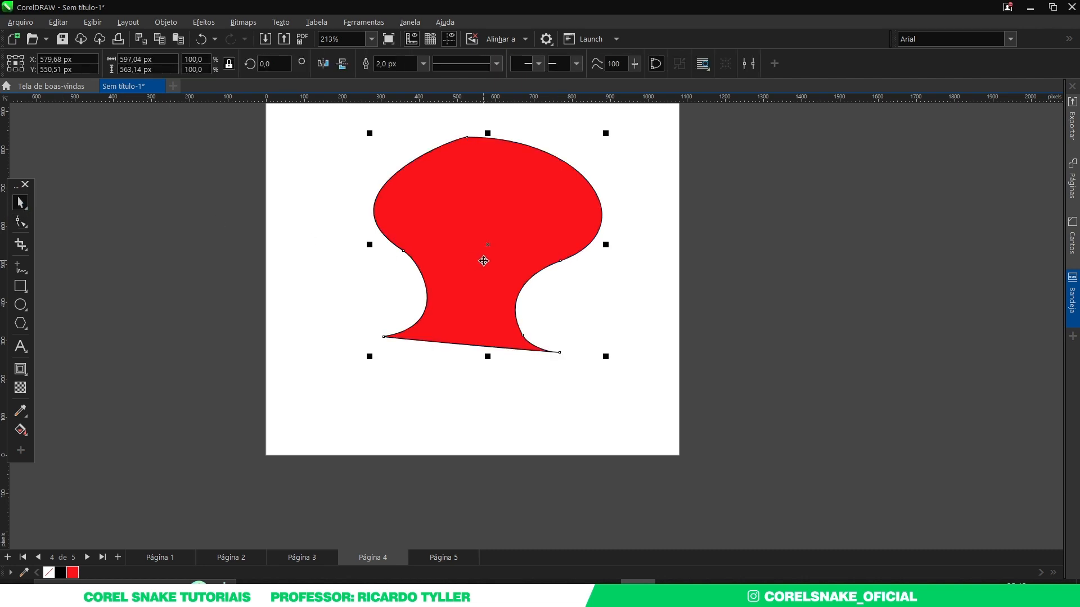
drag(472, 222, 471, 244)
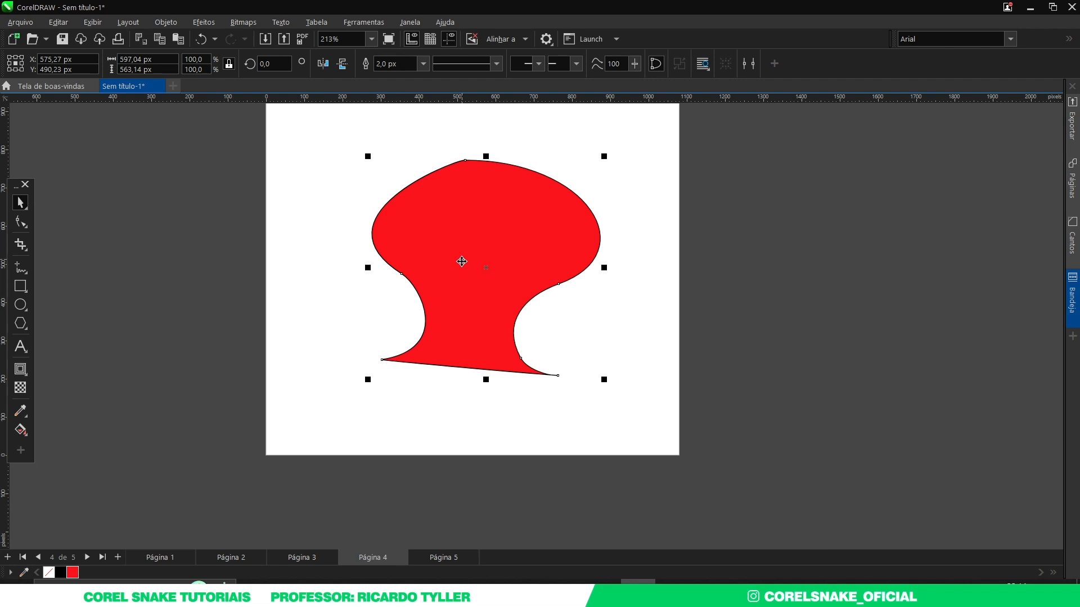
scroll(461, 319, down, 2)
scroll(486, 190, up, 2)
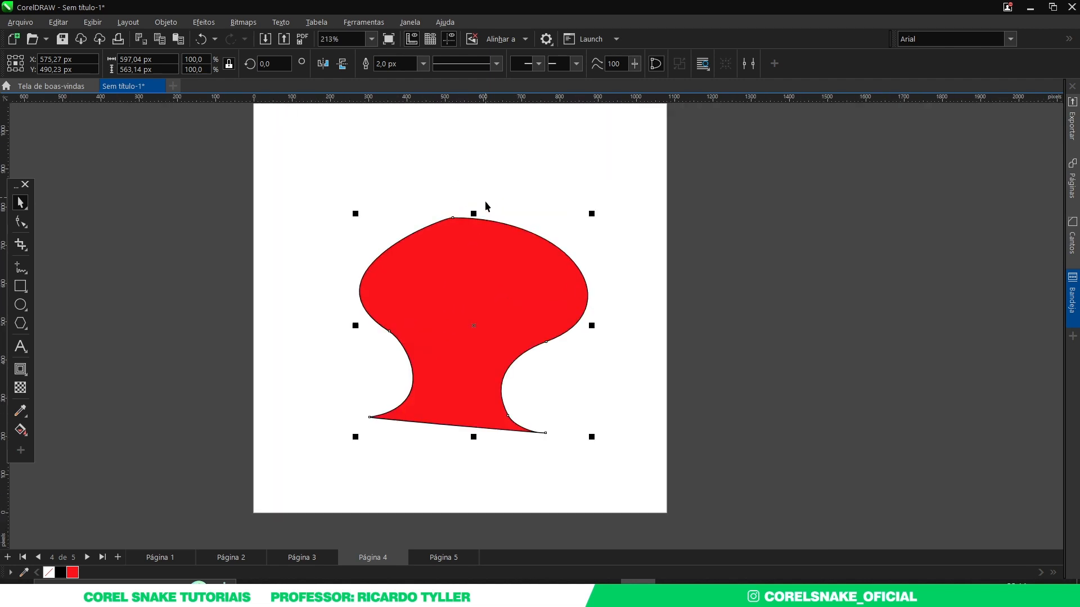
scroll(485, 293, down, 2)
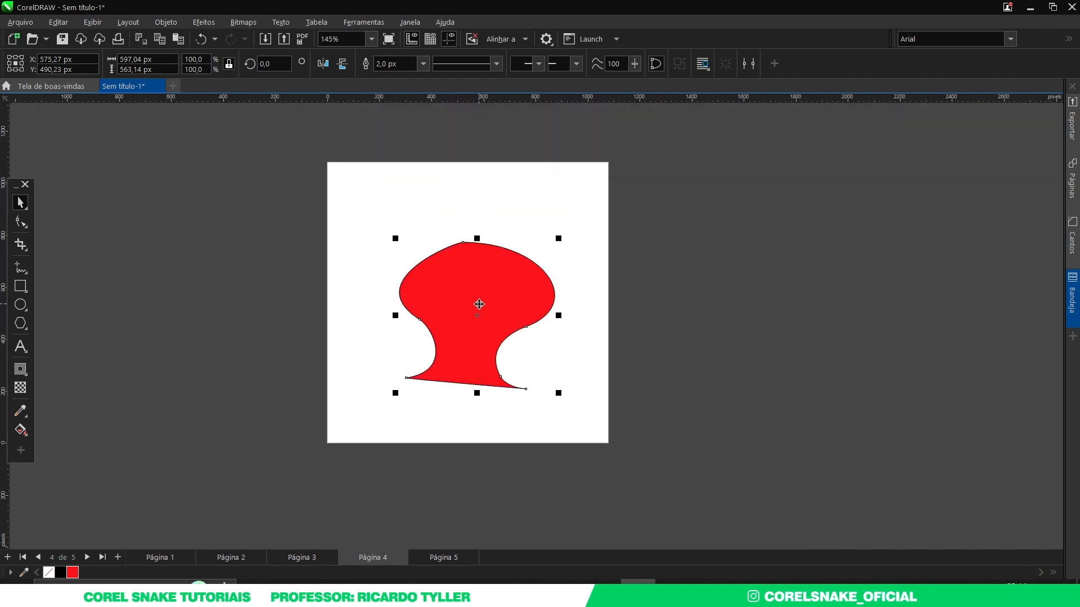